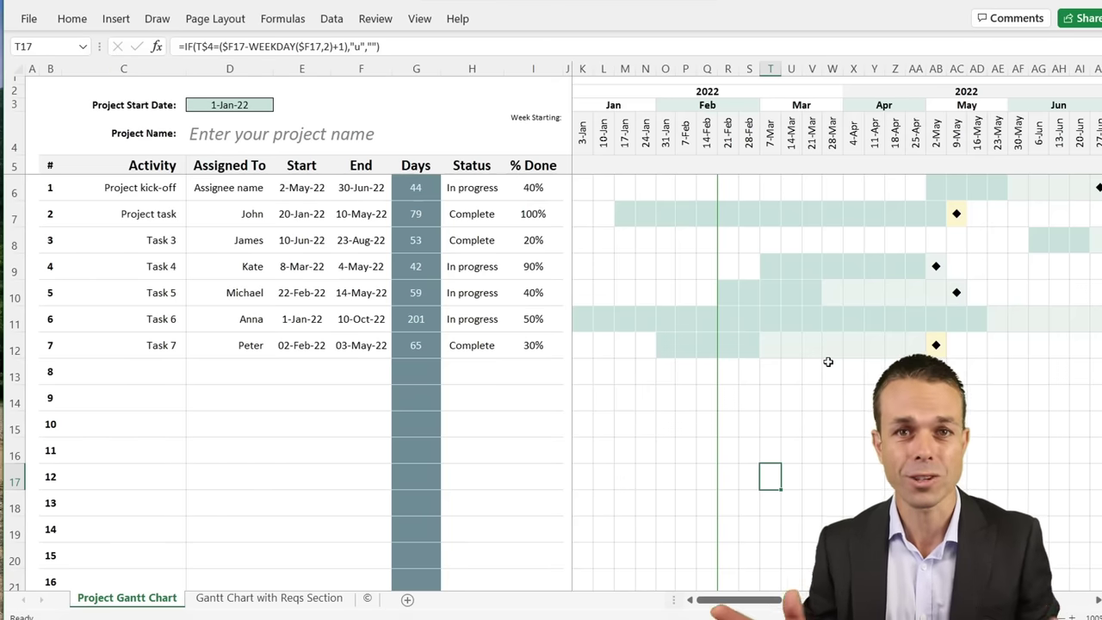
left_click(824, 363)
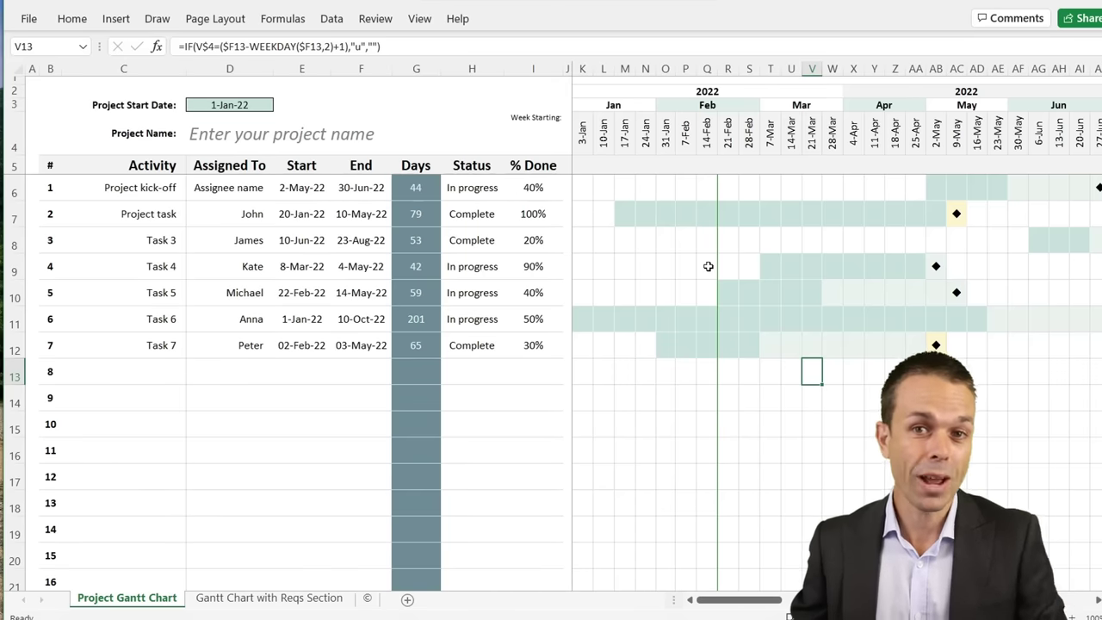
left_click(293, 238)
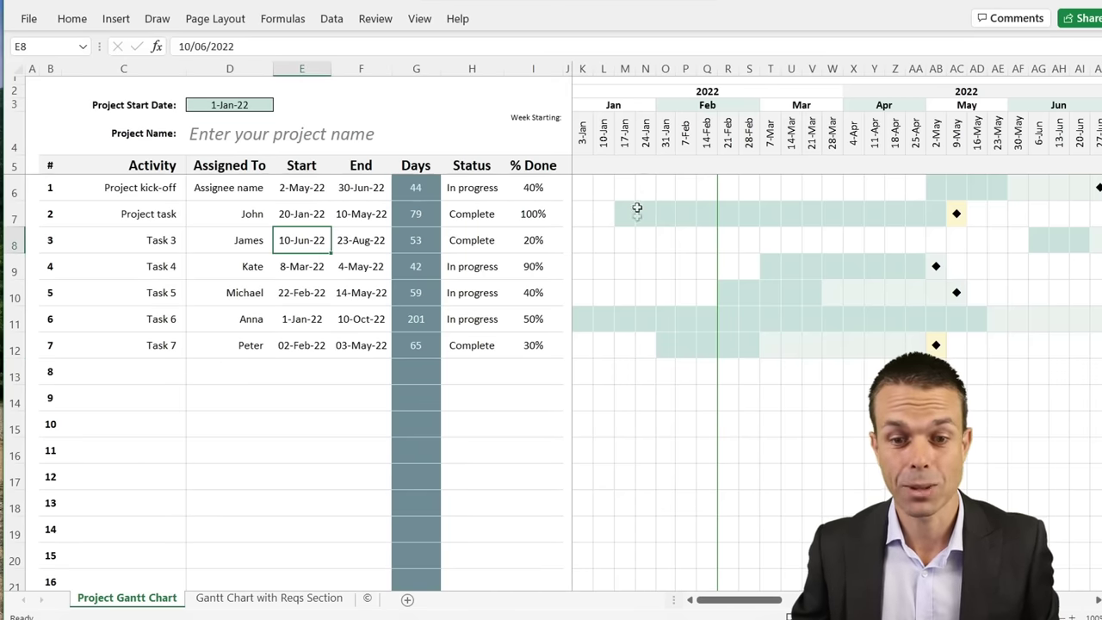
left_click_drag(731, 605, 786, 602)
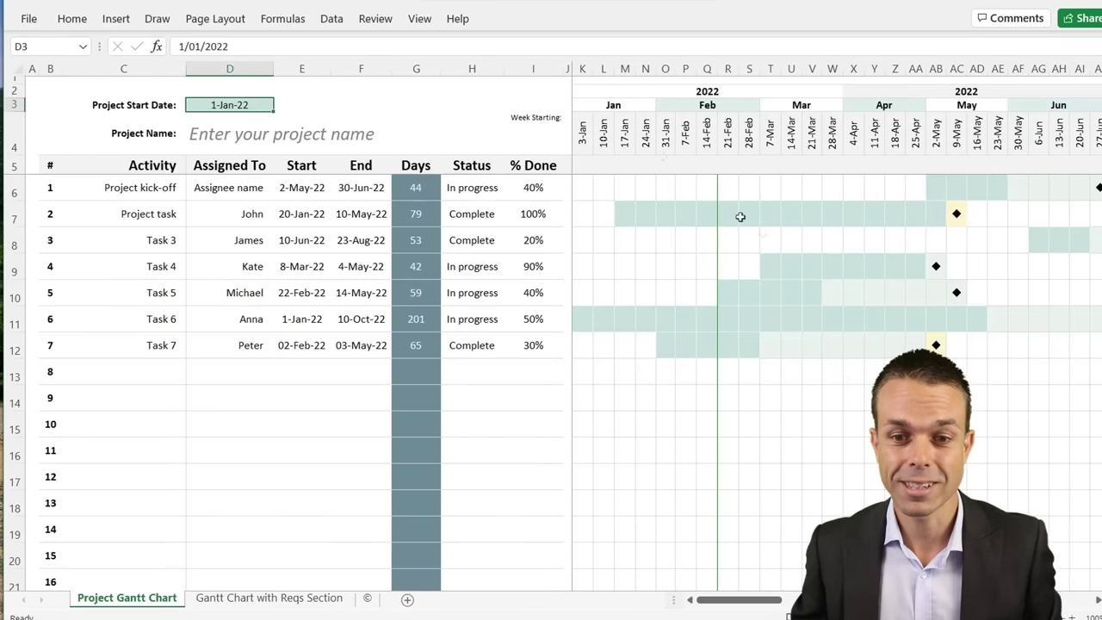
left_click(730, 187)
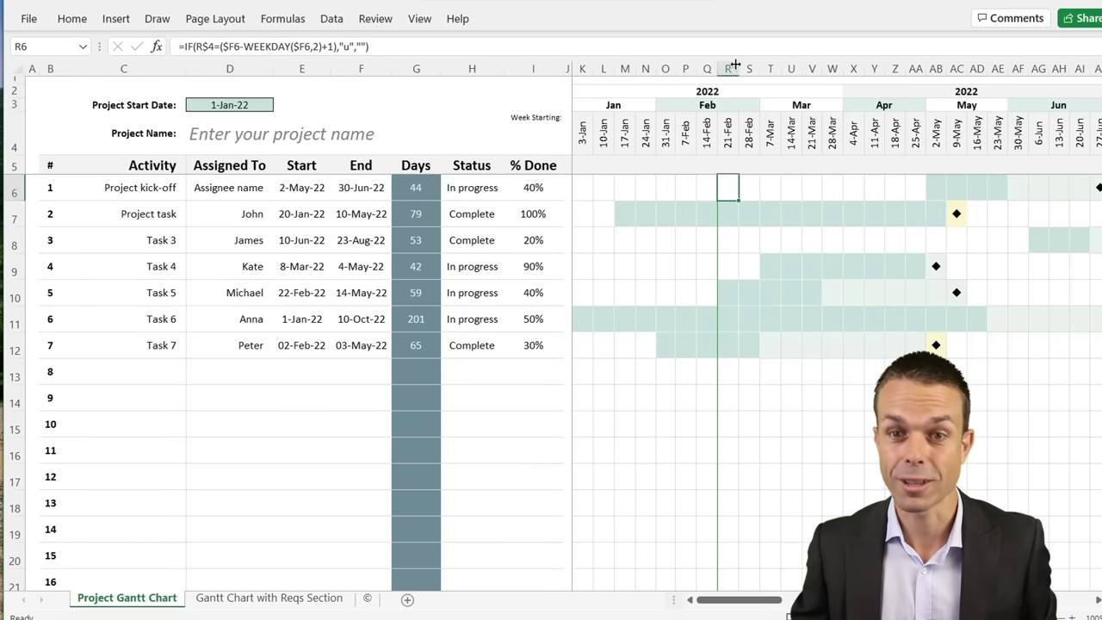
Step: Set the project start date in D3 to 2 Feb 22 and check the shifted chart timeline
left_click(231, 104)
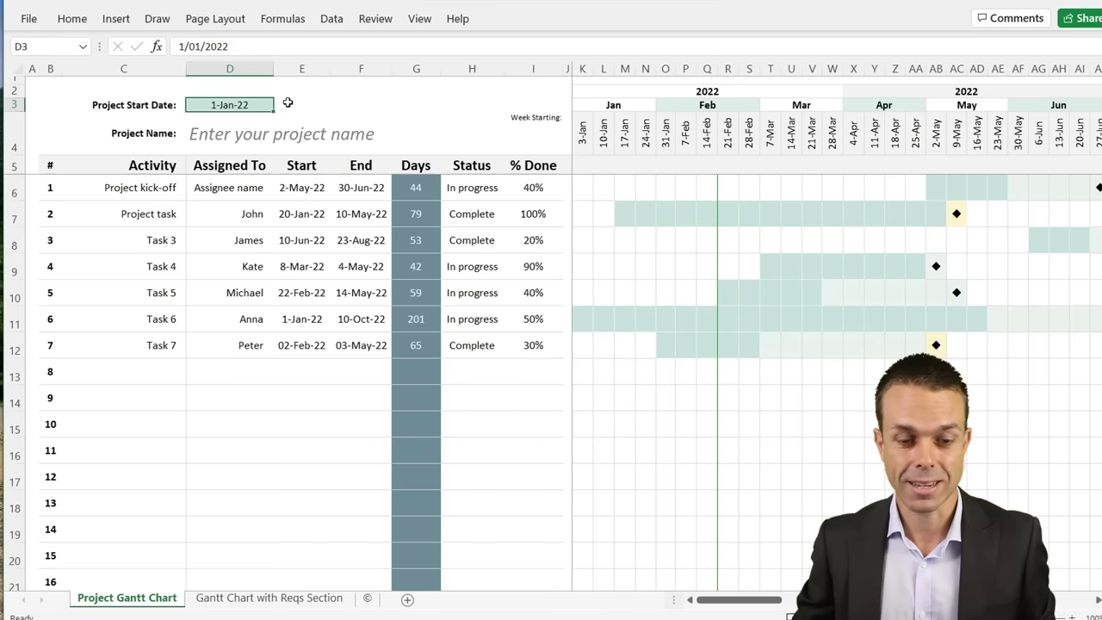
type("2 feb 22")
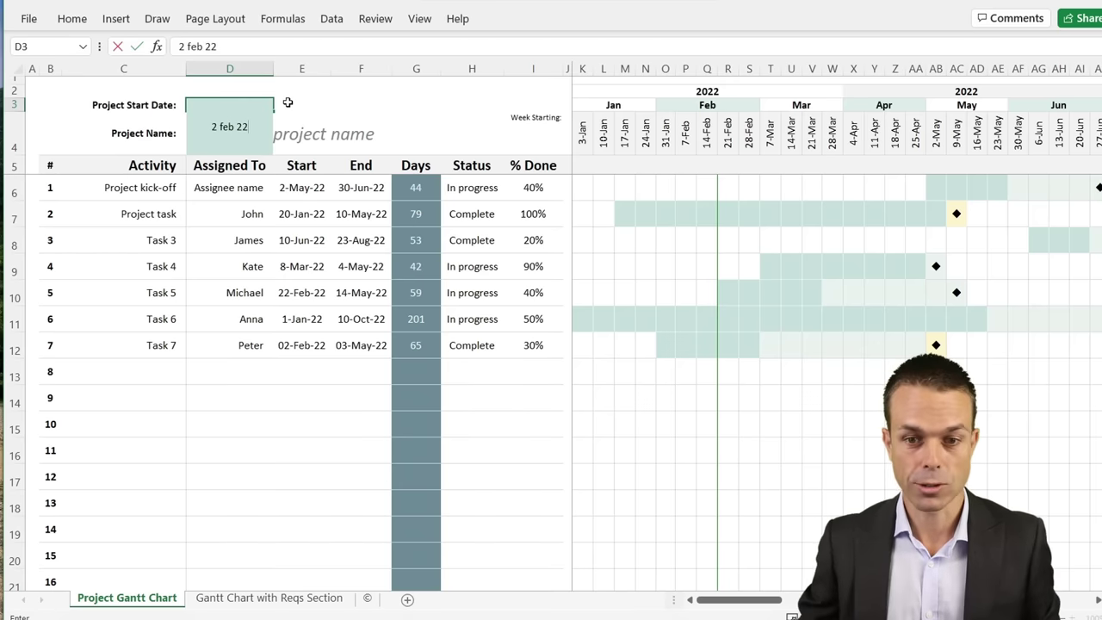
key("Return")
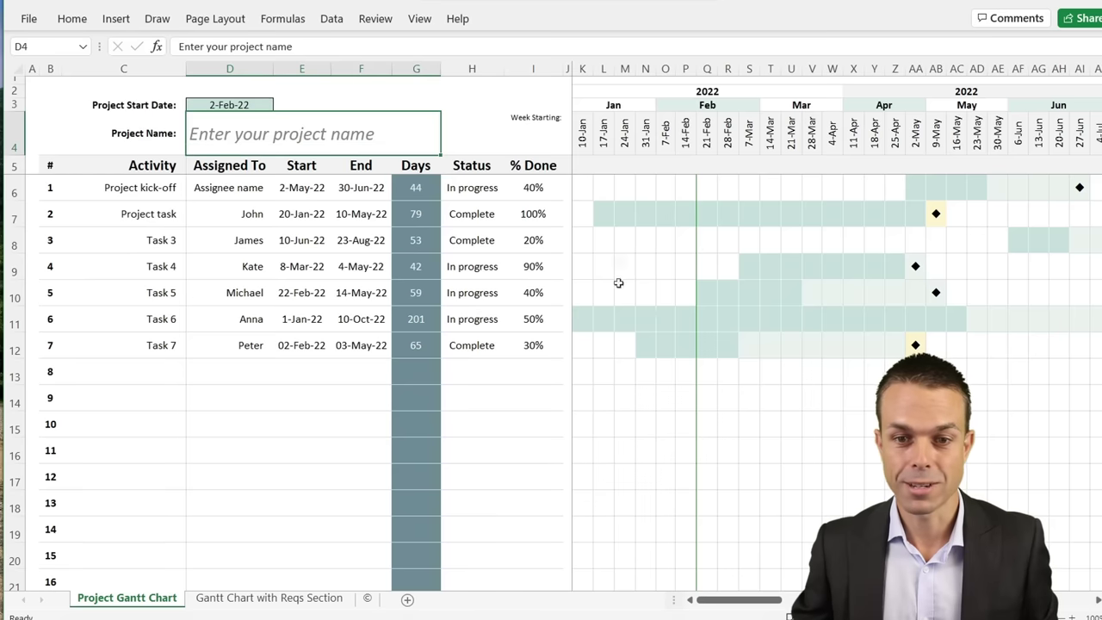
left_click_drag(723, 603, 702, 600)
Step: Set the start date of activity 2, Project task, to 20 Feb 22
left_click(301, 214)
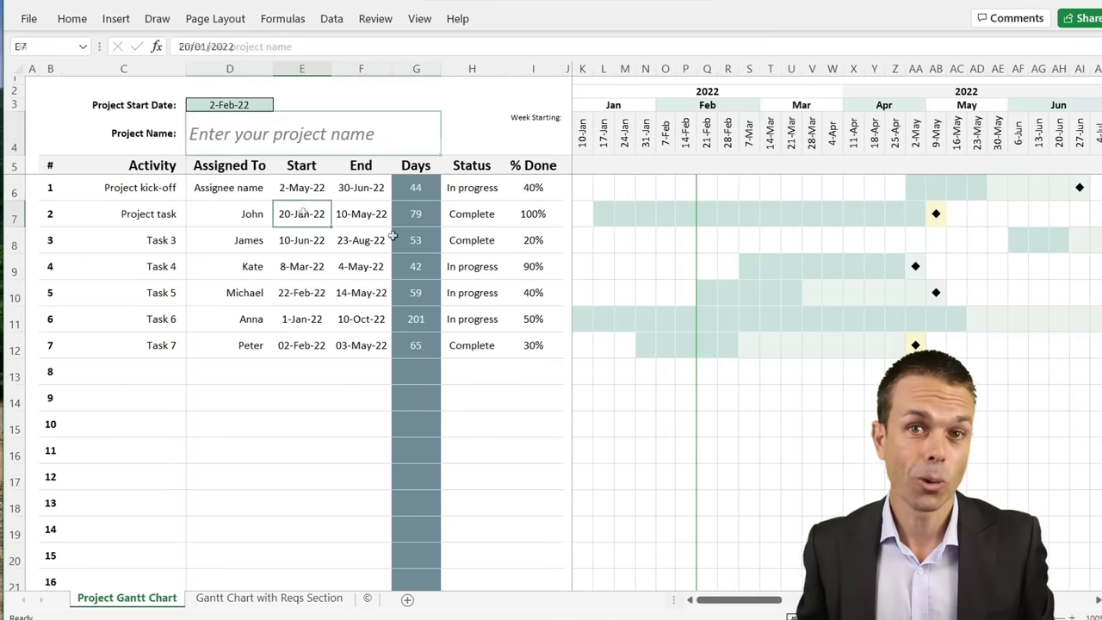
left_click_drag(603, 241, 978, 241)
left_click(284, 242)
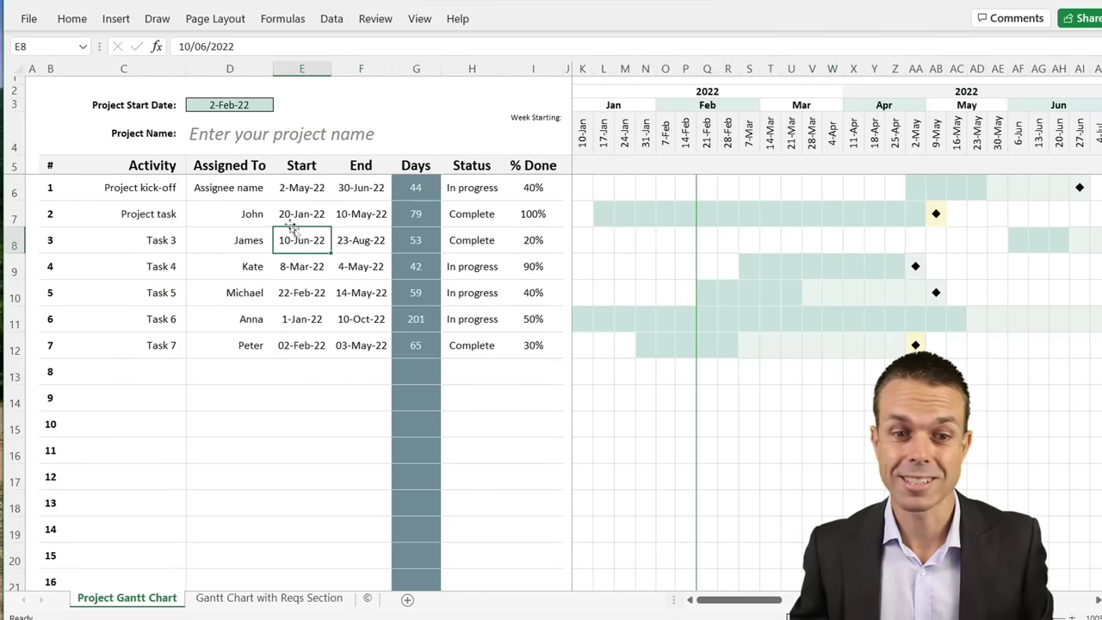
left_click(300, 215)
type("20 feb 22")
key("Return")
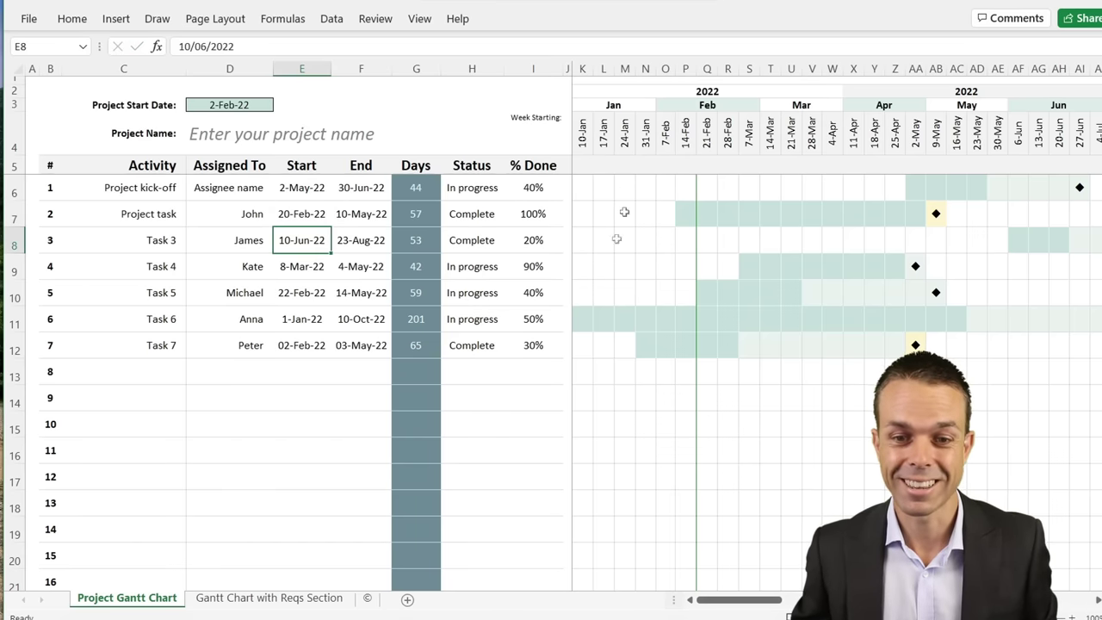
Step: Change the status of activity 2, Project task, to In progress and its % Done to 50%
left_click(484, 218)
left_click(511, 220)
left_click(469, 246)
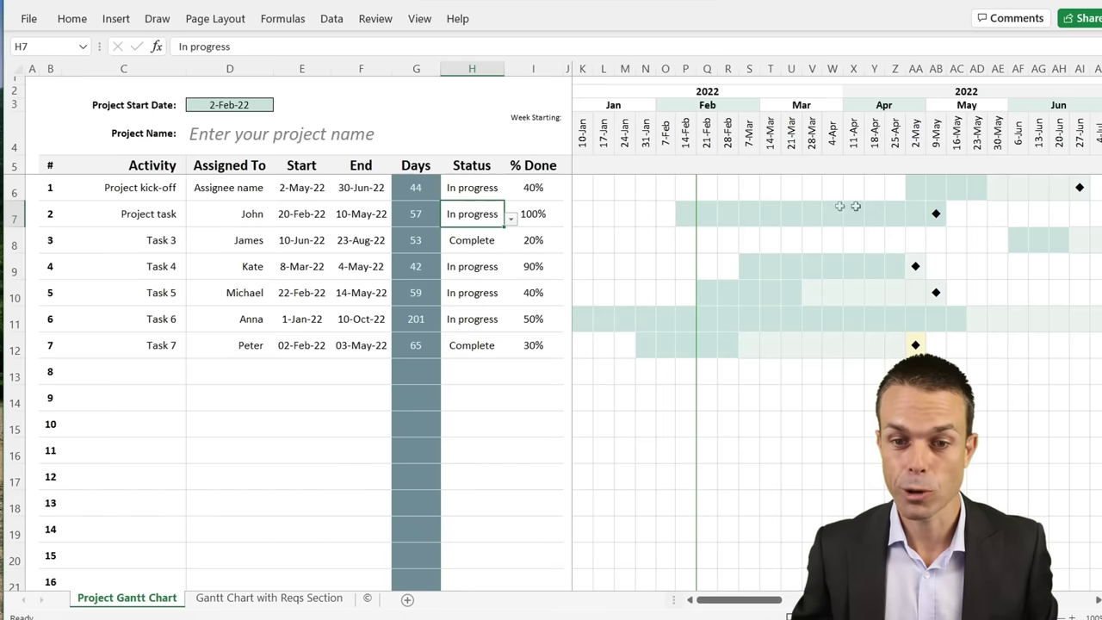
left_click(948, 219)
left_click(468, 214)
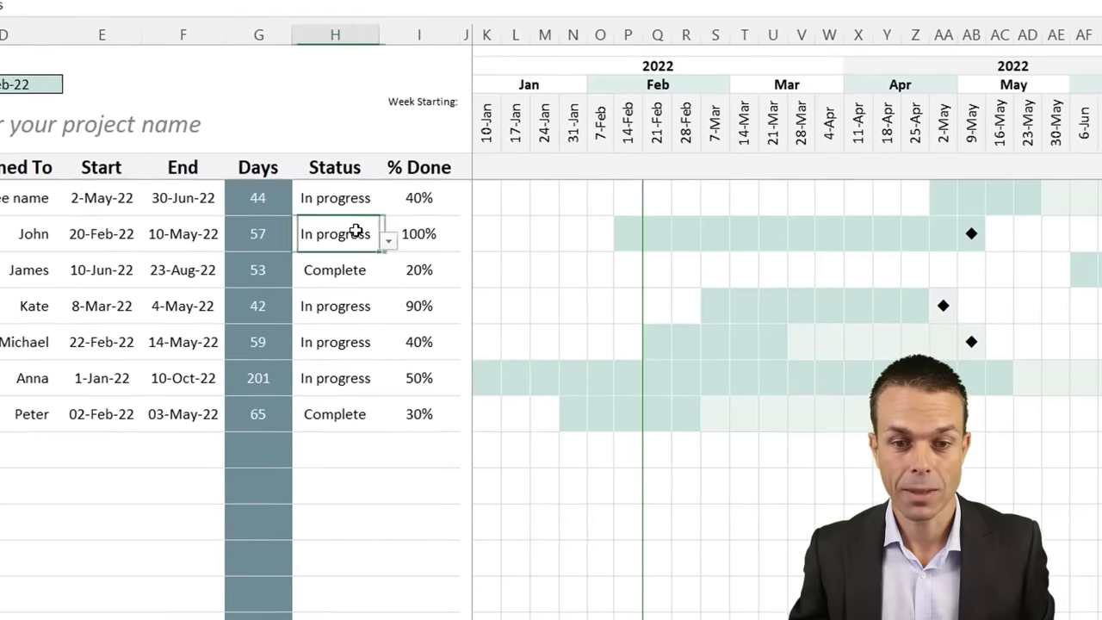
left_click(407, 237)
type("50")
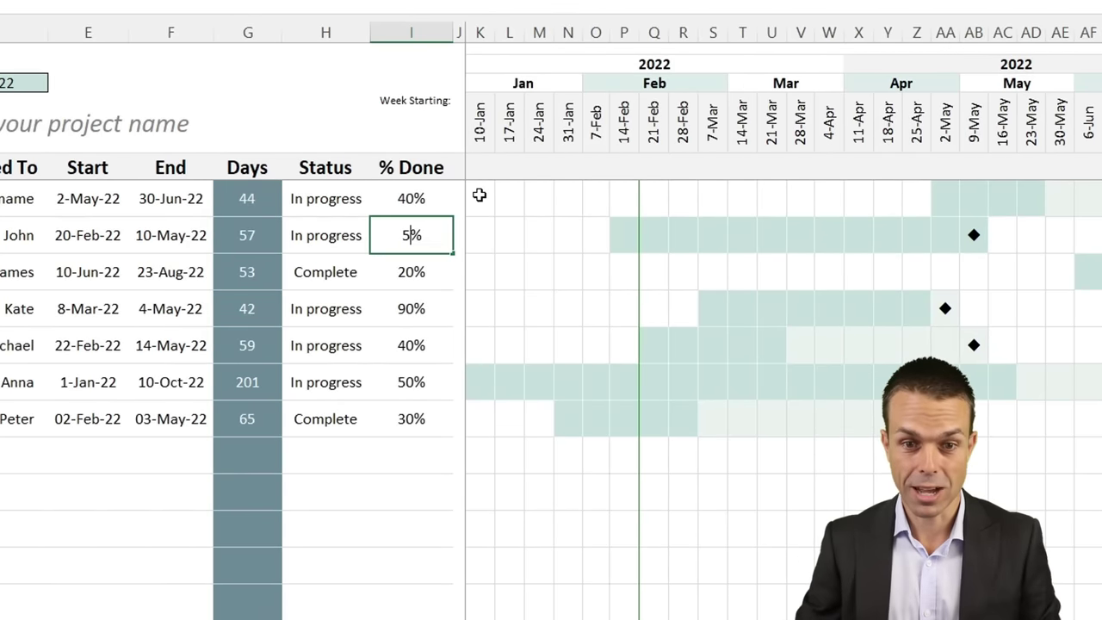
key("Return")
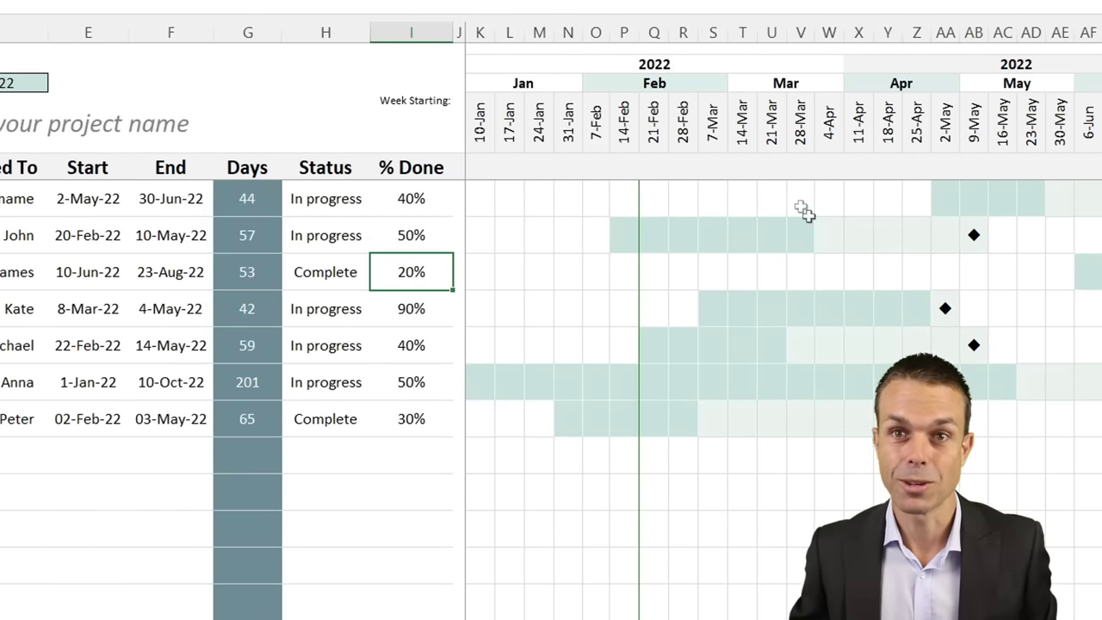
Step: Set the status of activity 2, Project task, to Complete and select the end-date markers in the chart for comparison
left_click(339, 235)
left_click(379, 241)
left_click(353, 309)
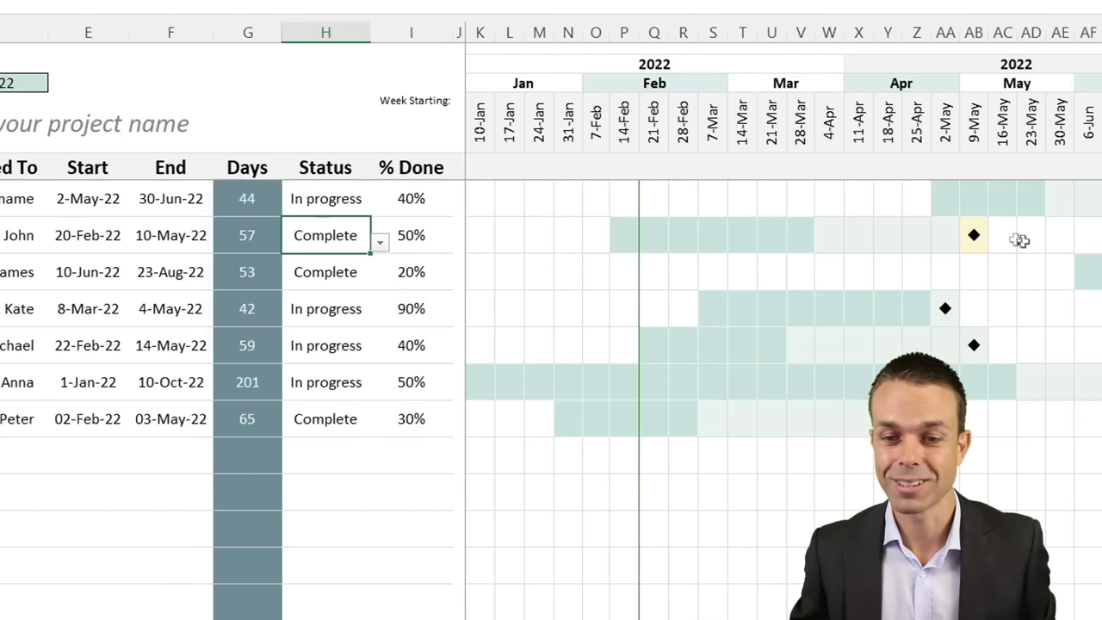
left_click(977, 239)
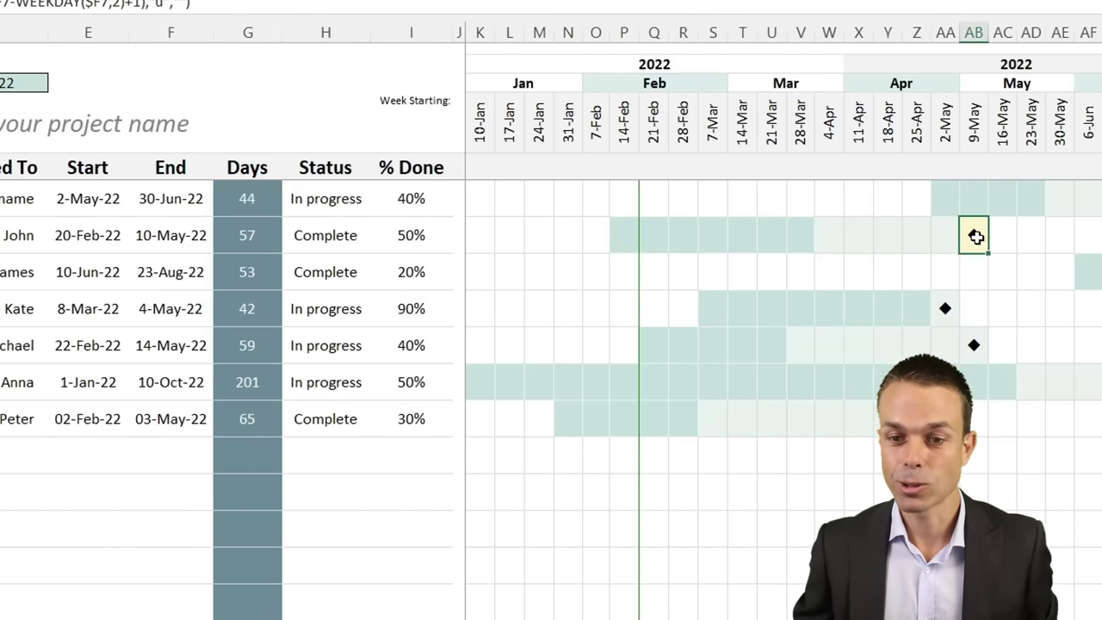
left_click(943, 308, "ctrl")
left_click(975, 344, "ctrl")
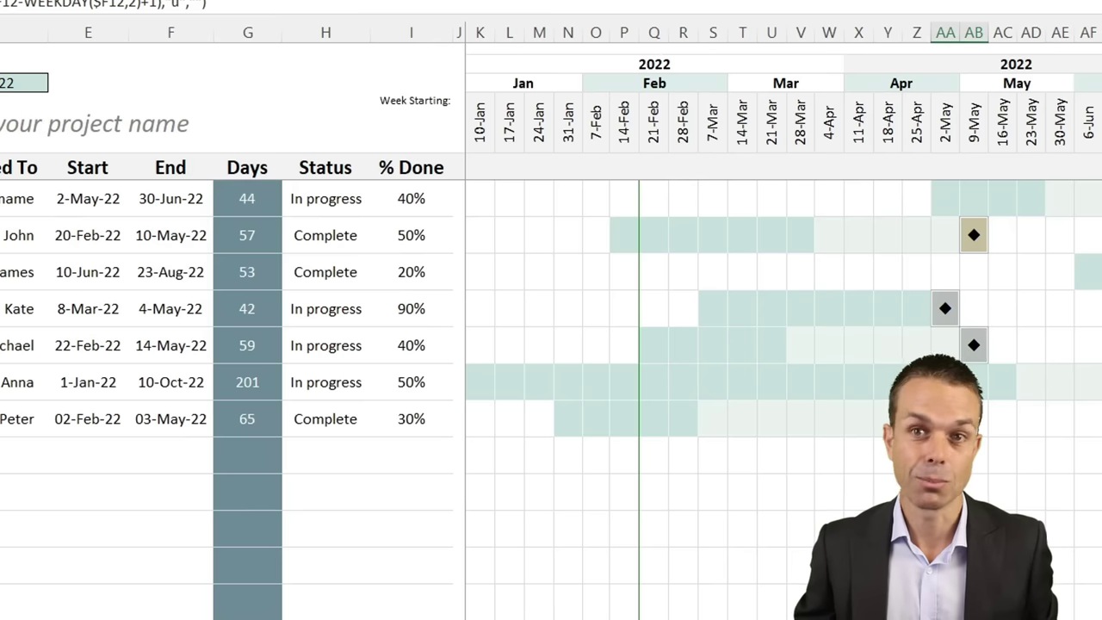
left_click(984, 430)
Step: Look over the Days column, and set the status of activity 2, Project task, to Blocked
left_click_drag(248, 198, 262, 506)
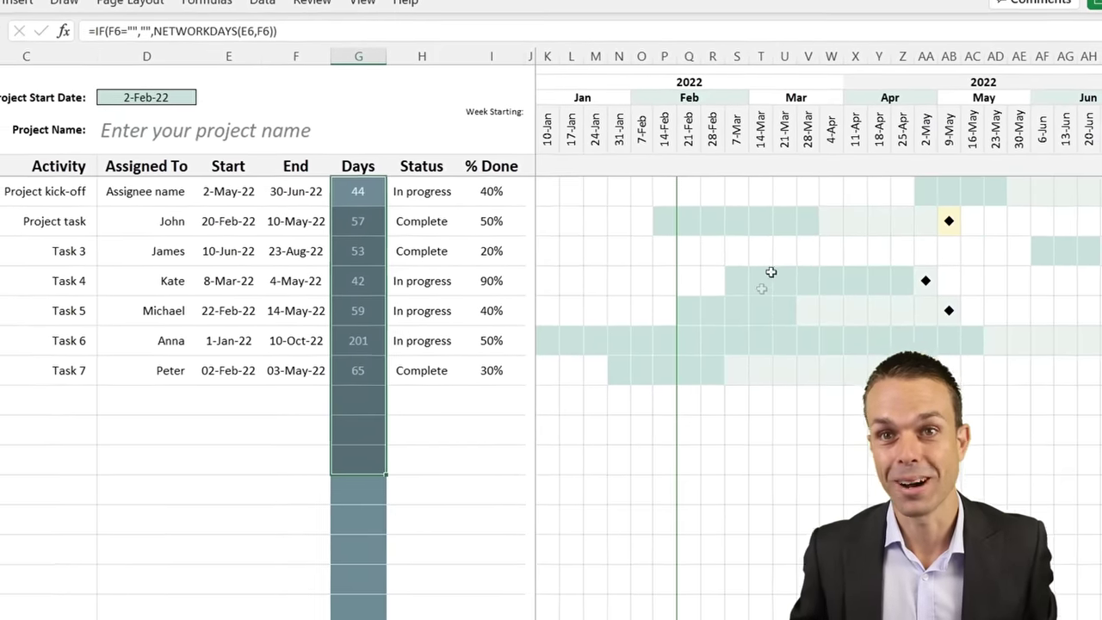
left_click(482, 215)
left_click(511, 219)
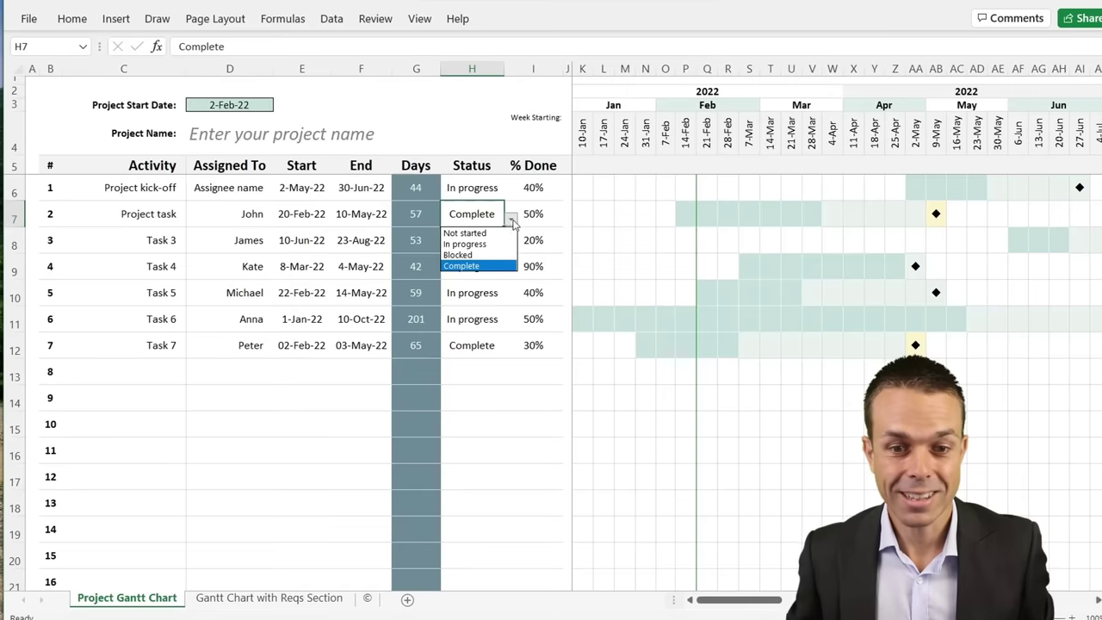
left_click(483, 254)
left_click(846, 215)
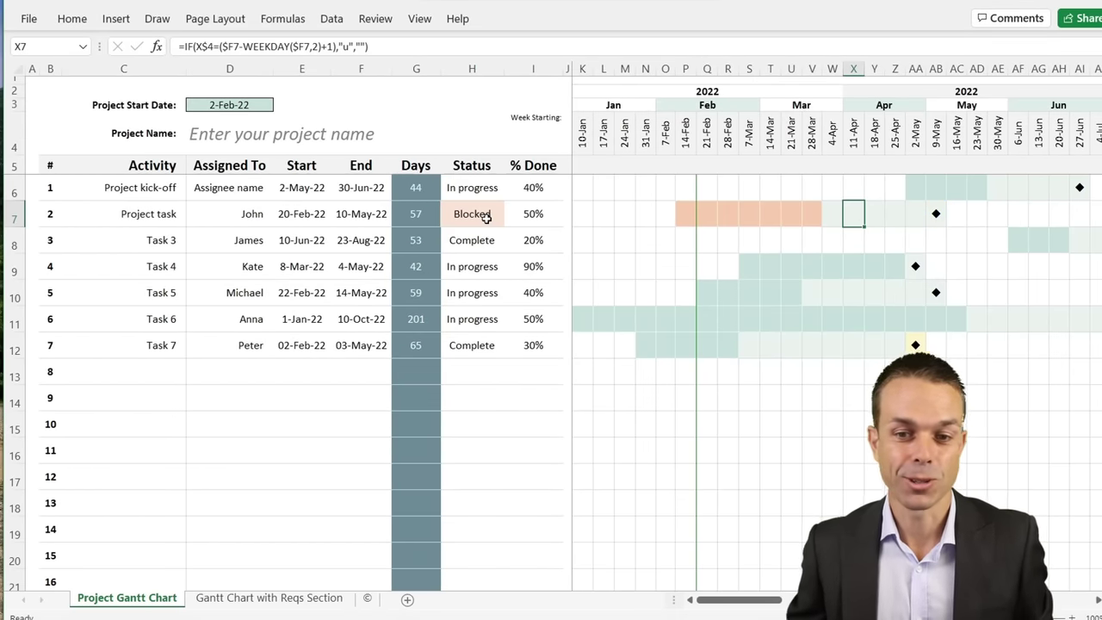
left_click(877, 216)
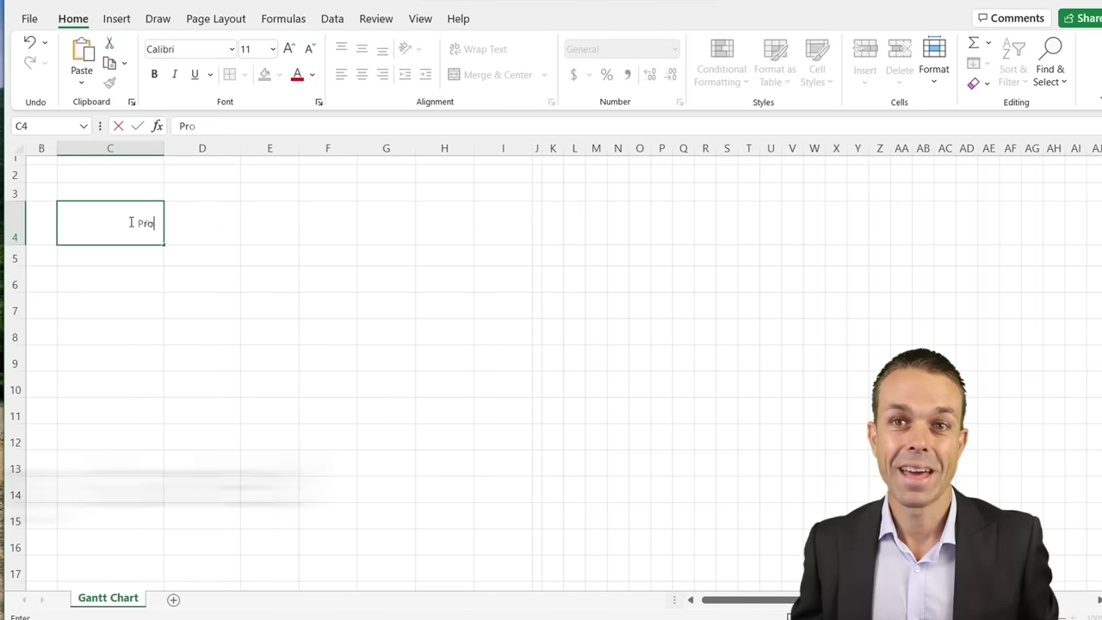
Step: Label C4 "Project Name:" and put the placeholder "Enter your project name" in D4
type("ject Name:")
key("Tab")
type("Enter your project name")
Step: Label C3 "Project Start Date:" and enter the date 2/2 in D3
key("Up")
key("Left")
type("Project Start Date:")
key("Tab")
type("2/2")
key("Return")
key("Up")
key("Left")
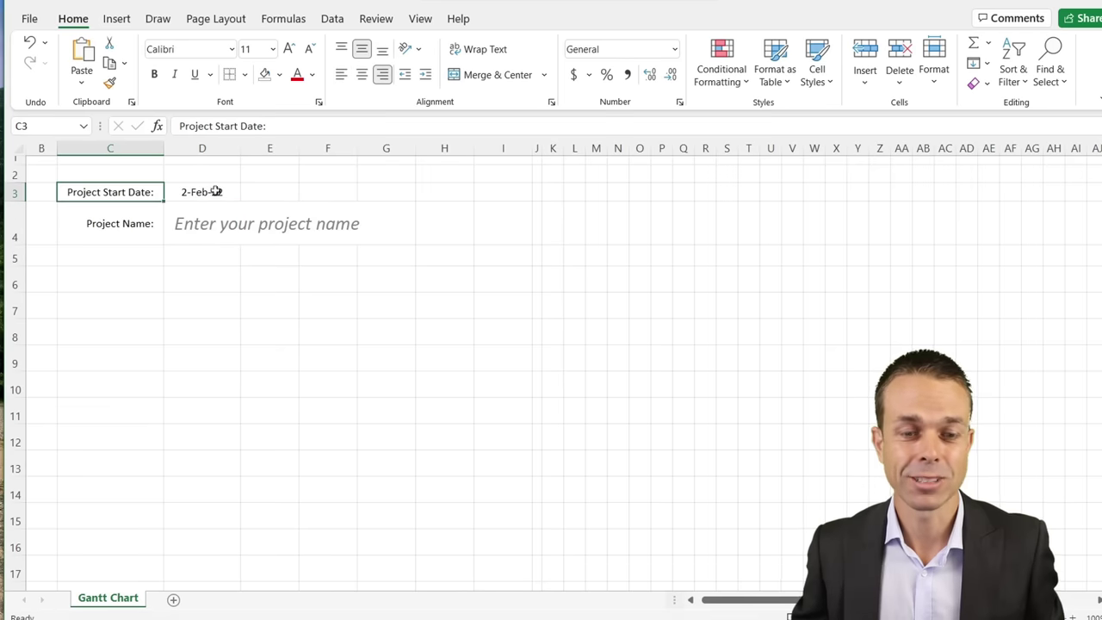
Step: Add a "Week starting:" label in cell I4 at font size 8, aligned to the top right of the cell
left_click(216, 191)
left_click(505, 222)
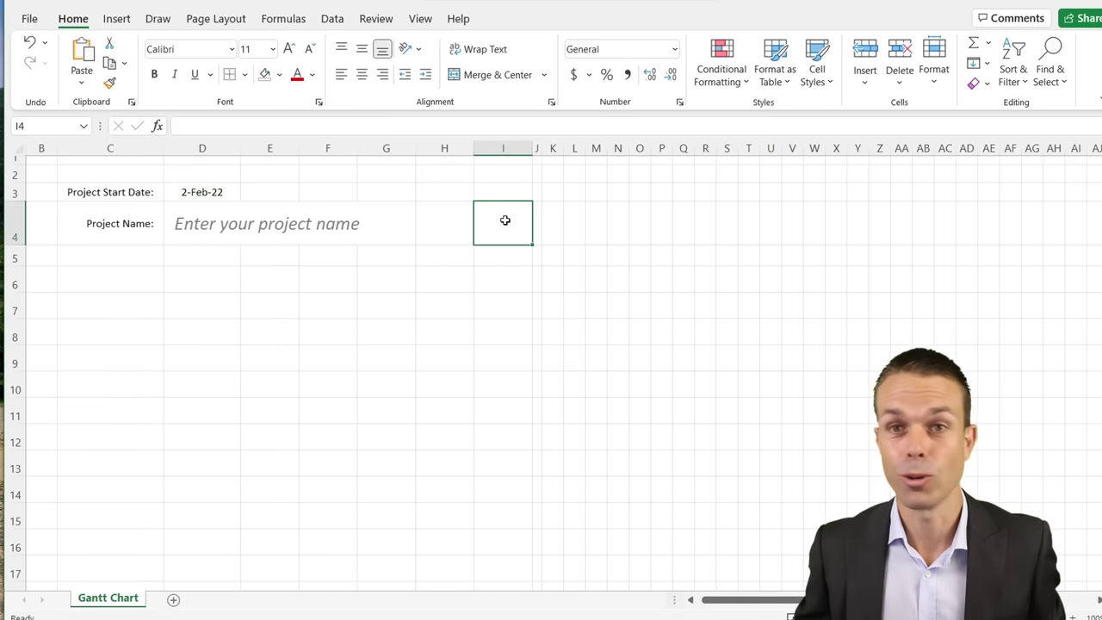
type("Week starting")
left_click(411, 78)
left_click(367, 50)
left_click(386, 55)
left_click(386, 56)
left_click(385, 55)
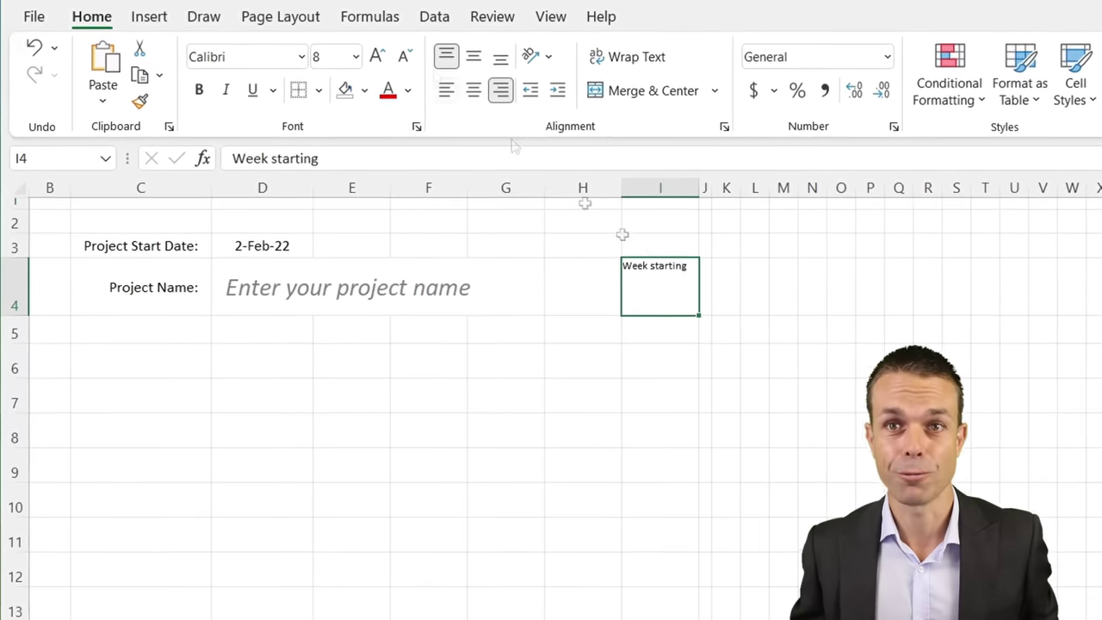
key("F2")
type(":")
left_click(235, 242)
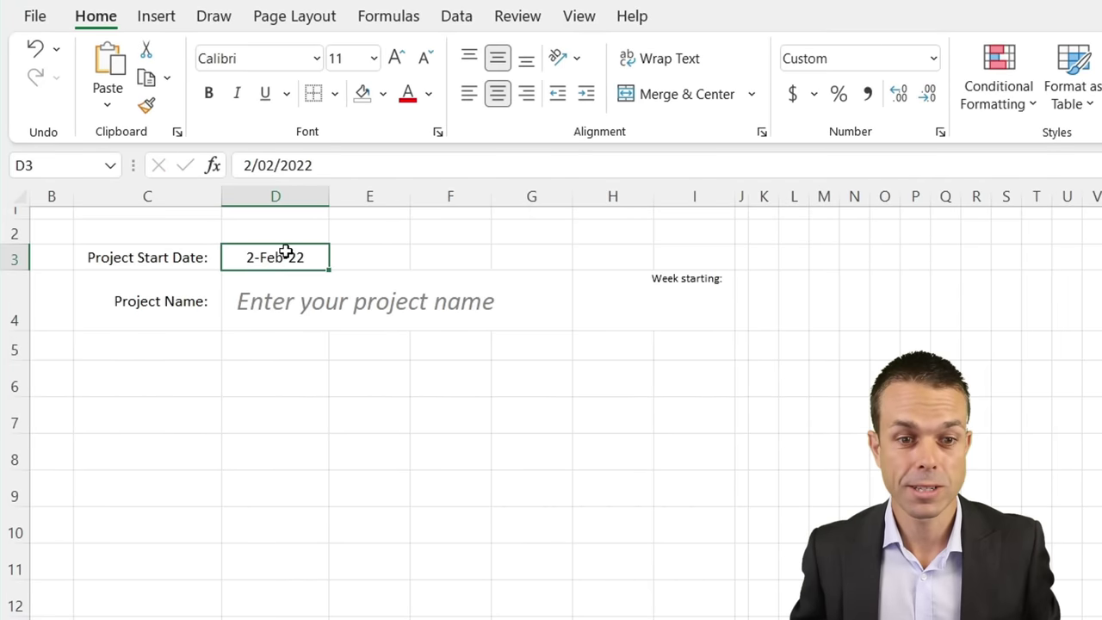
left_click(817, 306)
left_click(764, 301)
left_click_drag(764, 301, 1100, 310)
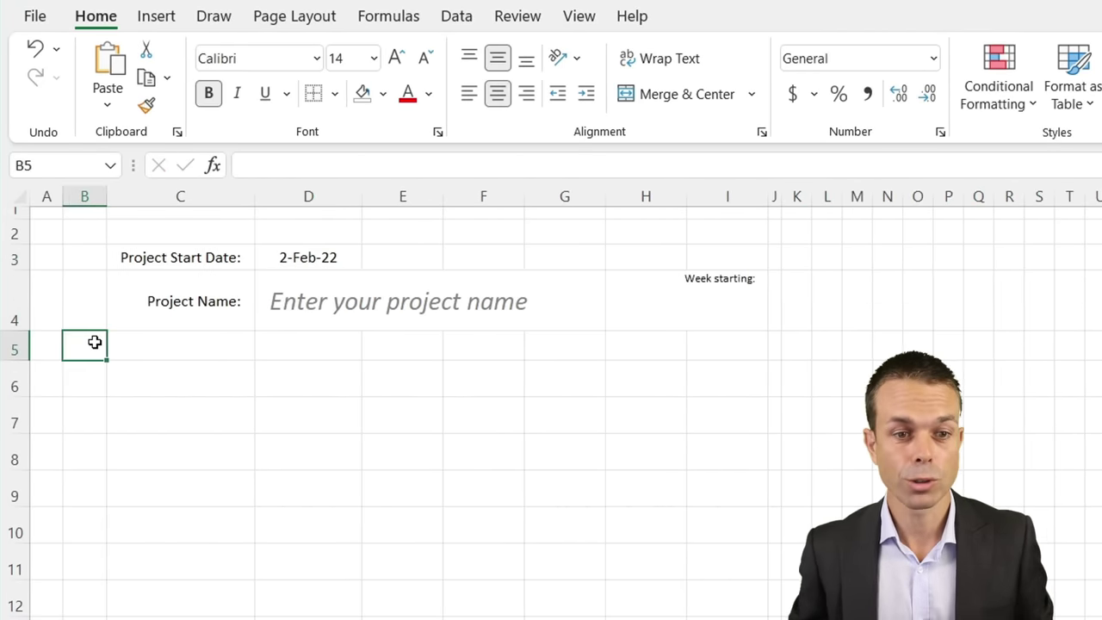
Step: Enter the table headers "#", "Activity", "Assigned To" and "Start" across row 5, beginning in B5
type("#")
key("Tab")
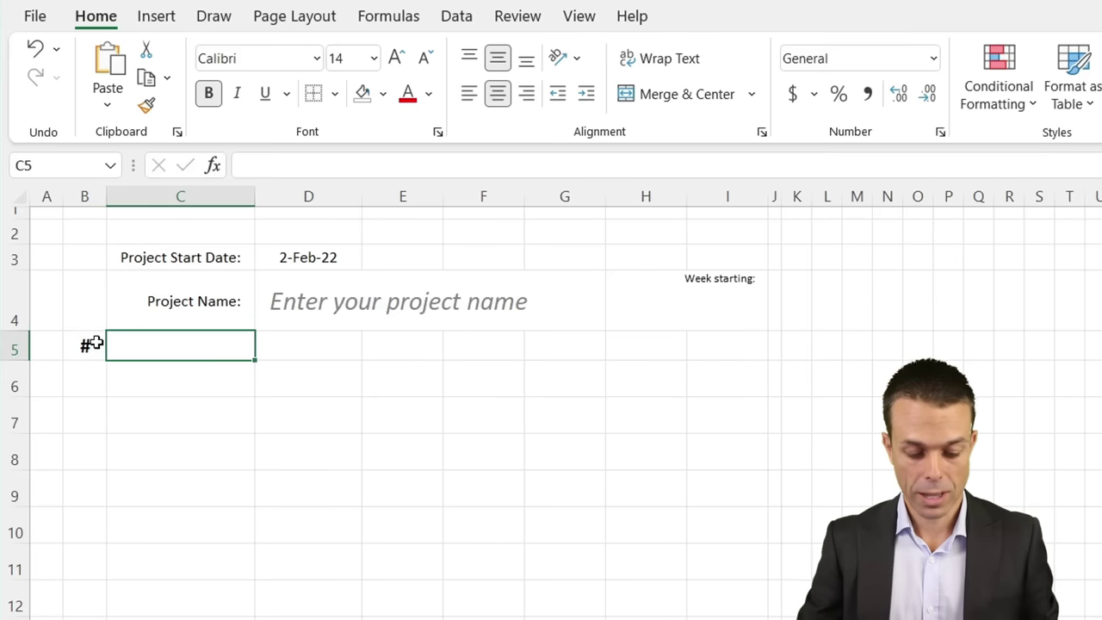
type("Activity")
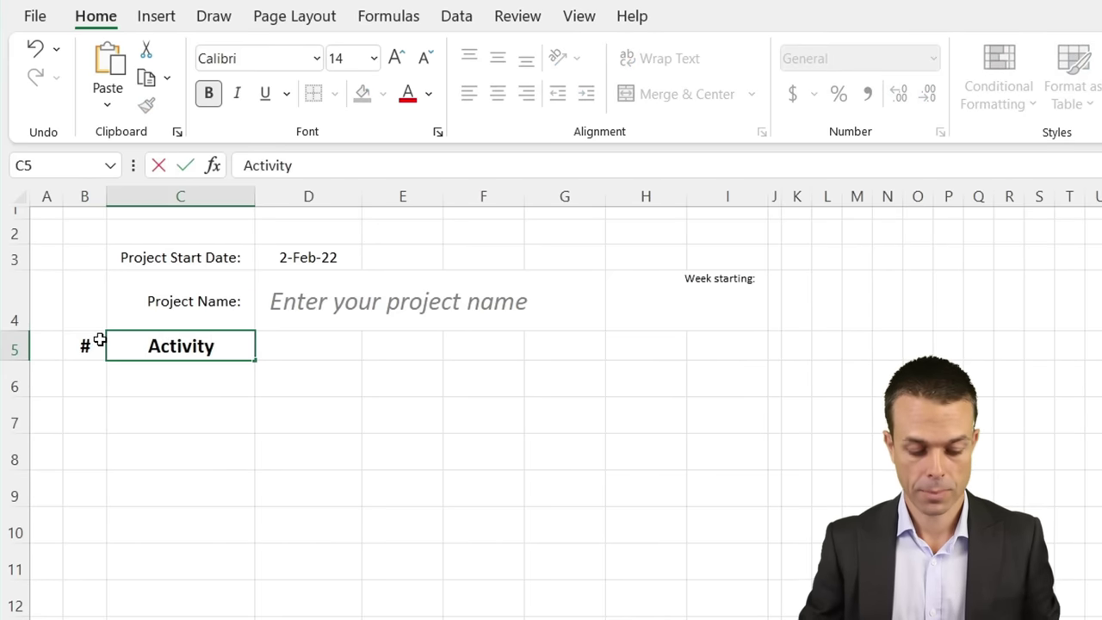
key("Tab")
type("Assigned To")
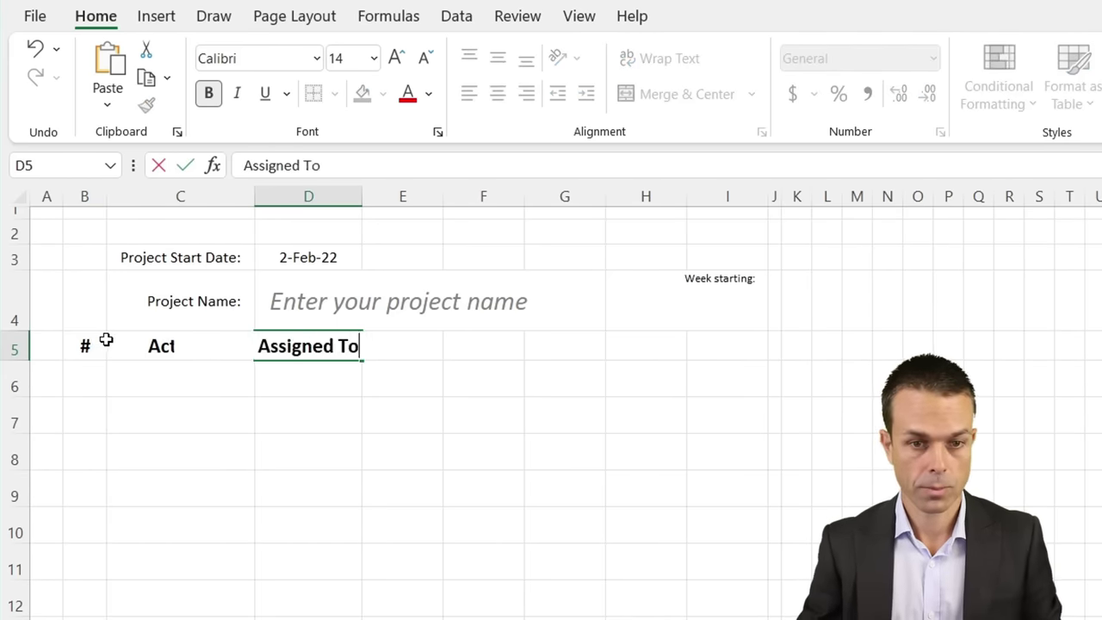
key("Tab")
type("Start")
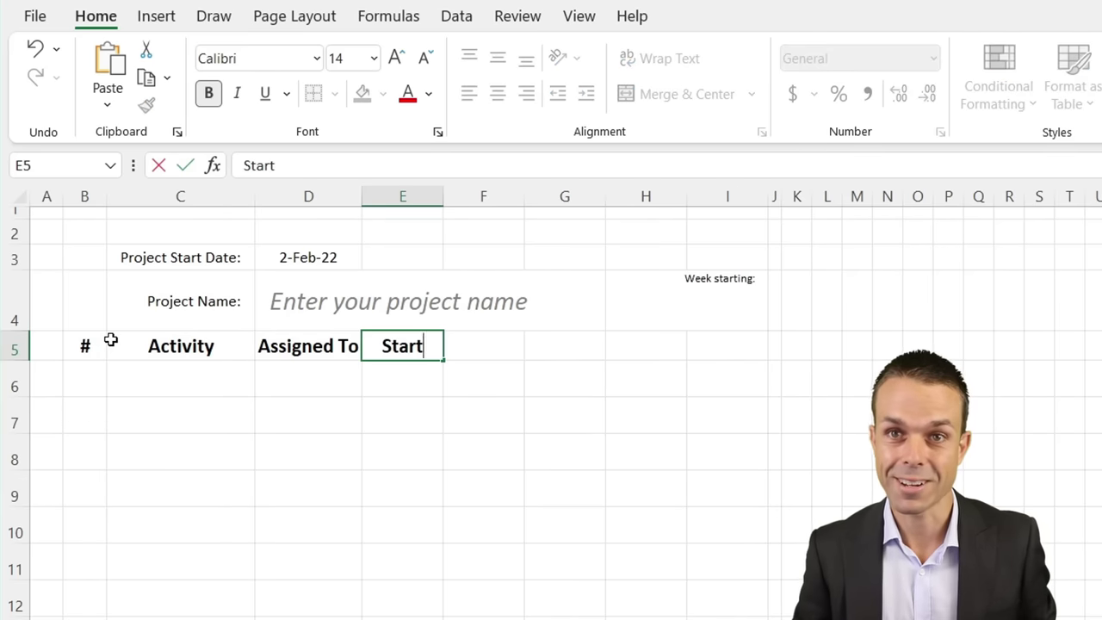
Step: Complete the row 5 headers with "End", "Days", "Status" and "% Done" in columns F to I
key("Tab")
type("End")
key("Tab")
type("Days")
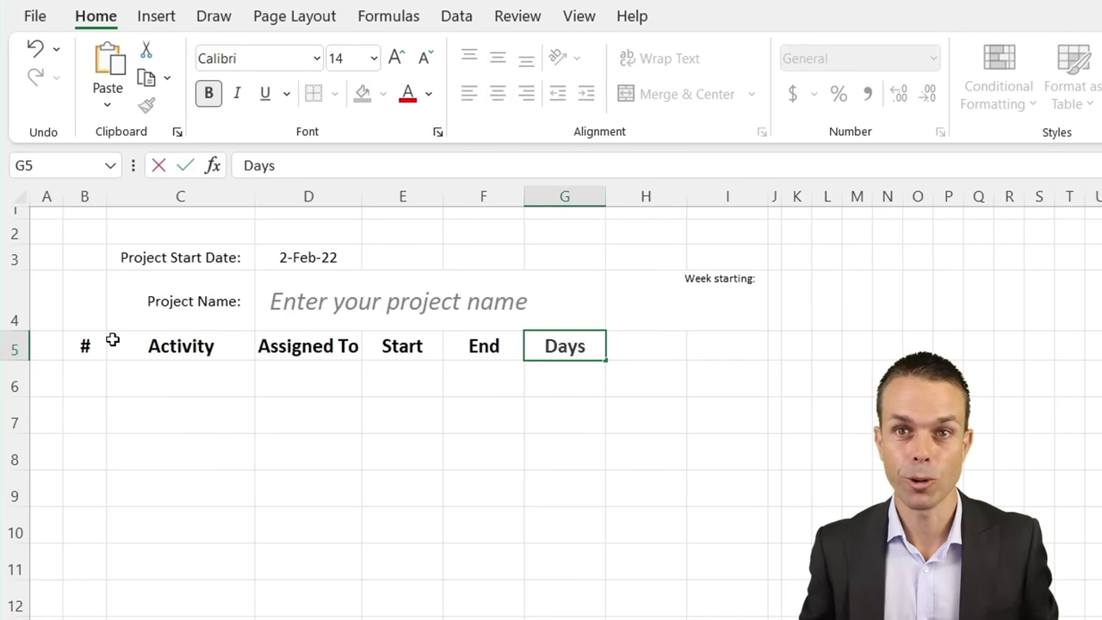
key("Tab")
type("St")
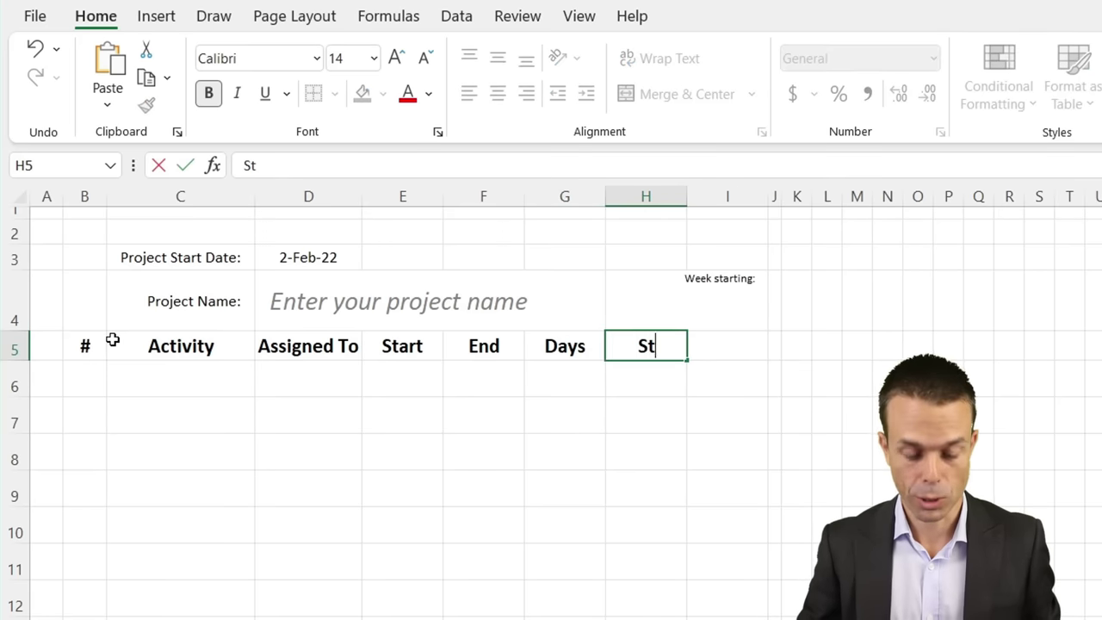
type("atus")
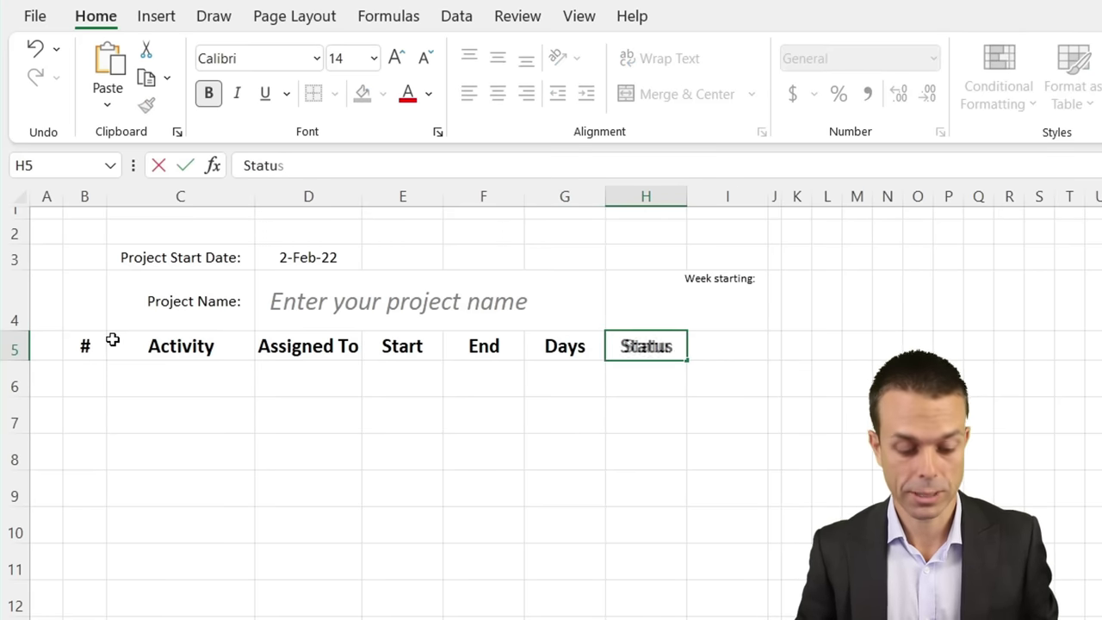
key("Tab")
type("% Done")
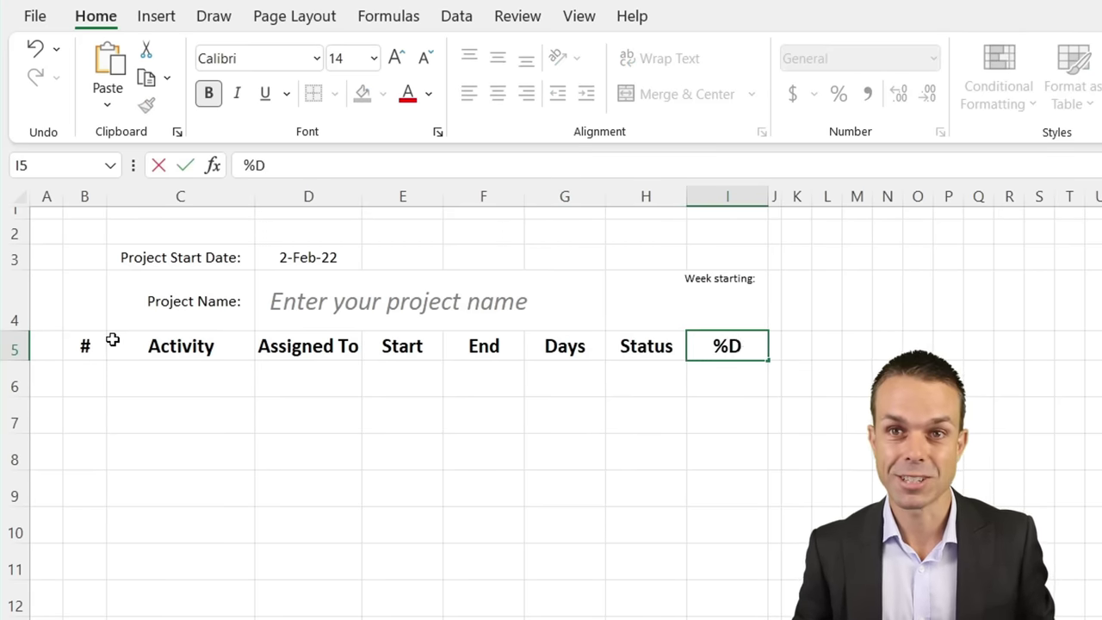
left_click(84, 336)
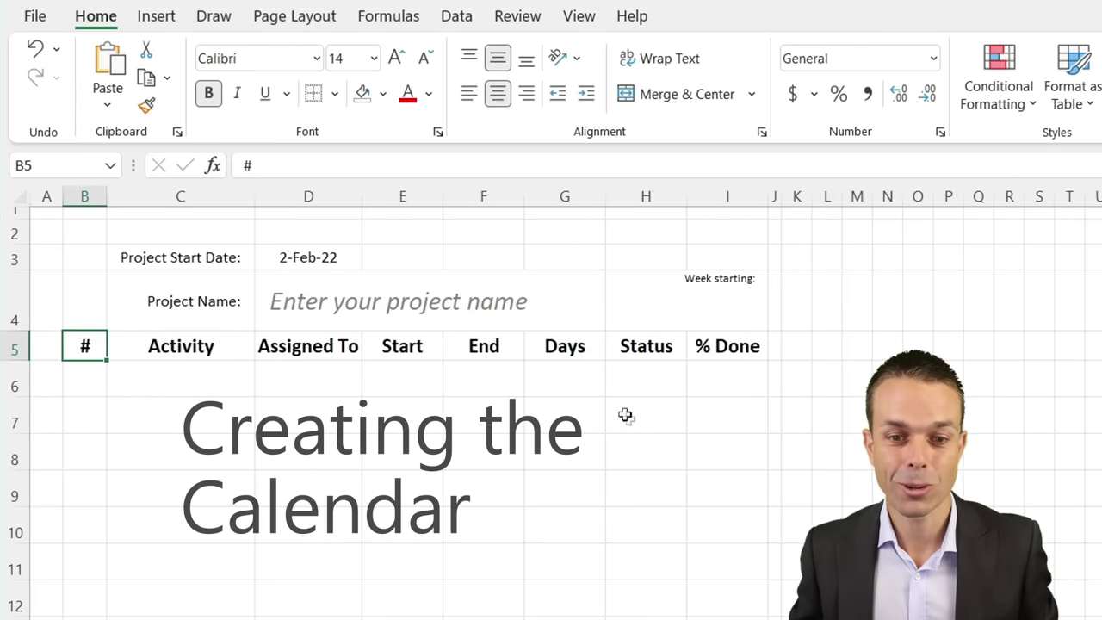
Step: Link the first week cell K4 to the project start date with the formula =D3
left_click_drag(797, 301, 1101, 230)
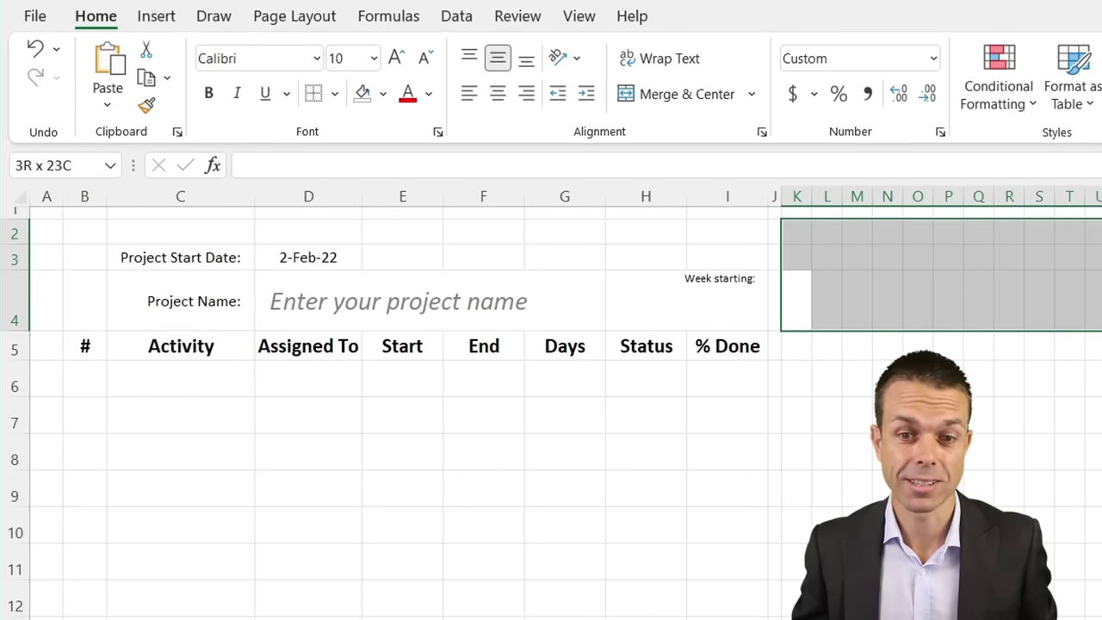
left_click(999, 315)
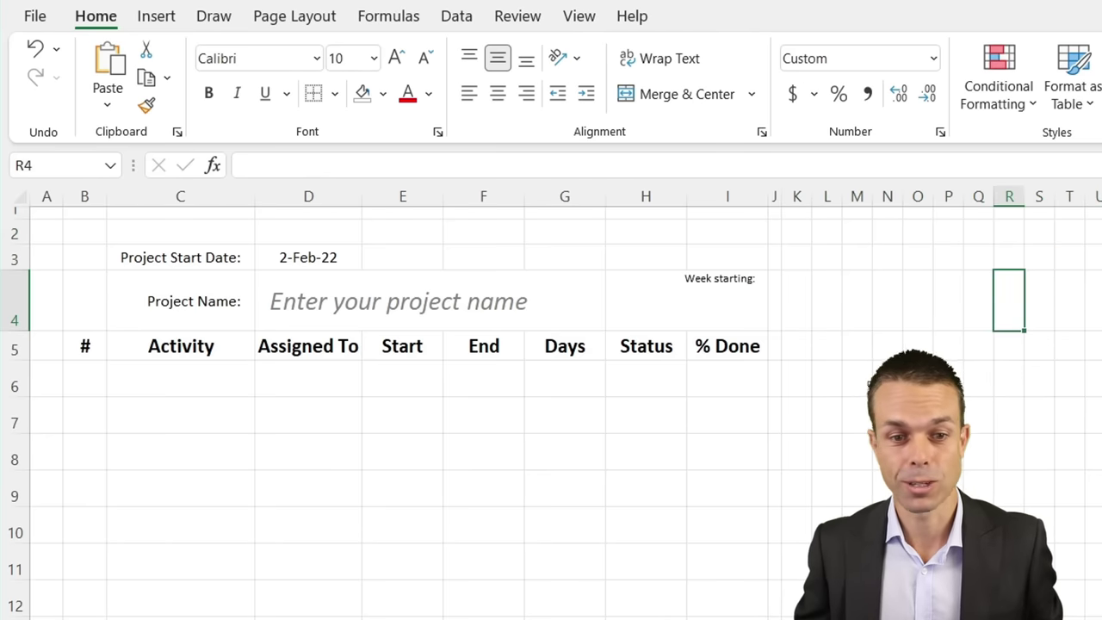
left_click(805, 301)
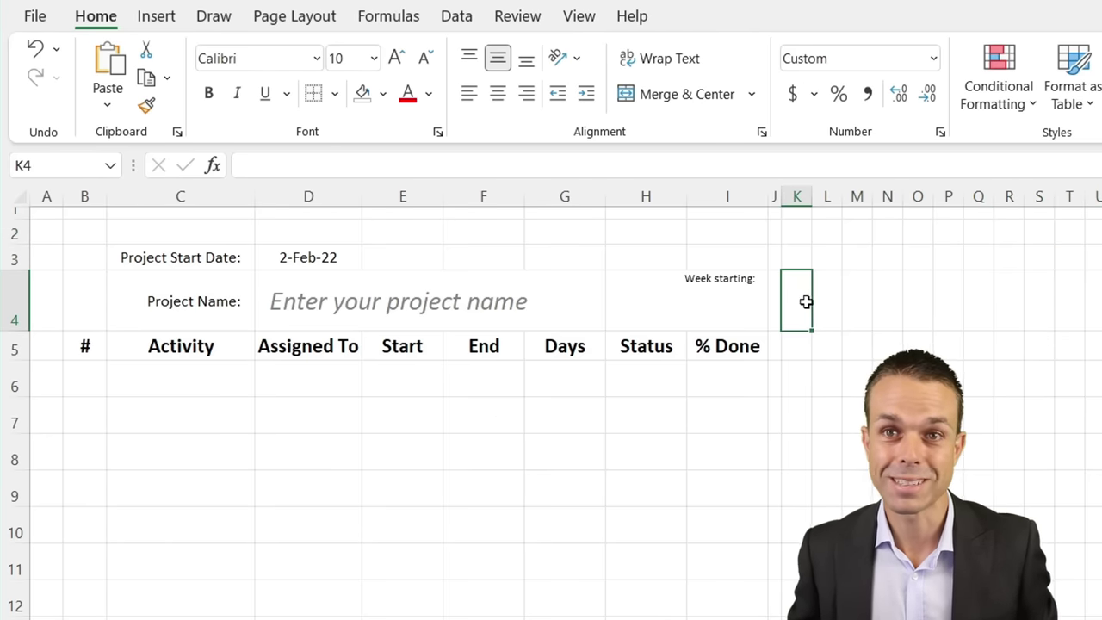
type("=")
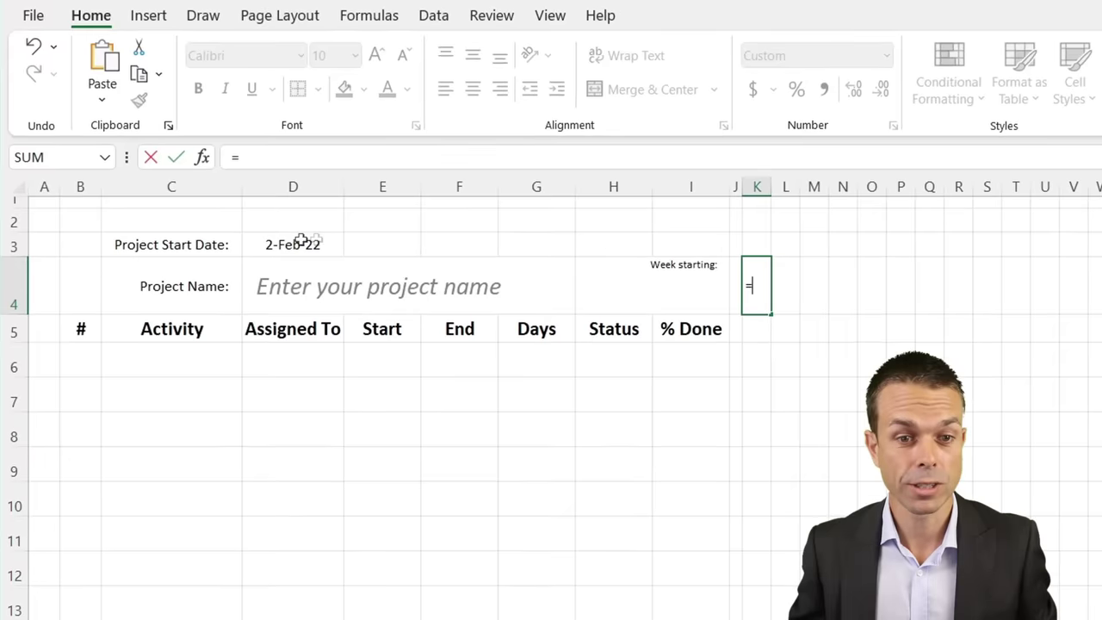
left_click(301, 244)
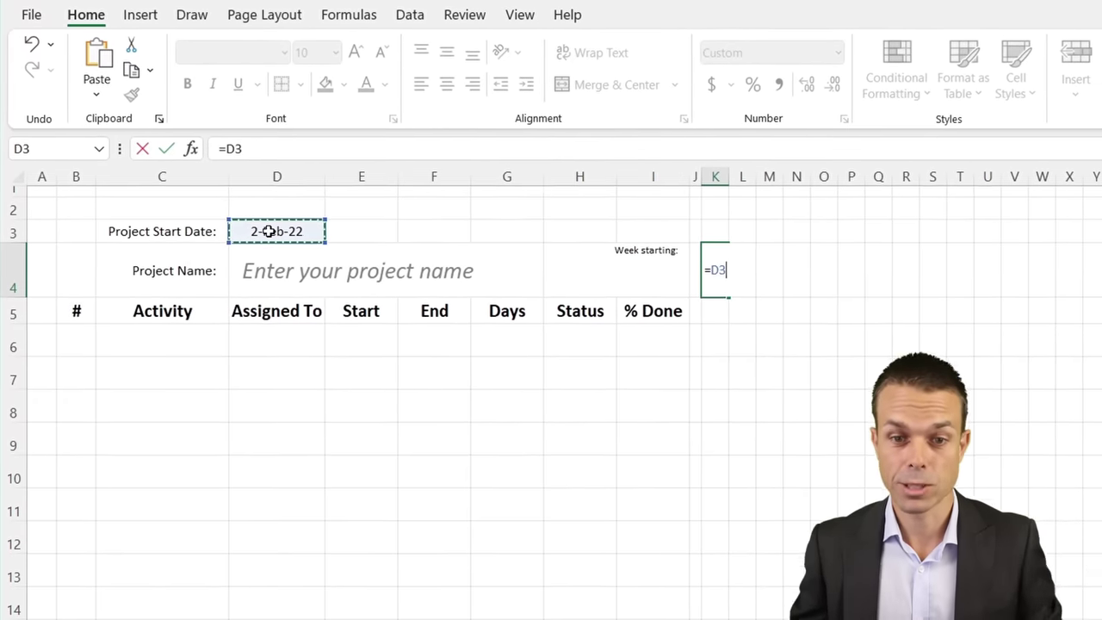
key("Return")
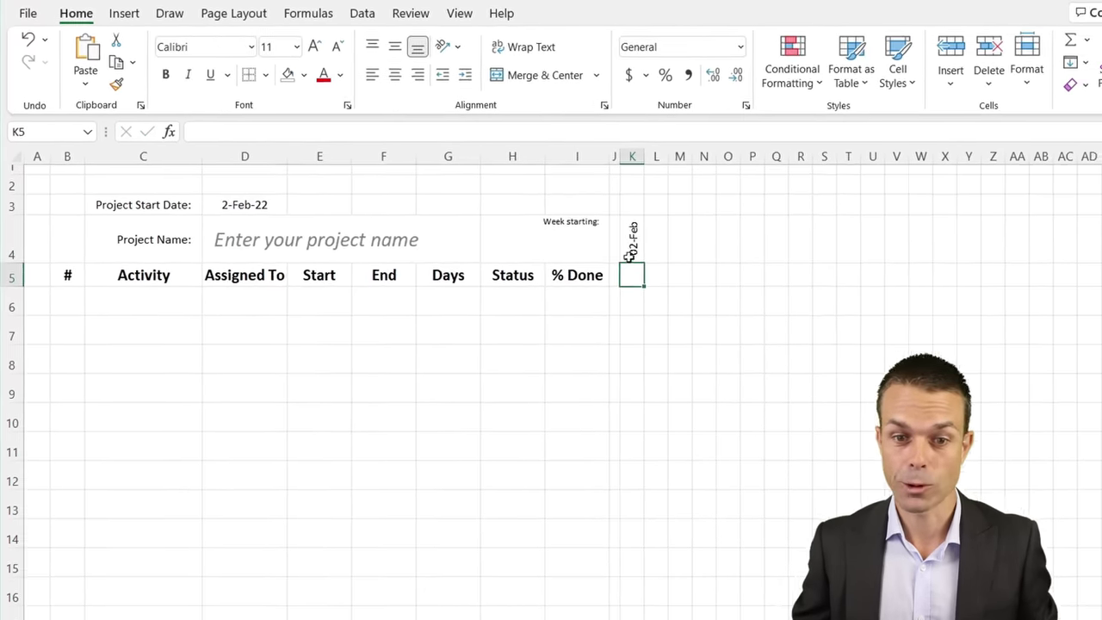
Step: Change the custom number format of the week date in K4 to d-mmm
right_click(679, 267)
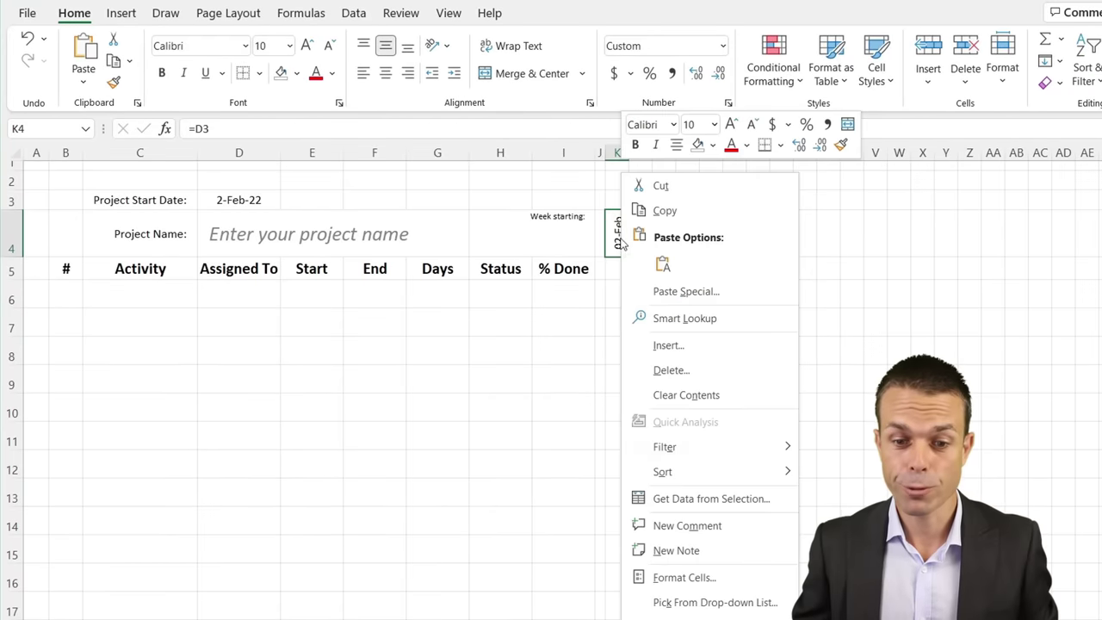
left_click(698, 577)
left_click_drag(628, 248, 219, 128)
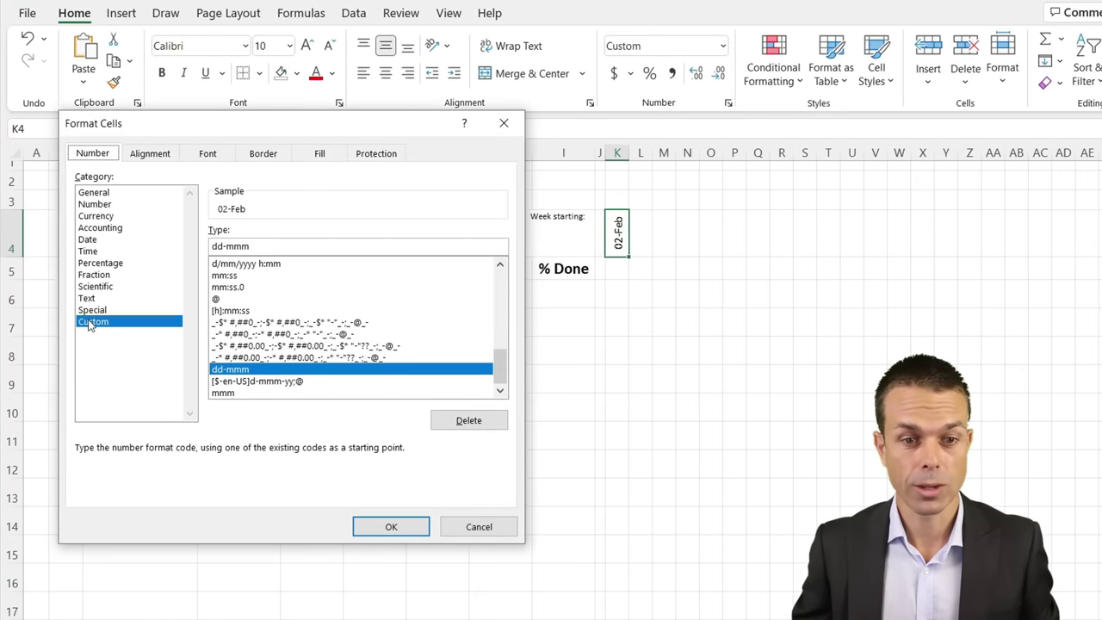
left_click(215, 246)
key("BackSpace")
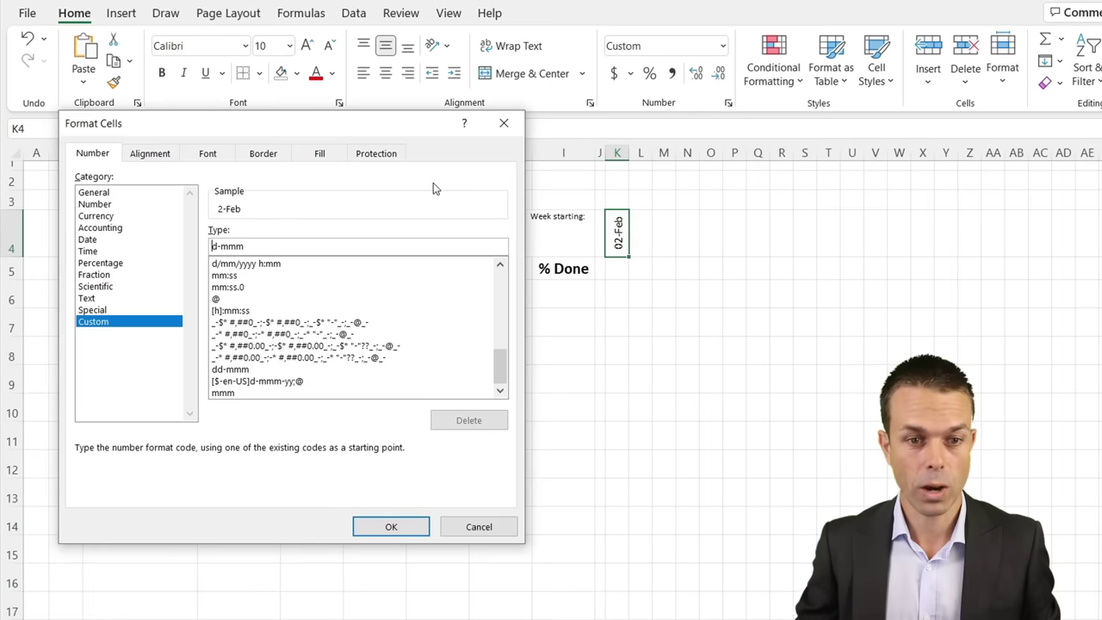
left_click(402, 529)
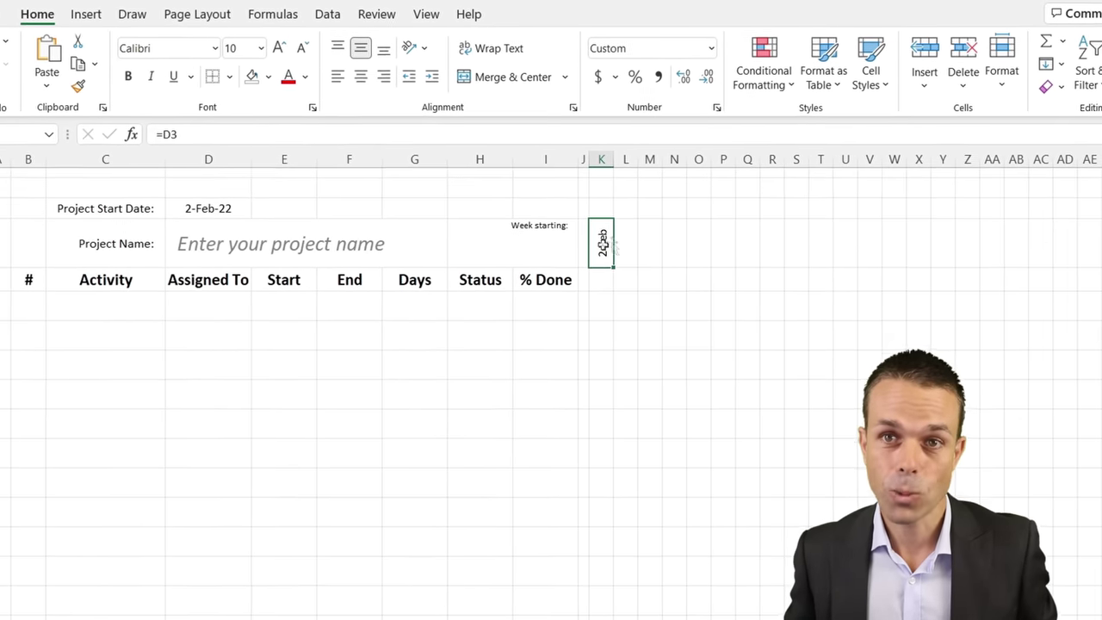
Step: Replace K4's formula with =IF(MONTH(D3-WEEKDAY((D3),2)+1)<MONTH(D3),(D3-28-DAY(D3)+7)-WEEKDAY((D3-DAY(D3)+7),2)+1,(D3-DAY(D3)+7)-WEEKDAY((D3-DAY(D3)+7),2)+1)
triple_click(189, 147)
type("=IF( MONTH(D3 - WEEKDAY( ( D3 ), 2 ) + 1) < MONTH(D3), (D3 - 28 - DAY(D3) + 7 ) - WEEKDAY((D3 - DAY(D3) + 7), 2) + 1, (D3 - DAY(D3) + 7) - WEEKDAY((D3 - DAY(D3) + 7), 2) + 1)")
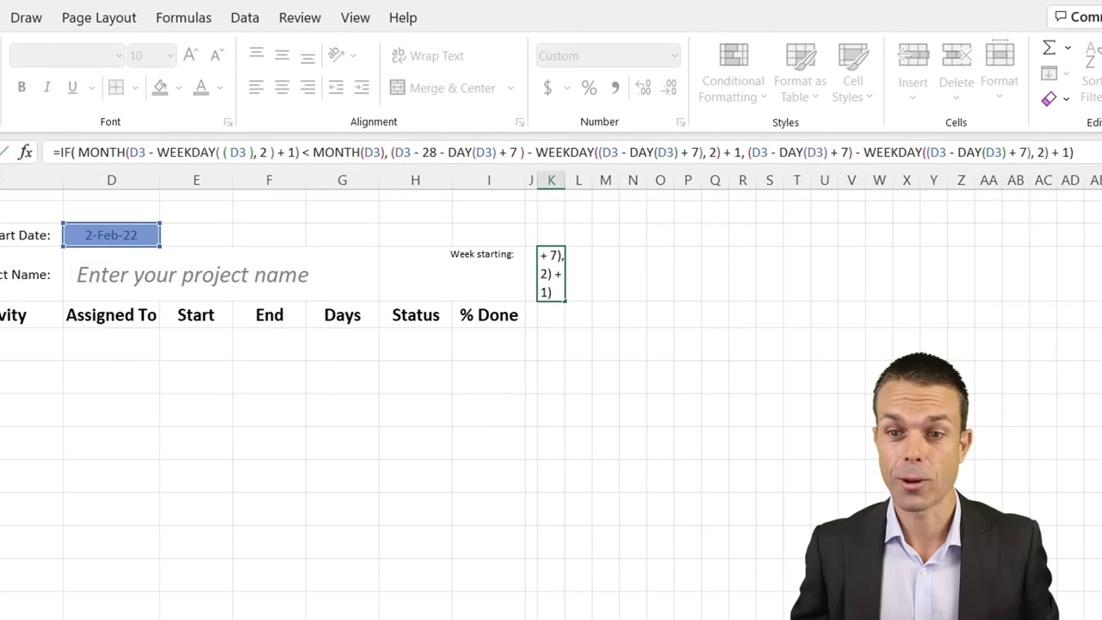
key("ctrl+shift+u")
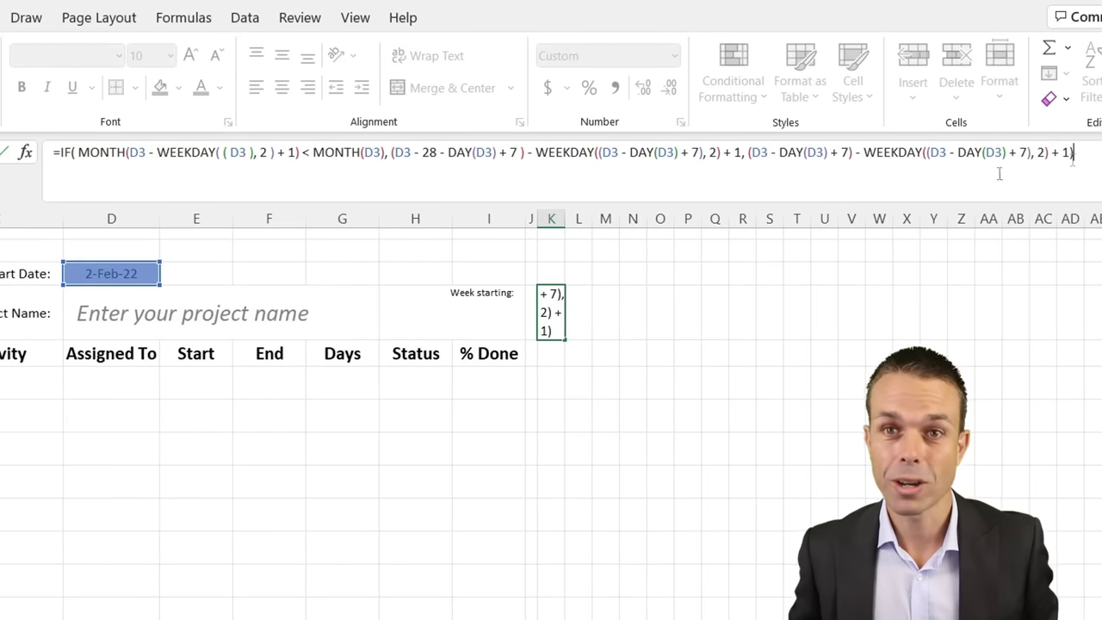
double_click(97, 151)
double_click(186, 152)
left_click(1090, 141)
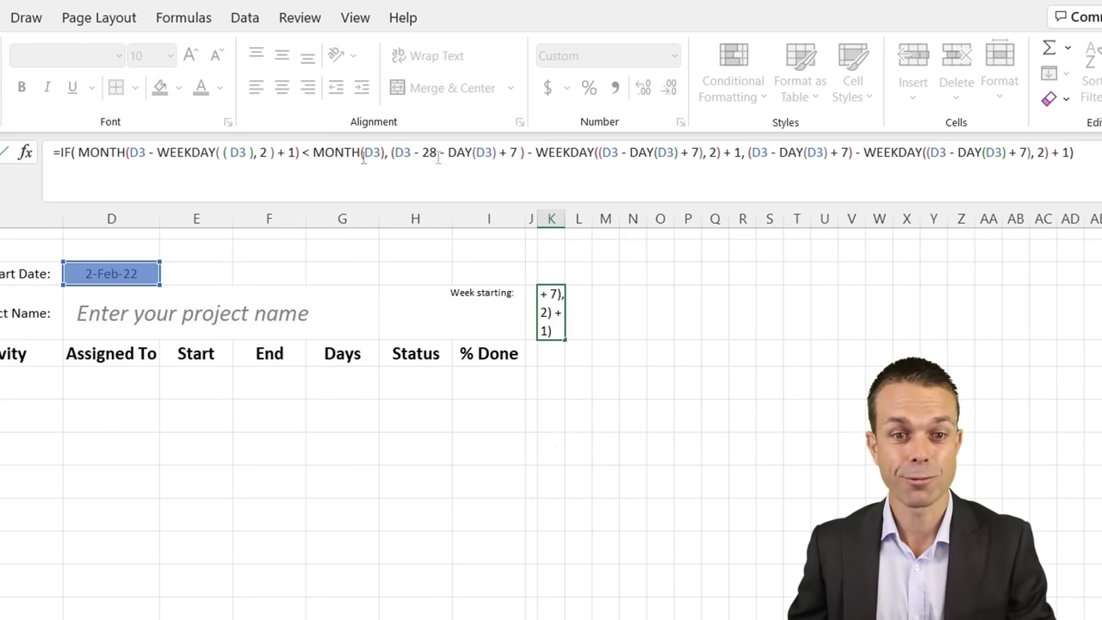
key("Return")
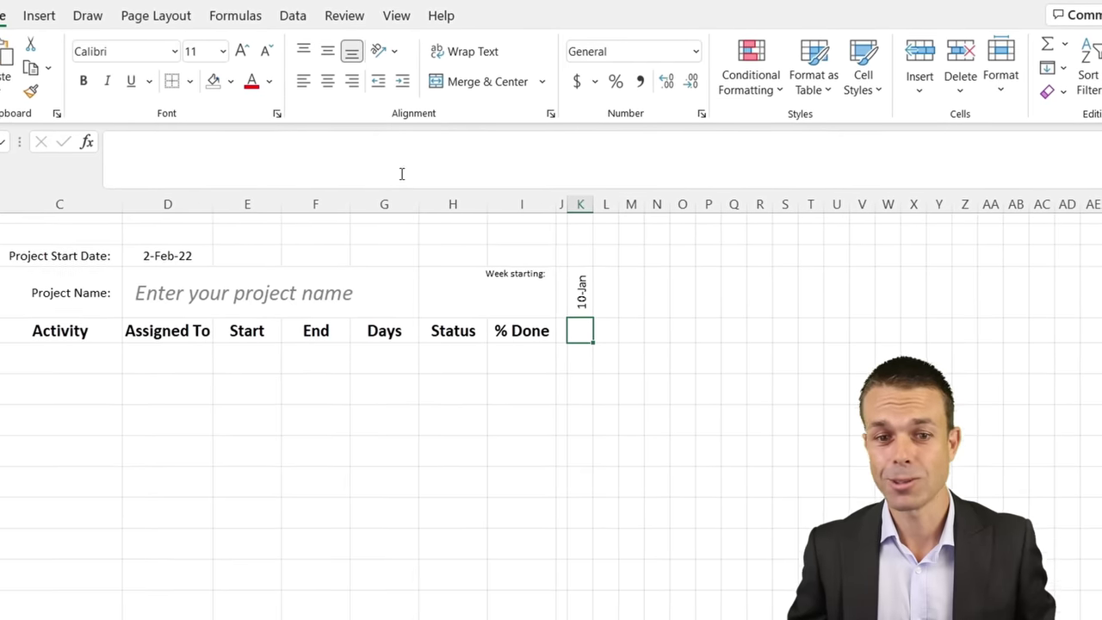
Step: Enter =K4+7 in L4 and fill the formula across row 4 to column BJ to build the weekly dates
left_click(580, 291)
left_click(630, 273)
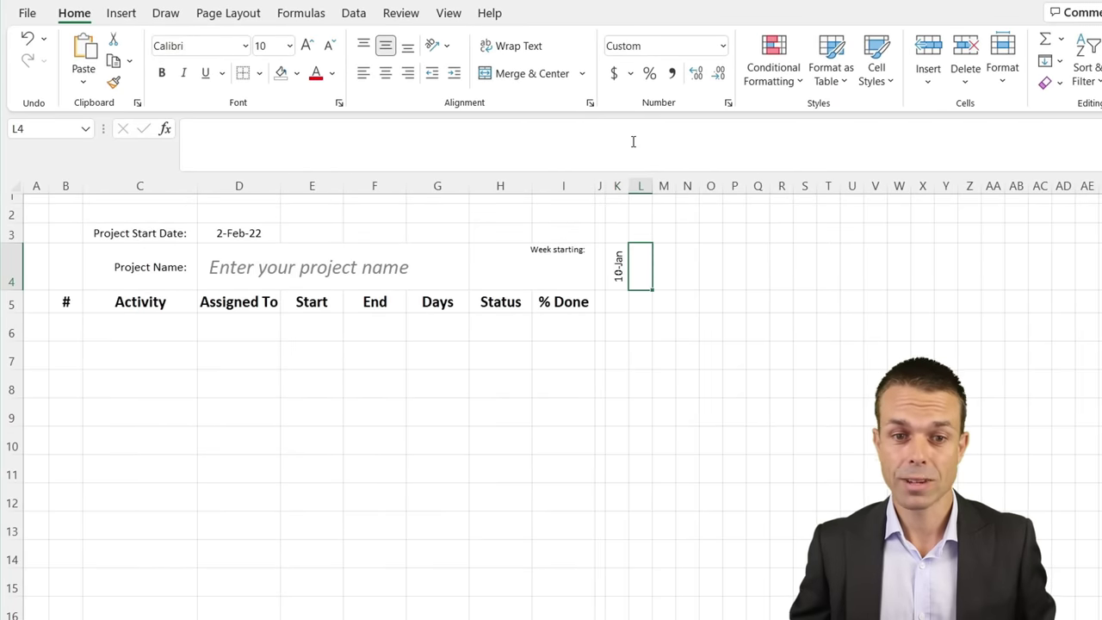
type("=")
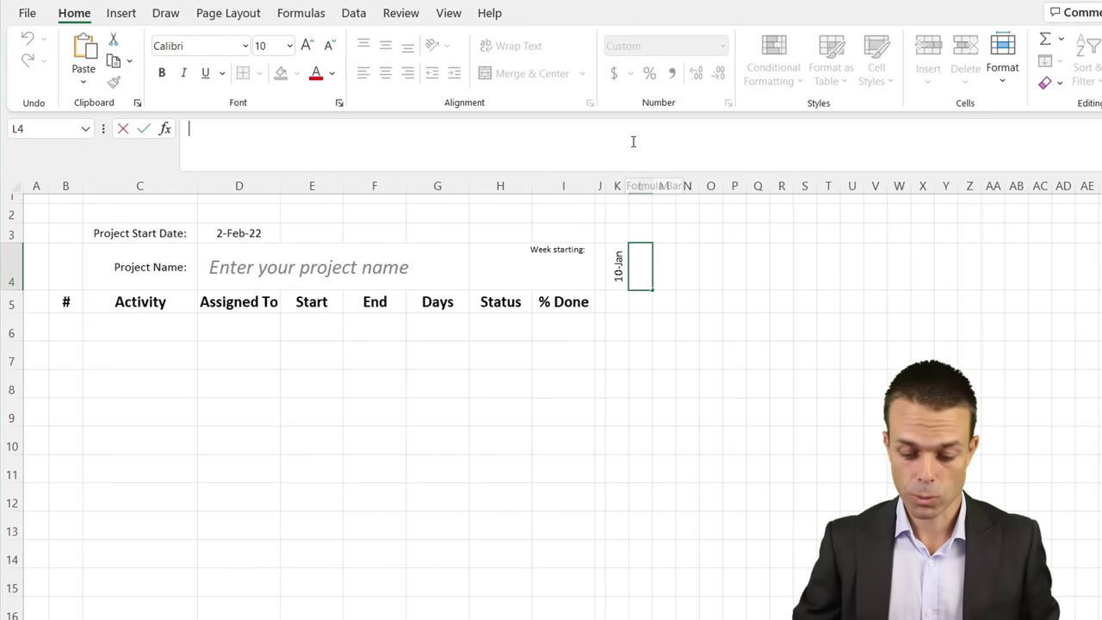
left_click(618, 257)
type("+7")
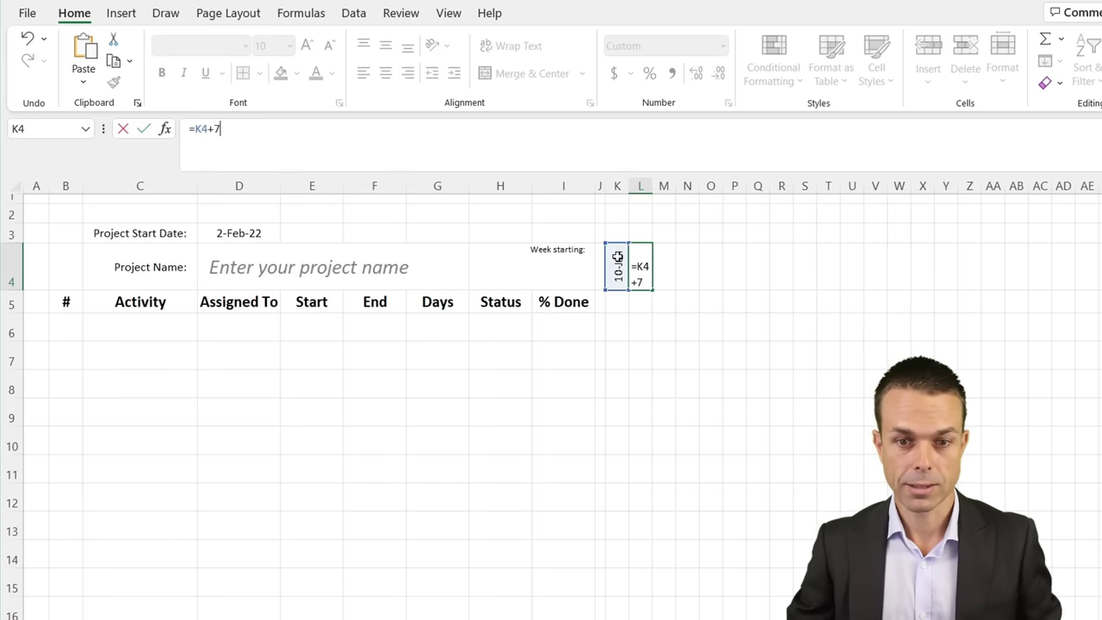
key("Return")
left_click(644, 284)
left_click_drag(653, 292, 1090, 284)
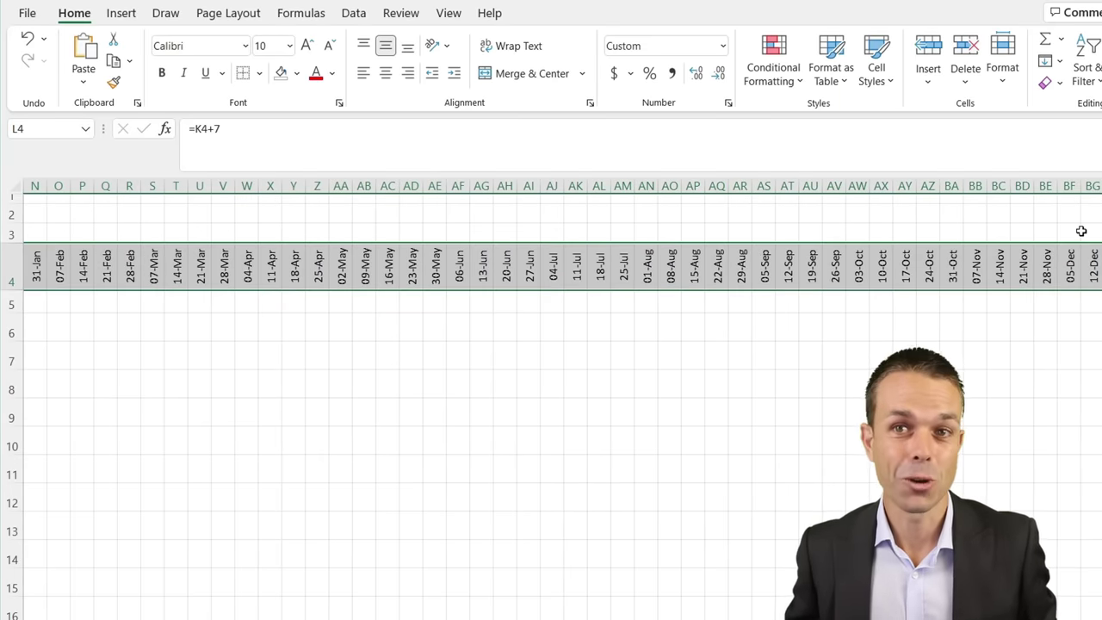
left_click(1082, 231)
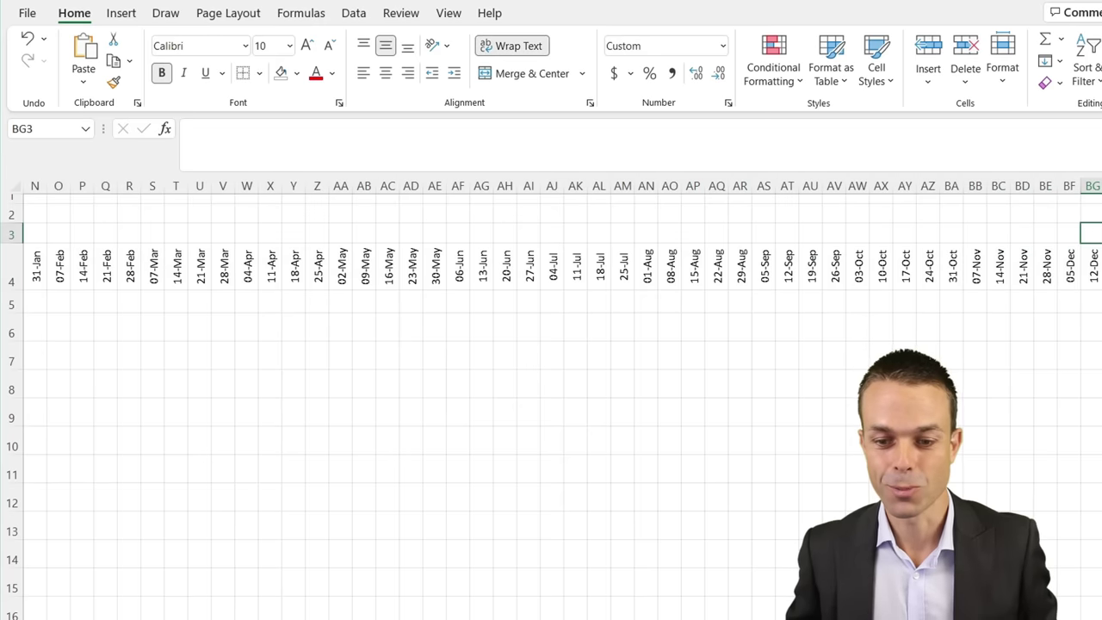
Step: Merge and centre K3:N3, O3:R3 and S3:W3 into month header blocks of four, four and five weeks
scroll(637, 292, "left", 10)
left_click(617, 232)
left_click_drag(616, 232, 691, 232)
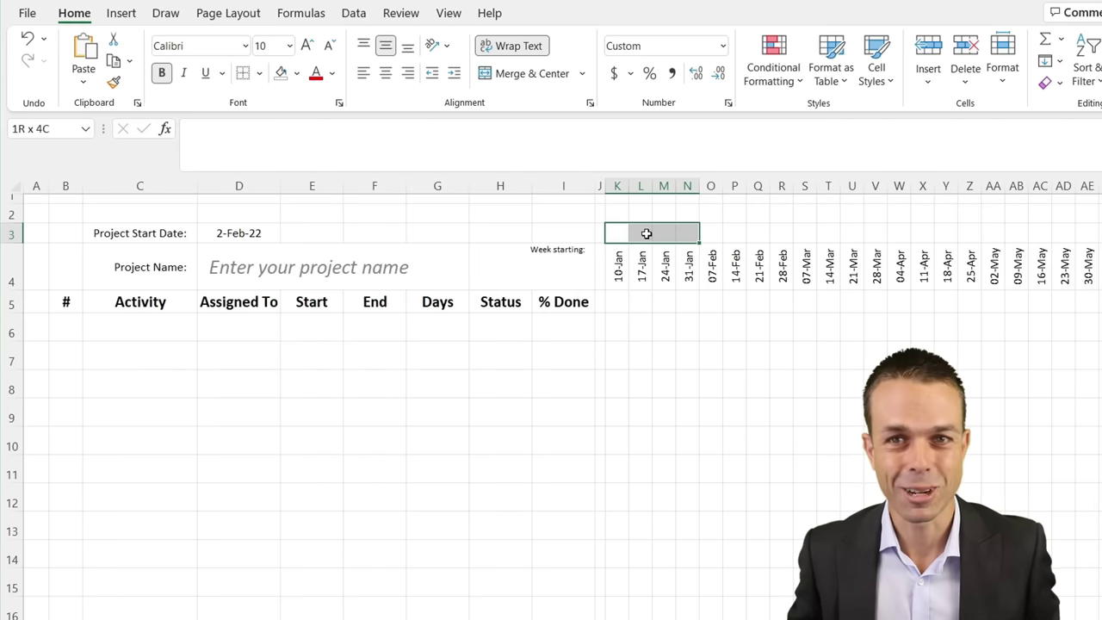
left_click(522, 75)
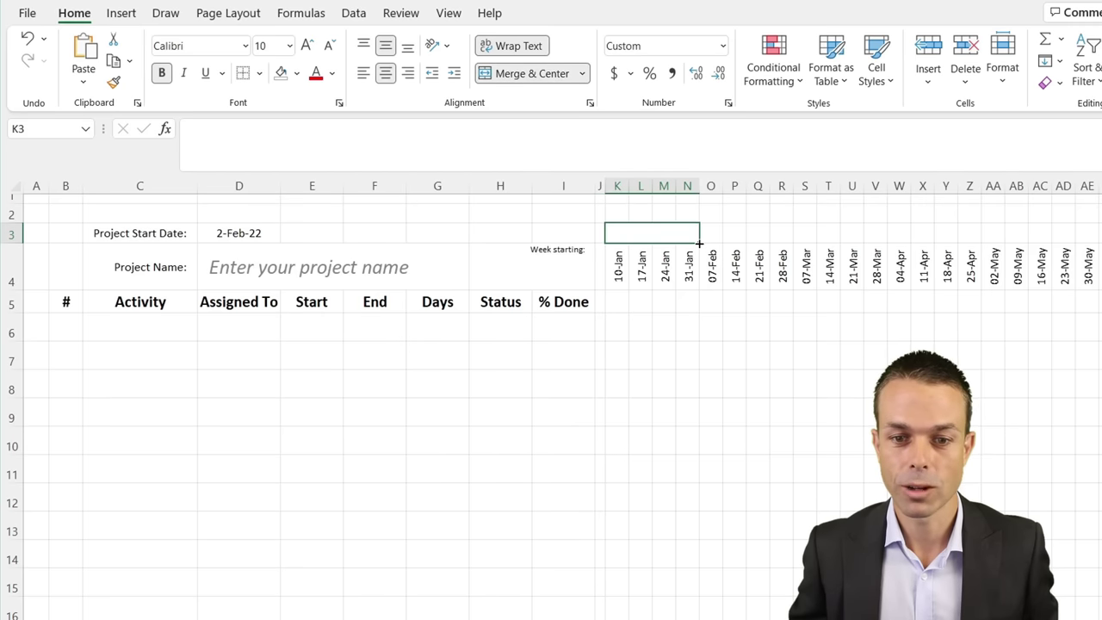
left_click_drag(705, 244, 792, 244)
left_click(772, 229)
Step: Copy the three merged header blocks in K3:W3 and paste them starting at X3
left_click(689, 236)
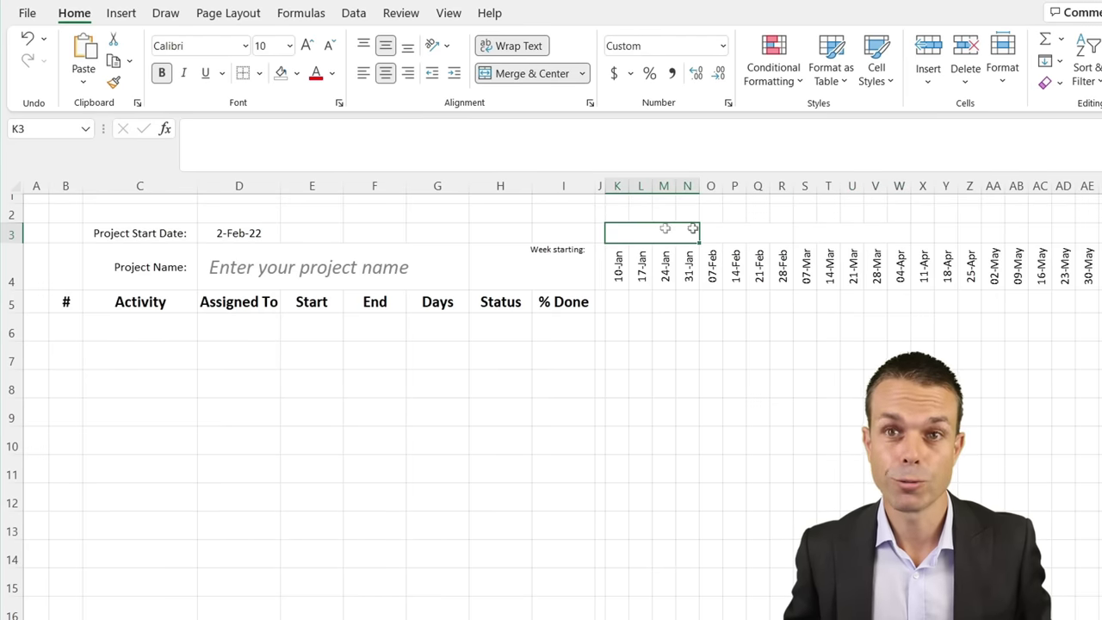
left_click_drag(903, 236, 902, 236)
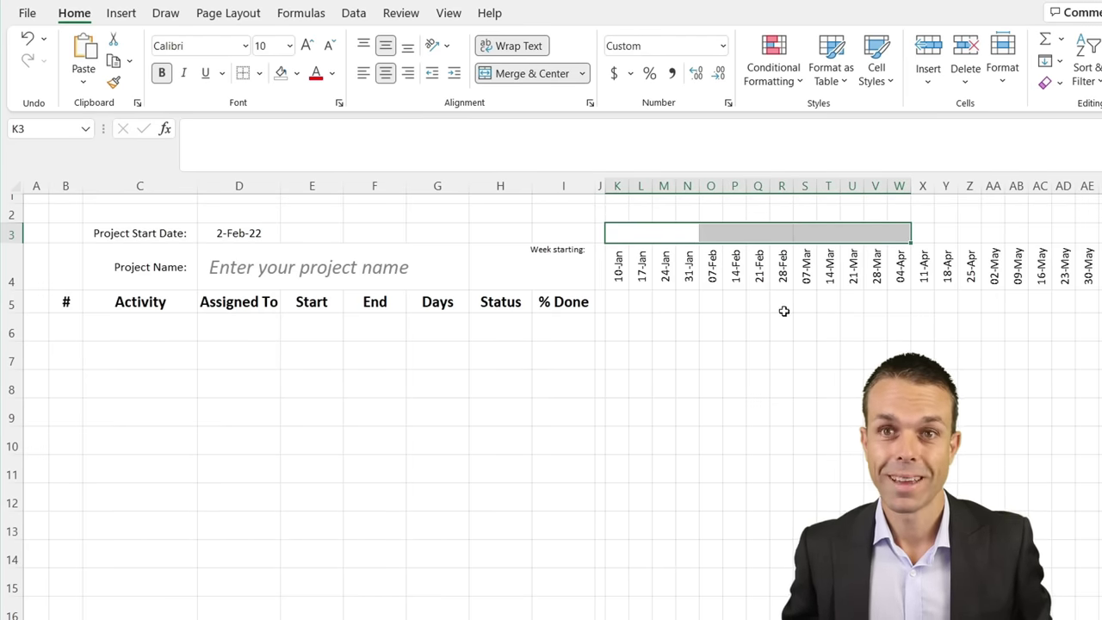
key("ctrl+c")
left_click(919, 234)
key("ctrl+v")
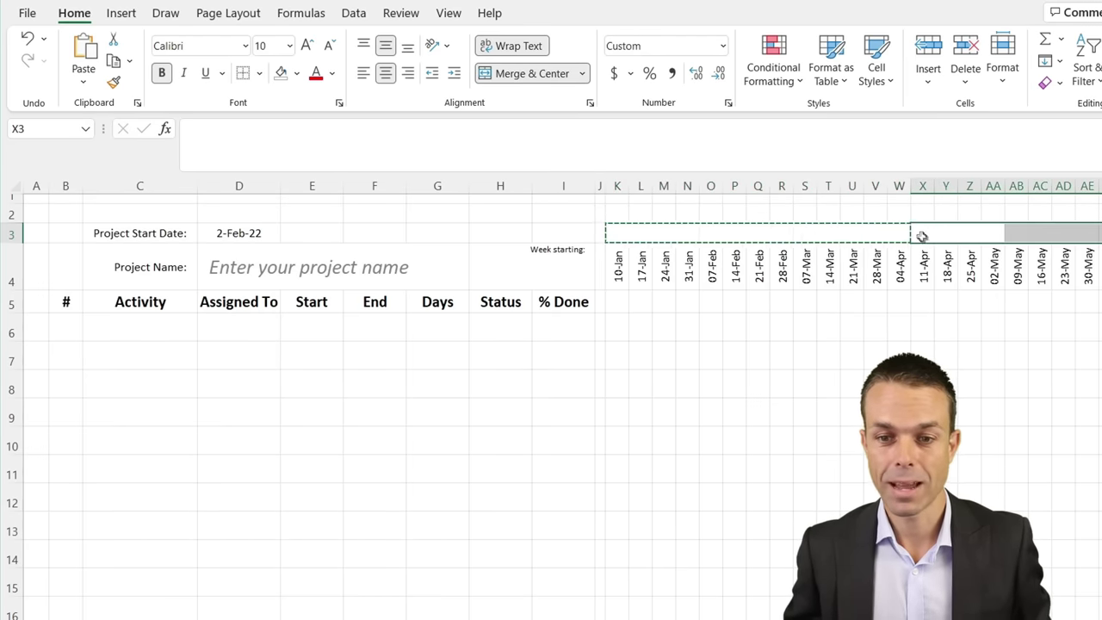
Step: Extend the merged month header pattern along row 3 above the remaining weekly dates through December
scroll(637, 258, "right", 6)
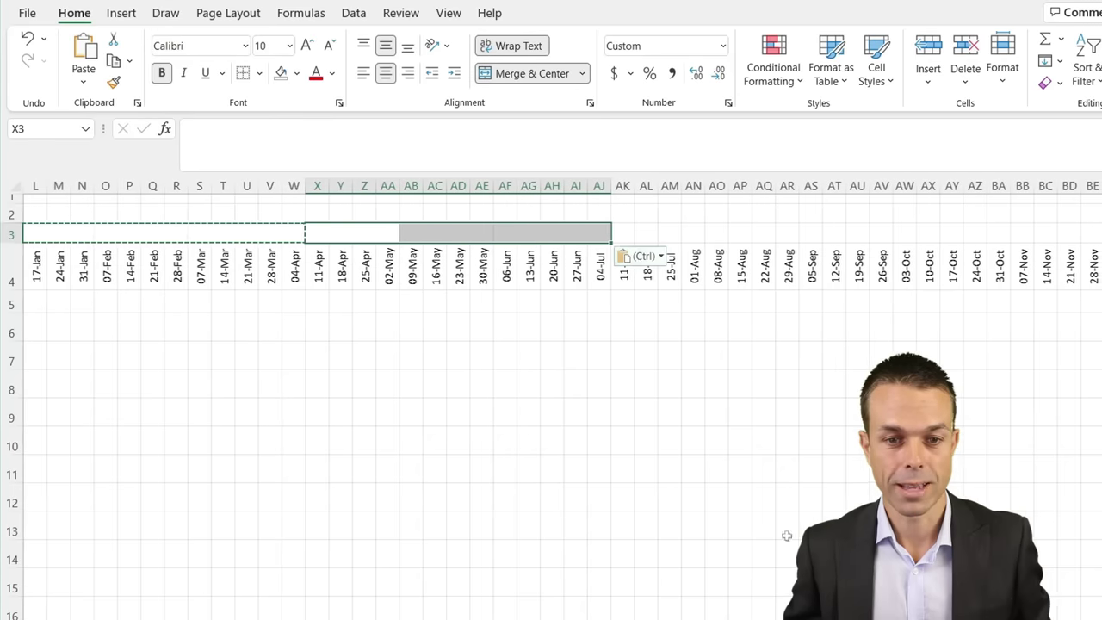
left_click_drag(611, 243, 803, 236)
key("ctrl+Left")
scroll(960, 318, "right", 4)
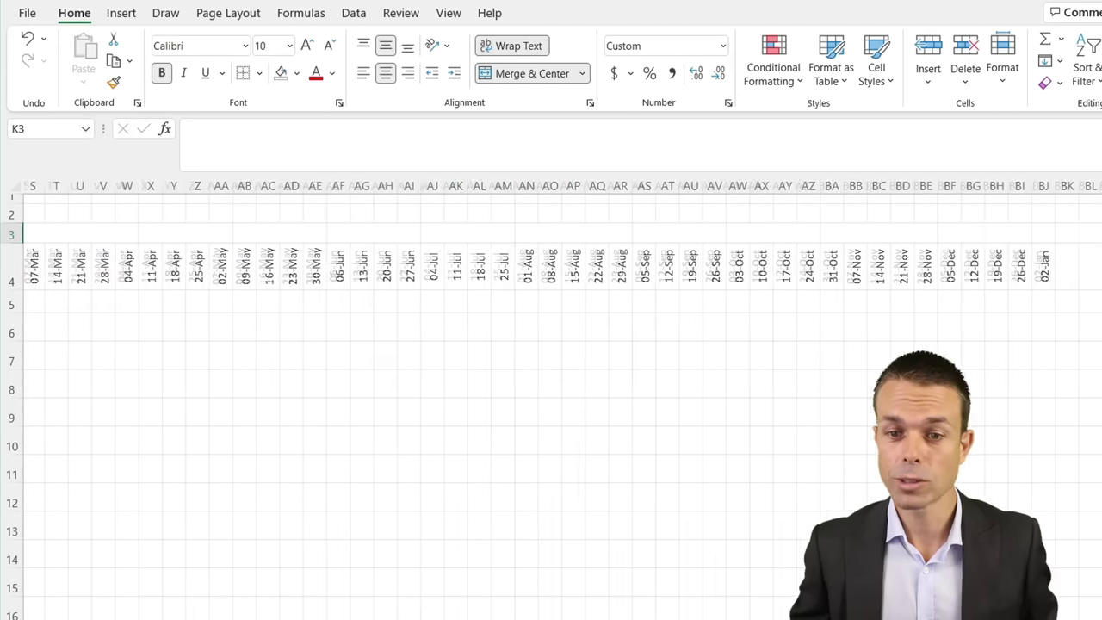
left_click(1007, 238, "shift")
left_click_drag(1009, 239, 984, 210)
left_click(959, 215)
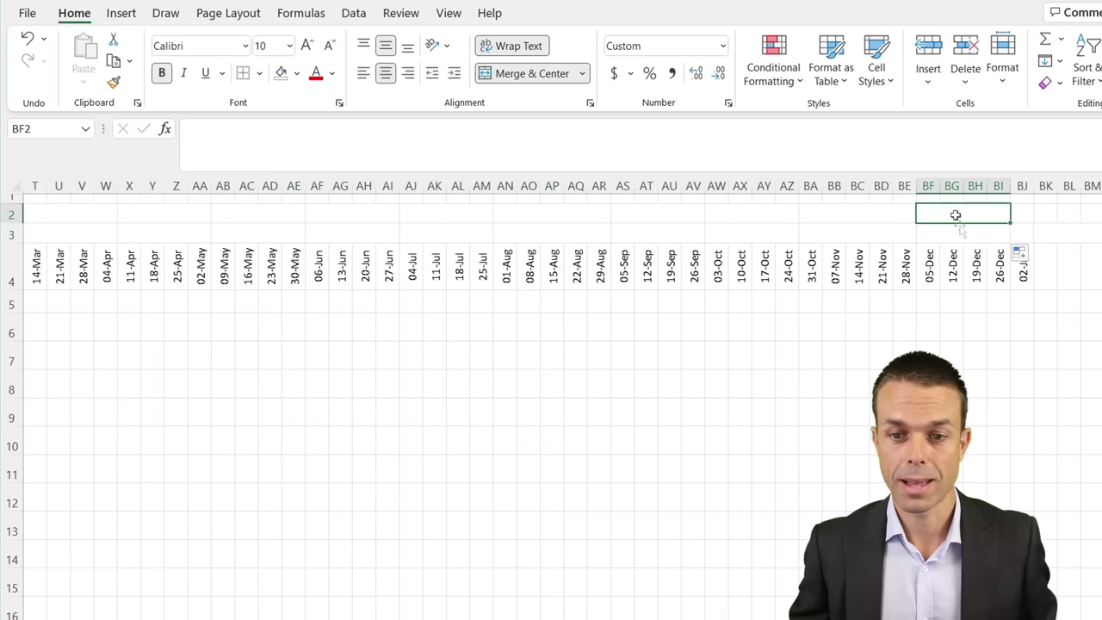
Step: Enter the formula =L4 in the first merged month header, K3
key("ctrl+Left")
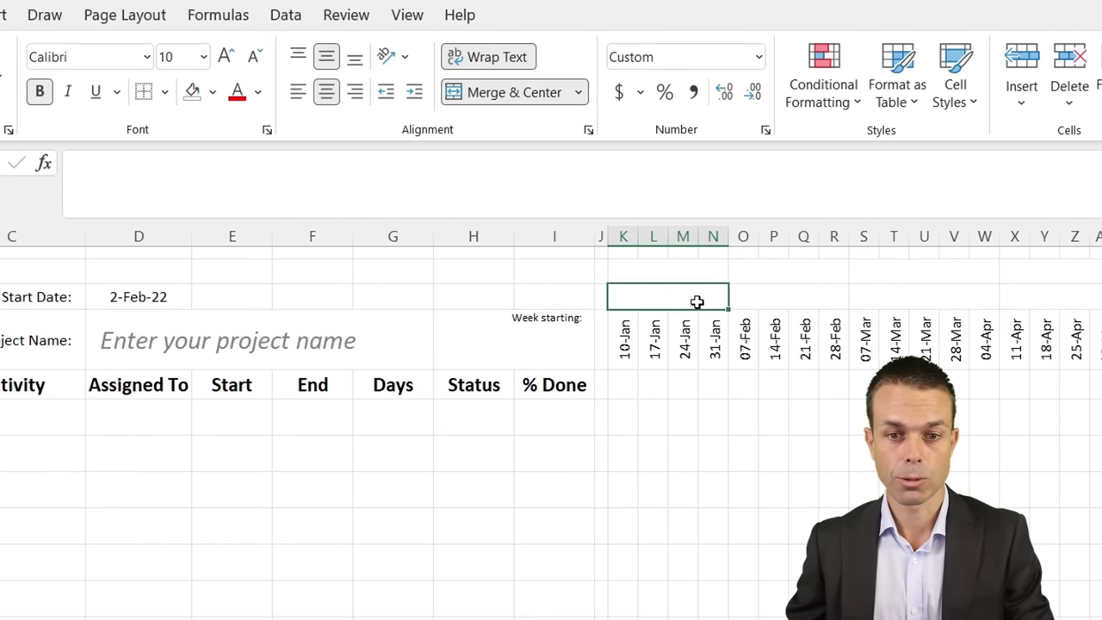
type("=")
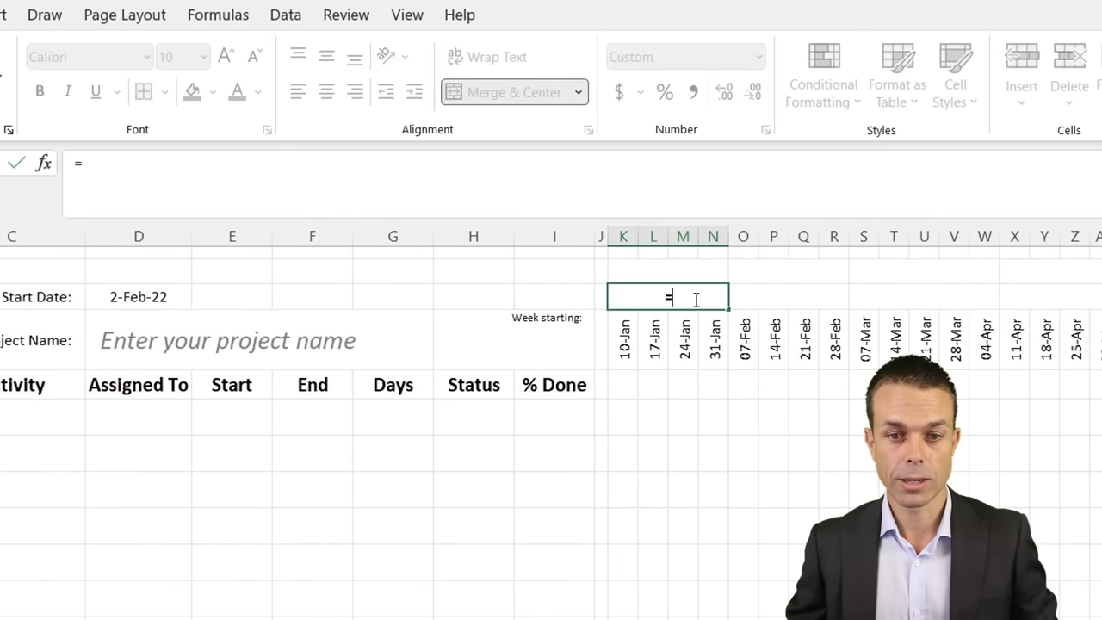
left_click(657, 343)
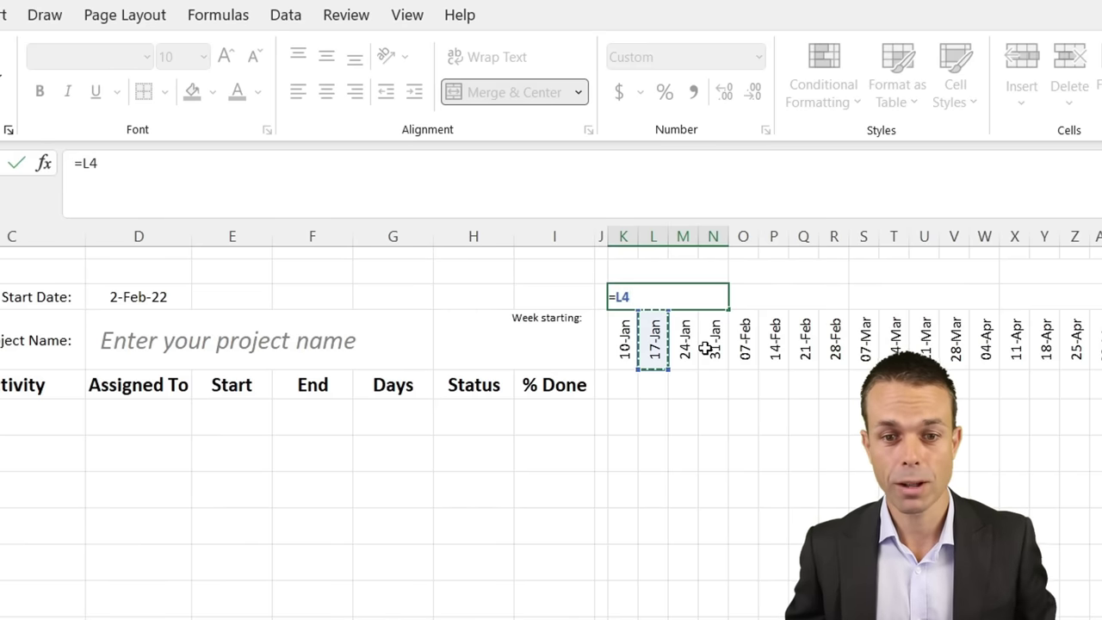
key("Return")
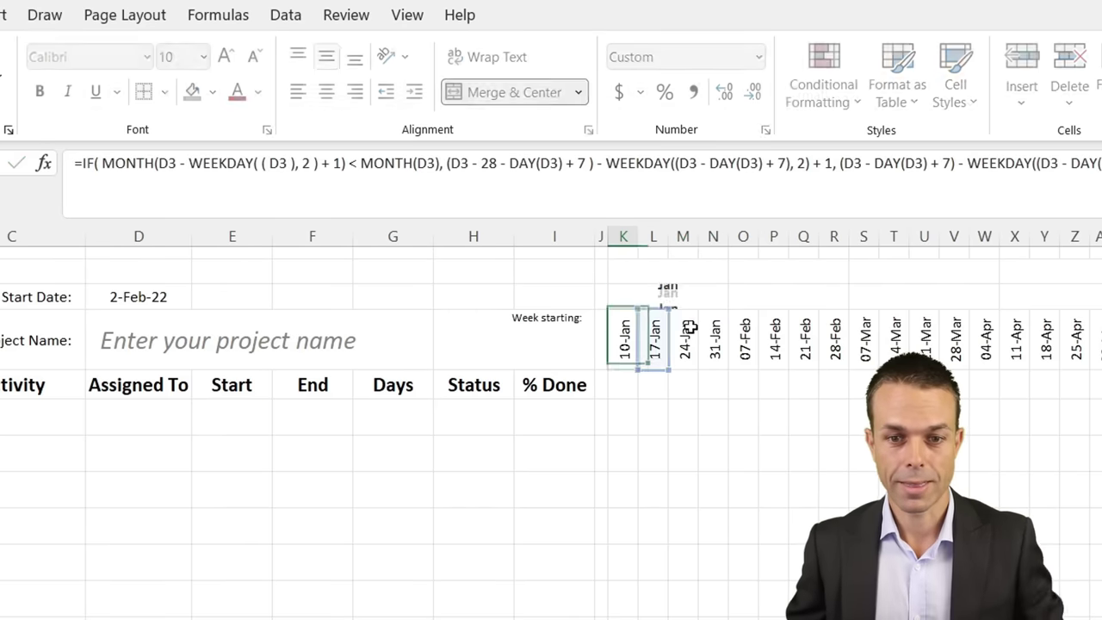
Step: Apply the custom number format mmm to the merged month header K3
right_click(677, 298)
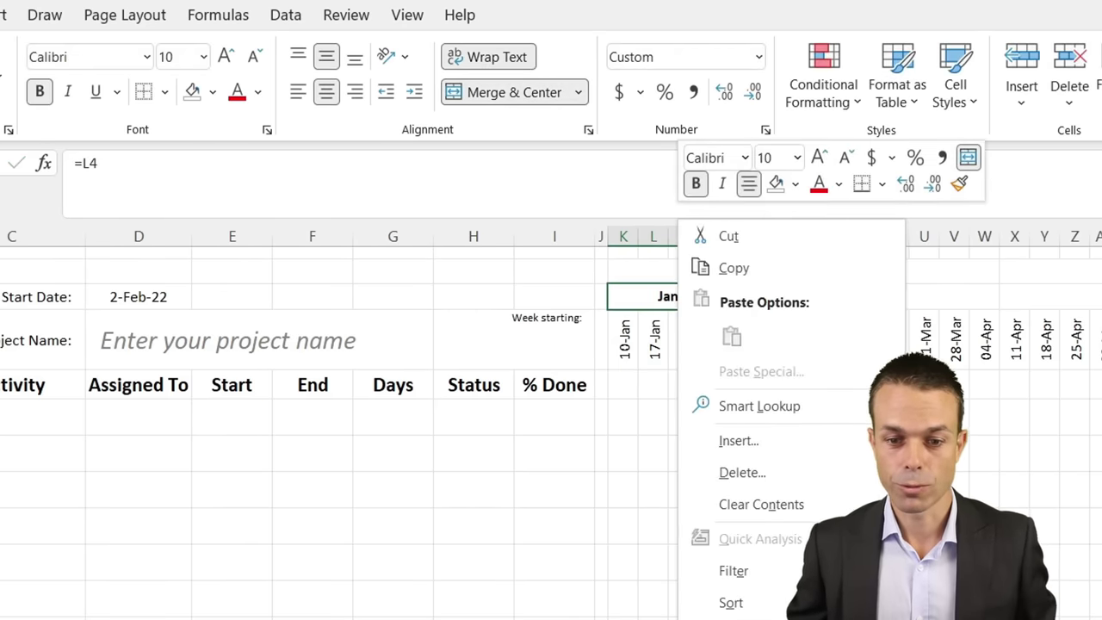
left_click(758, 619)
left_click_drag(721, 315, 245, 243)
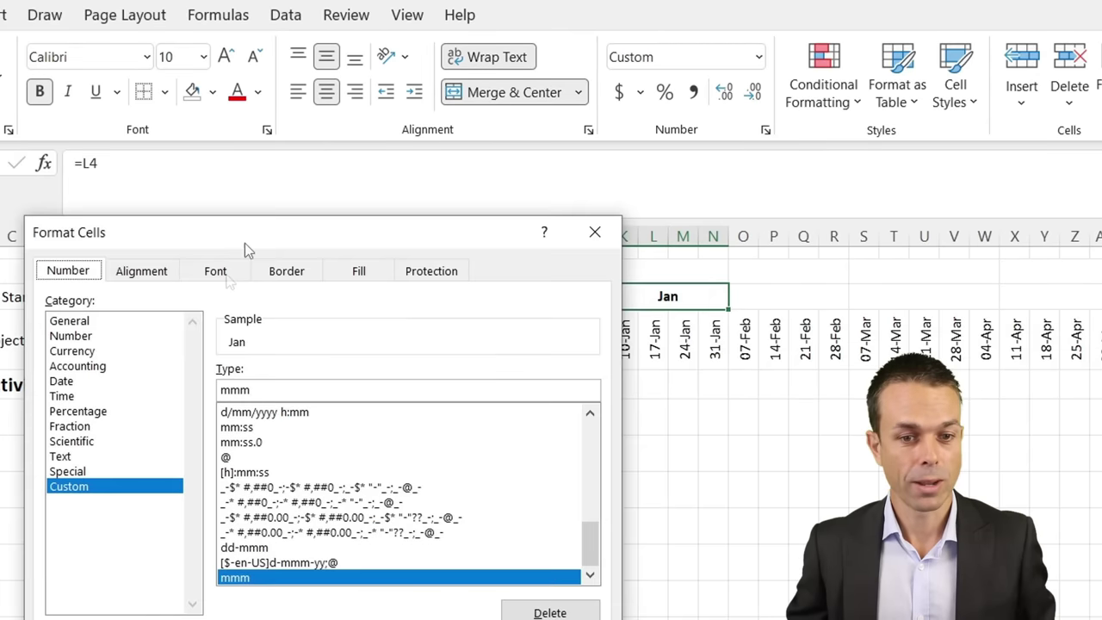
left_click_drag(255, 393, 203, 391)
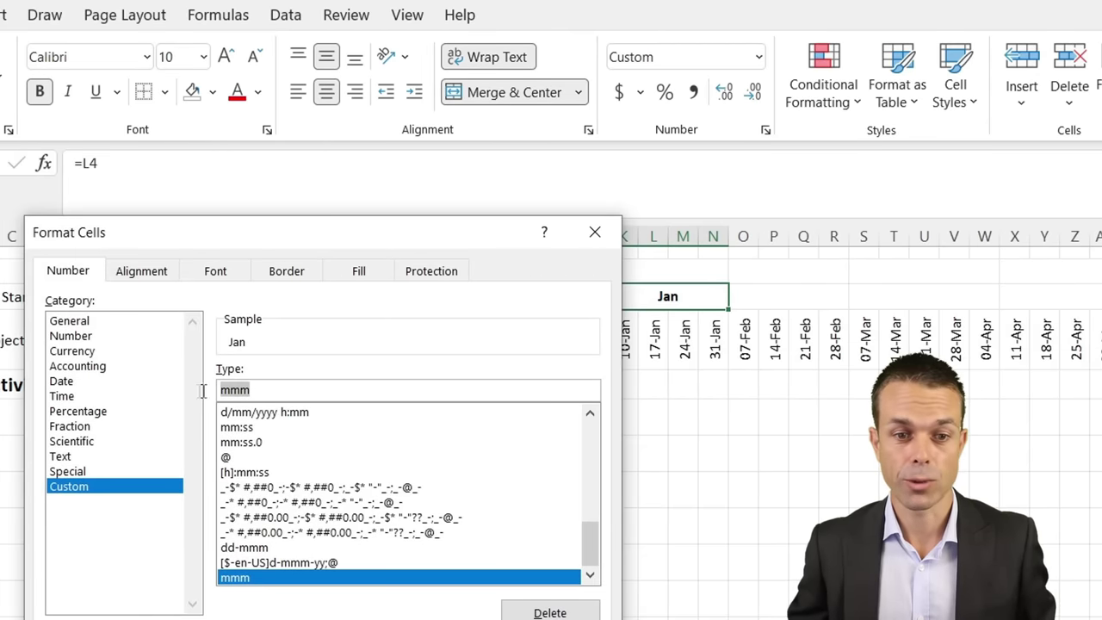
left_click(231, 392)
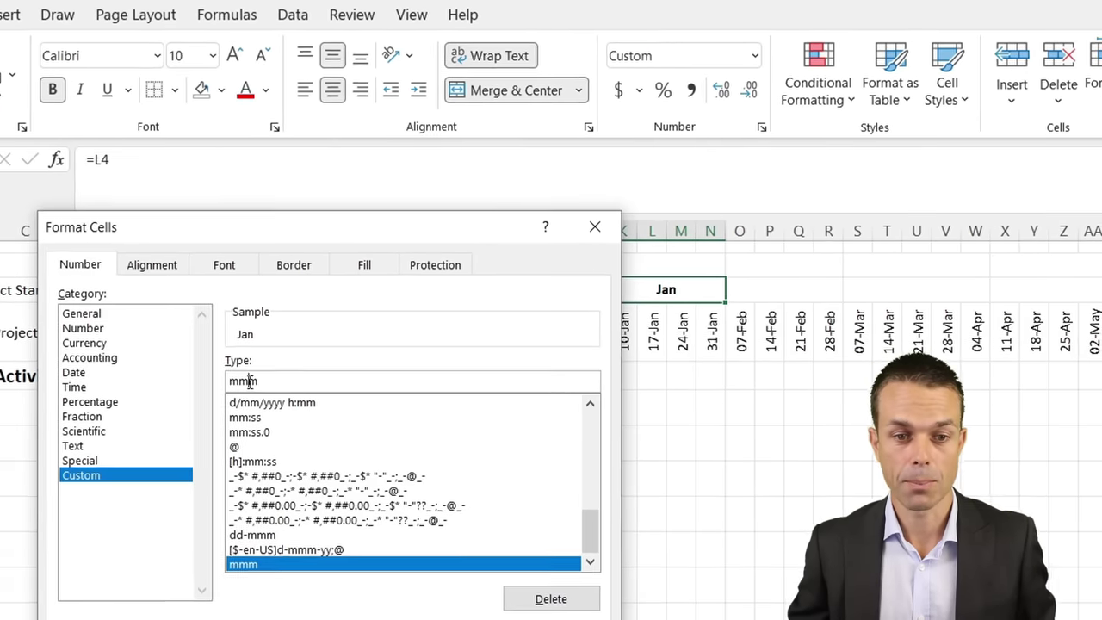
key("Return")
left_click(728, 443)
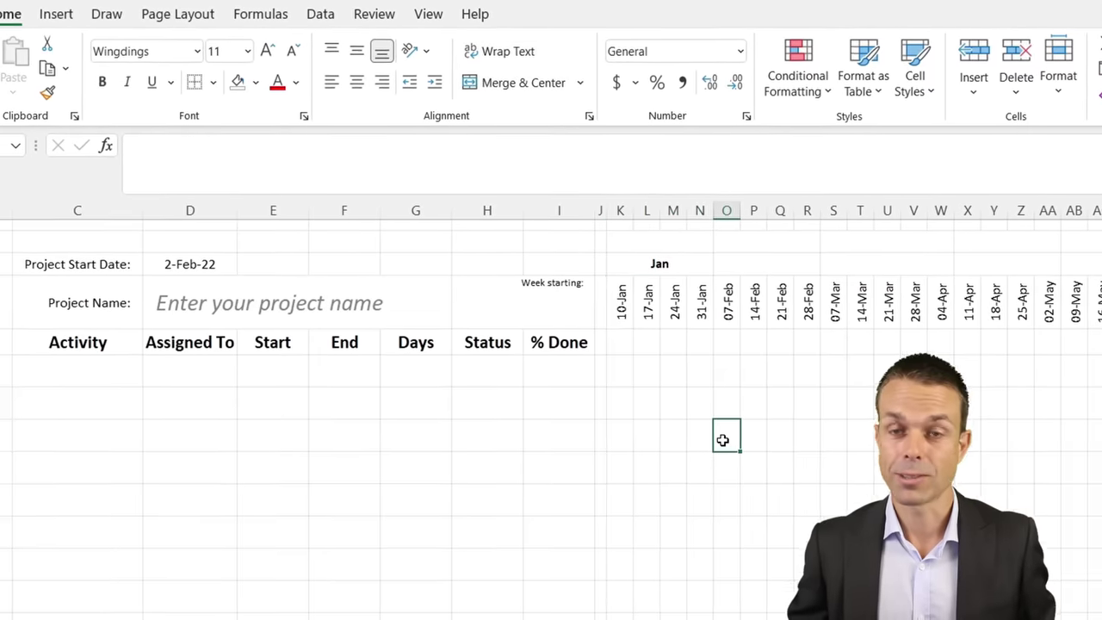
Step: Extend K3's month formula to the remaining merged month headers along row 3, each referring to a weekly date beneath it
left_click(713, 276)
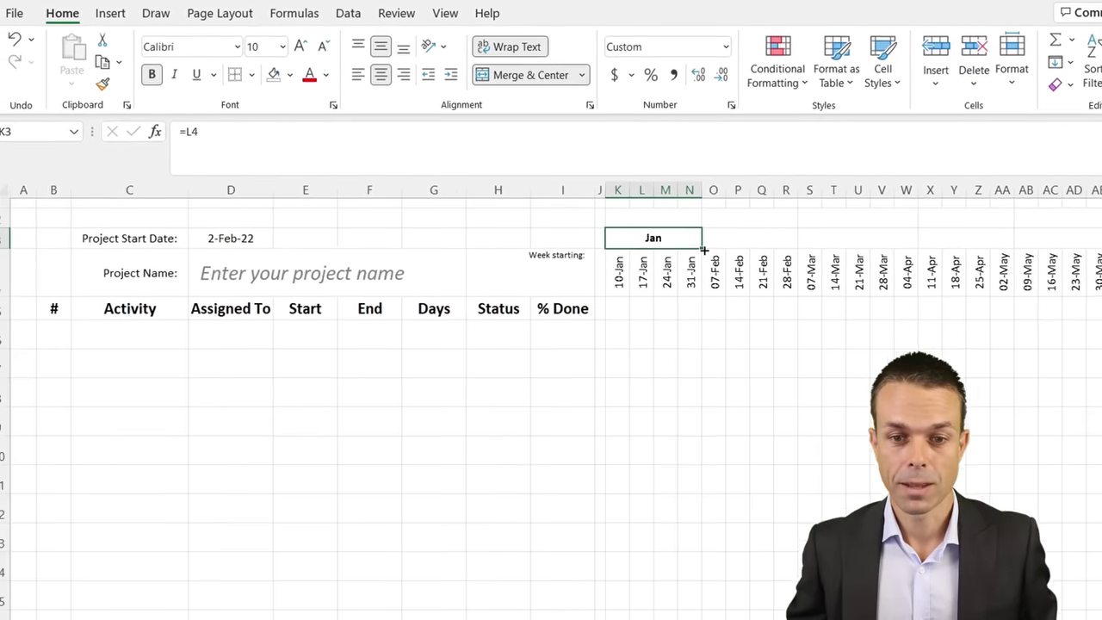
left_click_drag(704, 255, 766, 269)
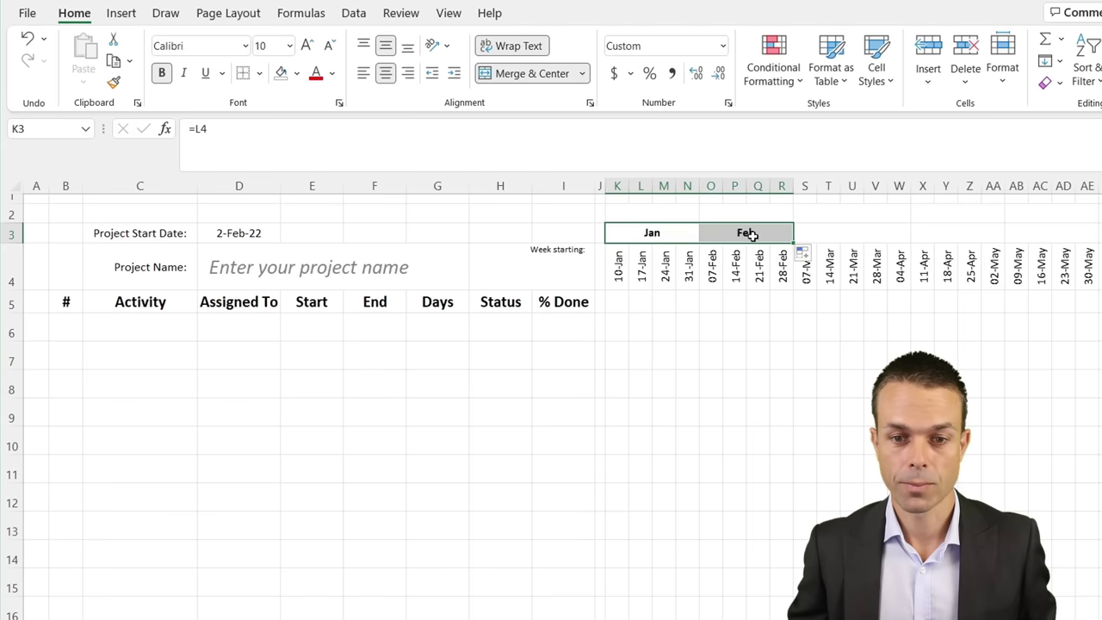
left_click(746, 234)
type("=")
left_click(734, 267)
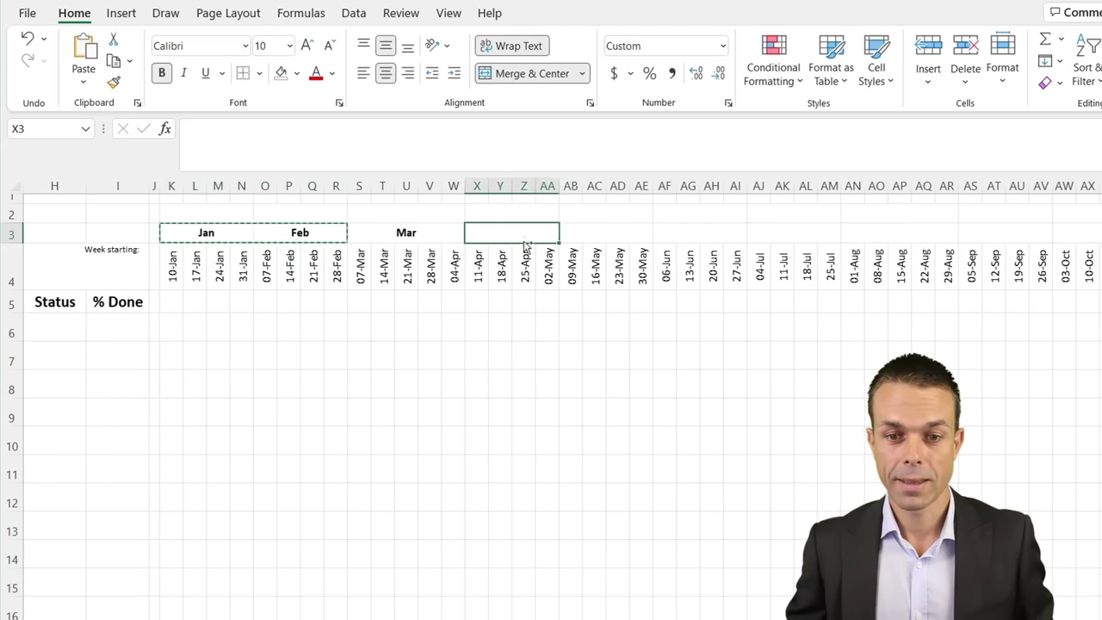
left_click_drag(738, 242, 834, 241)
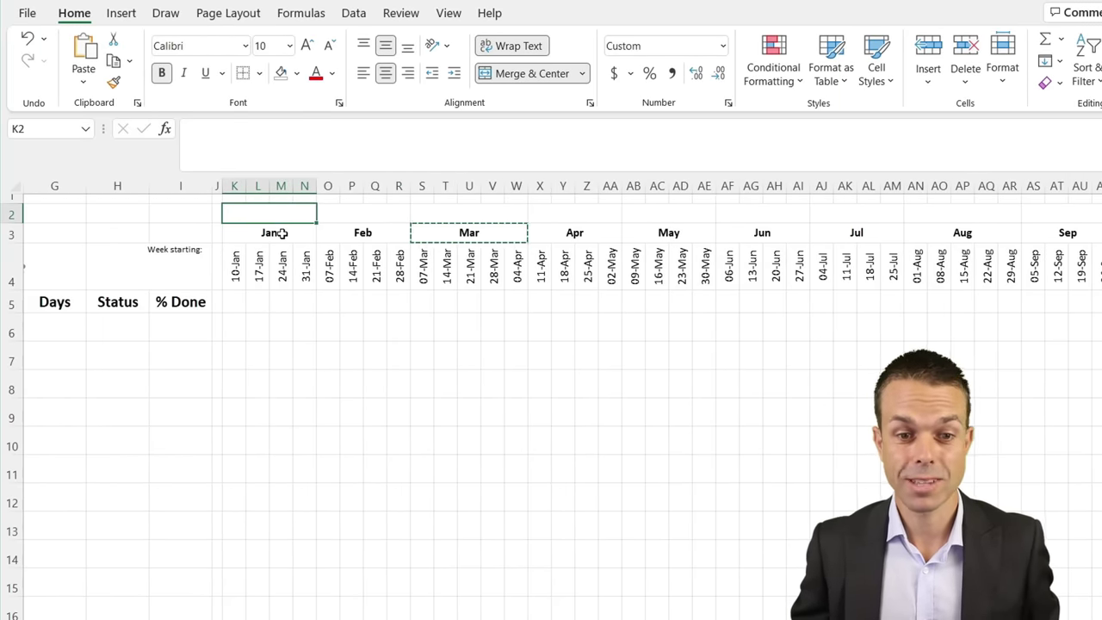
Step: Enter the formula =L4 in the merged year header cell K2
type("=")
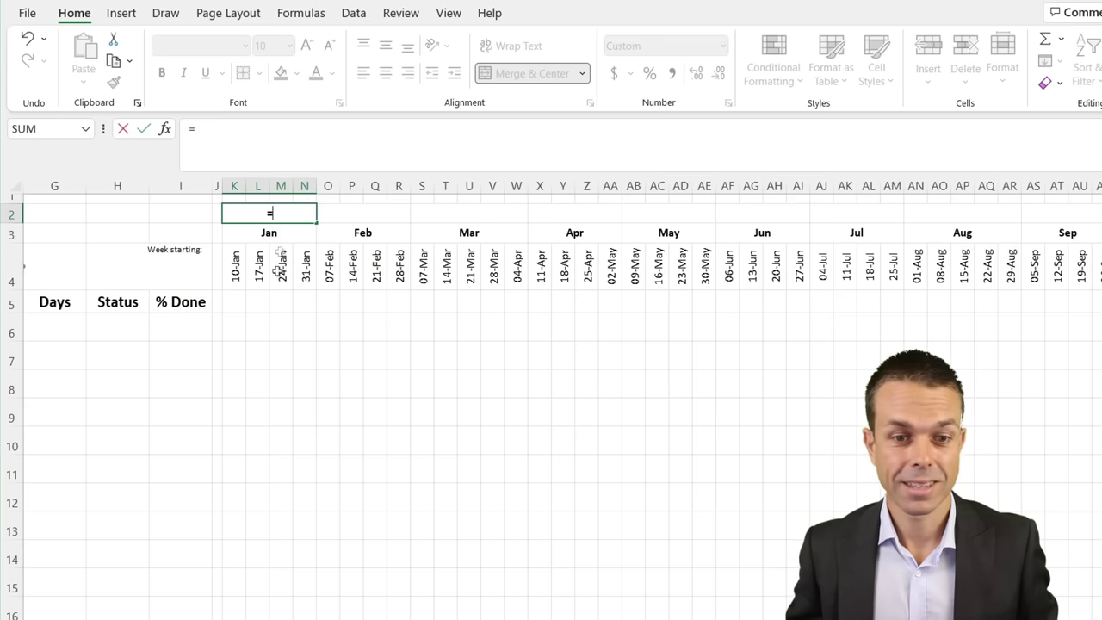
left_click(253, 274)
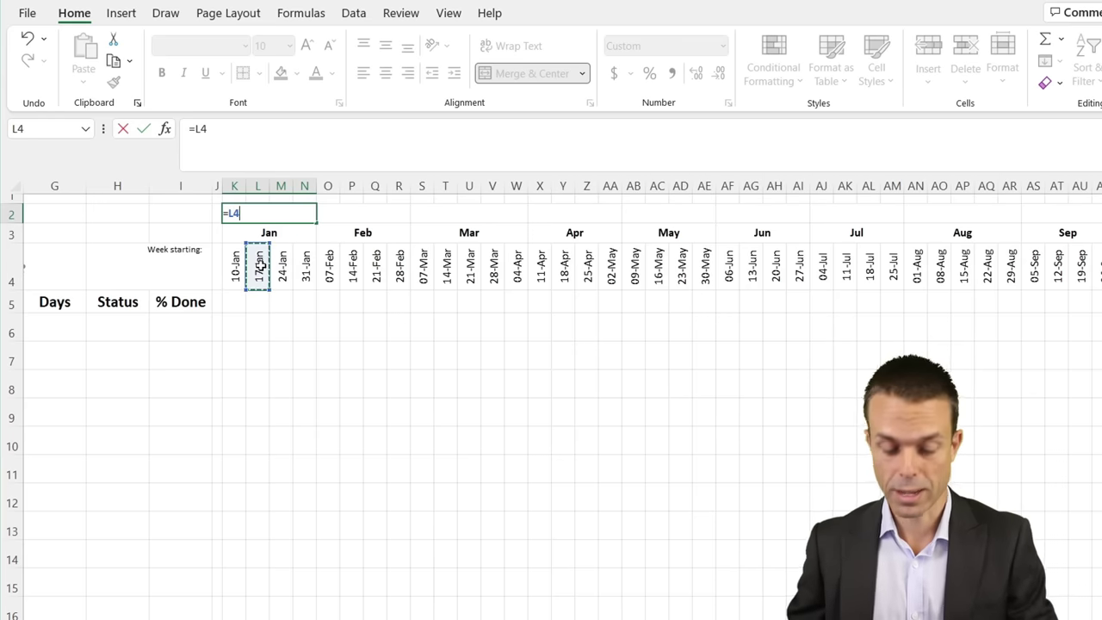
key("Return")
Step: Apply the custom number format yyyy to the merged year header K2
left_click(292, 215)
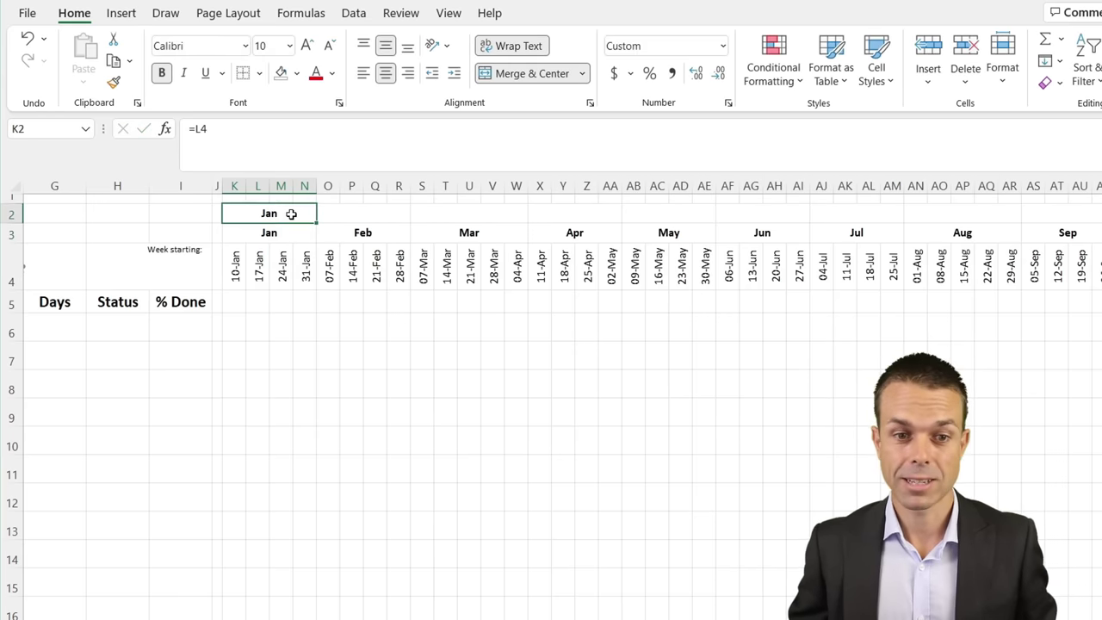
right_click(291, 214)
left_click(371, 574)
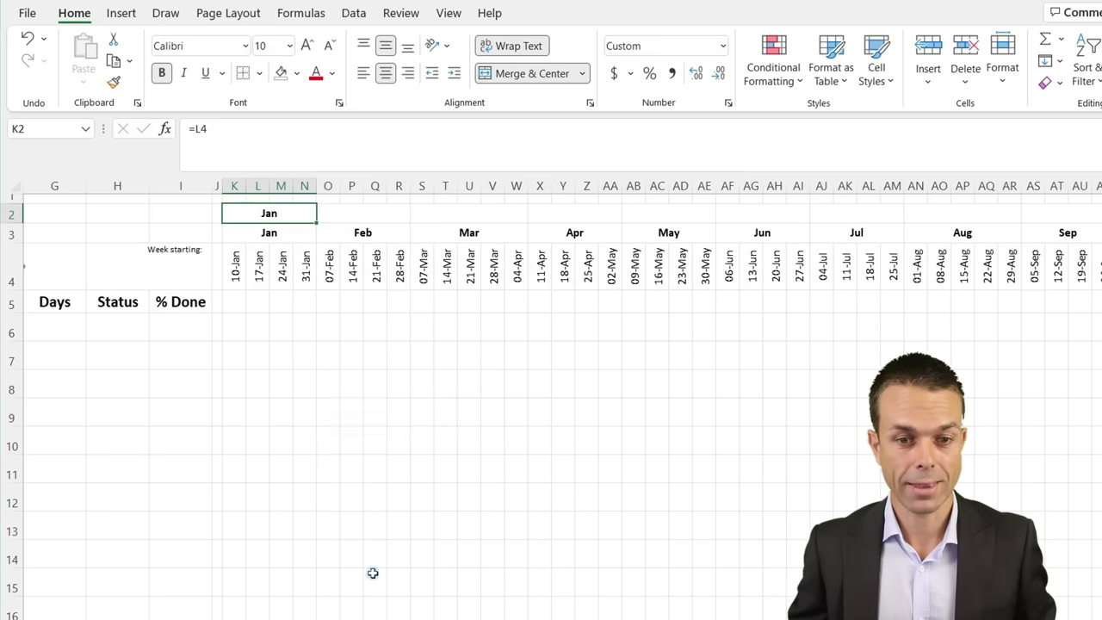
left_click_drag(320, 367, 254, 364)
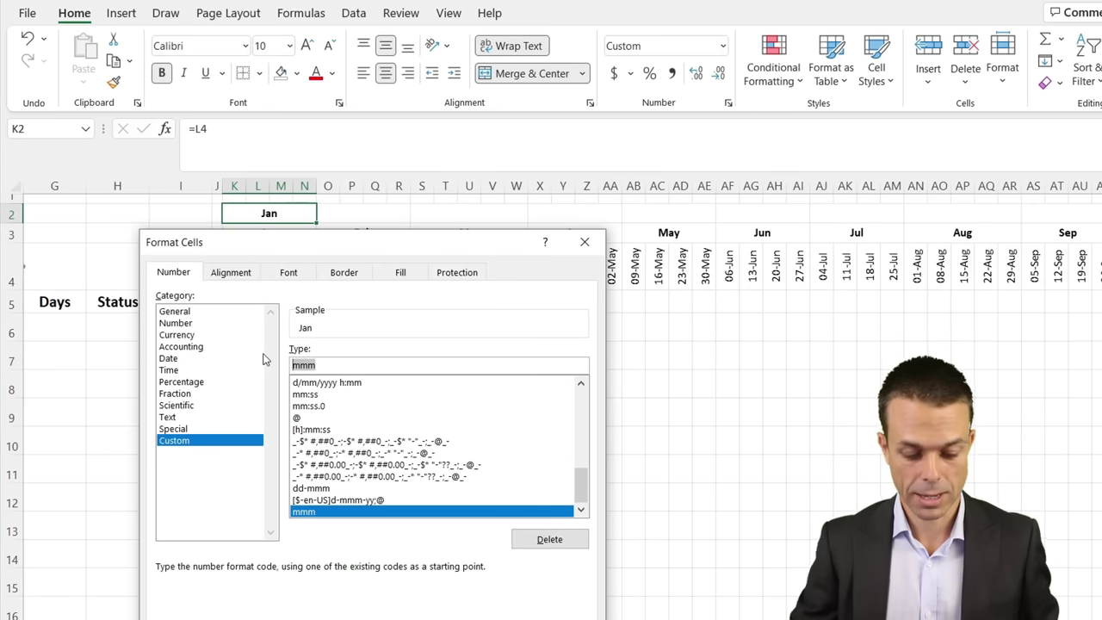
type("y")
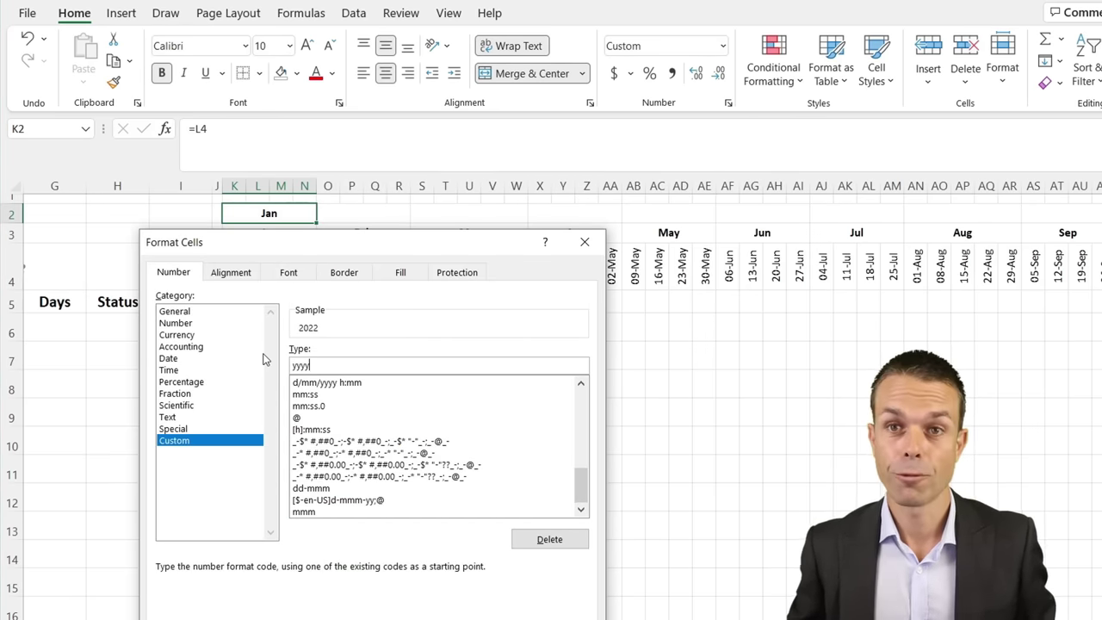
type("yyy")
key("Return")
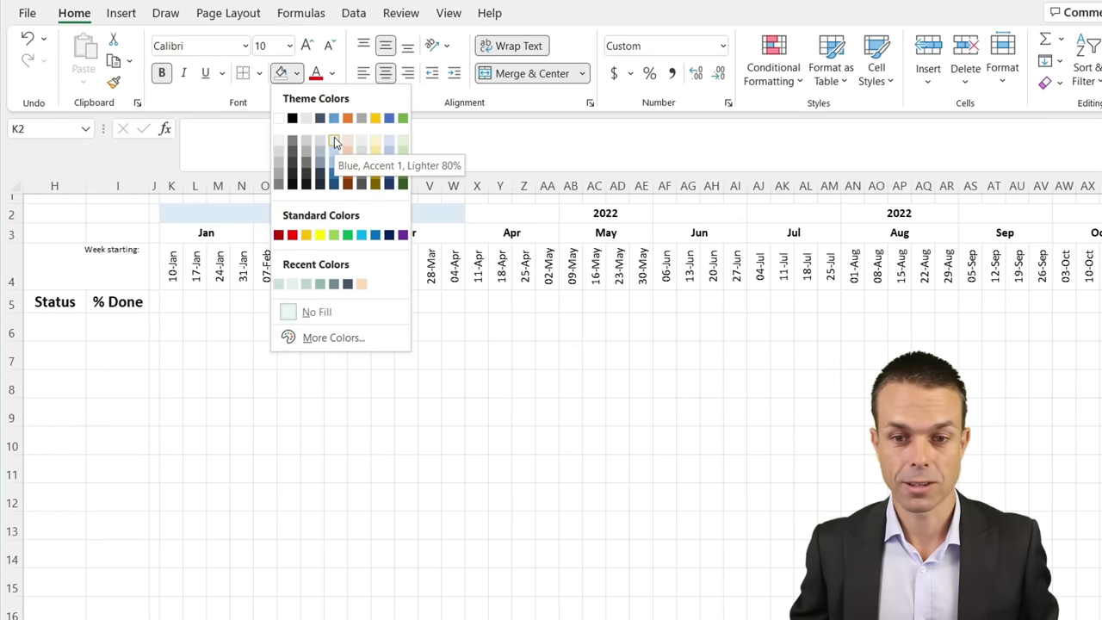
Step: Fill alternate year header blocks in row 2 with light grey
left_click(336, 133)
left_click_drag(745, 213, 1054, 213)
left_click_drag(359, 213, 197, 209)
left_click(296, 73)
left_click(278, 153)
left_click_drag(750, 215, 1057, 213)
key("F4")
scroll(1057, 214, "right", 2)
left_click(849, 492)
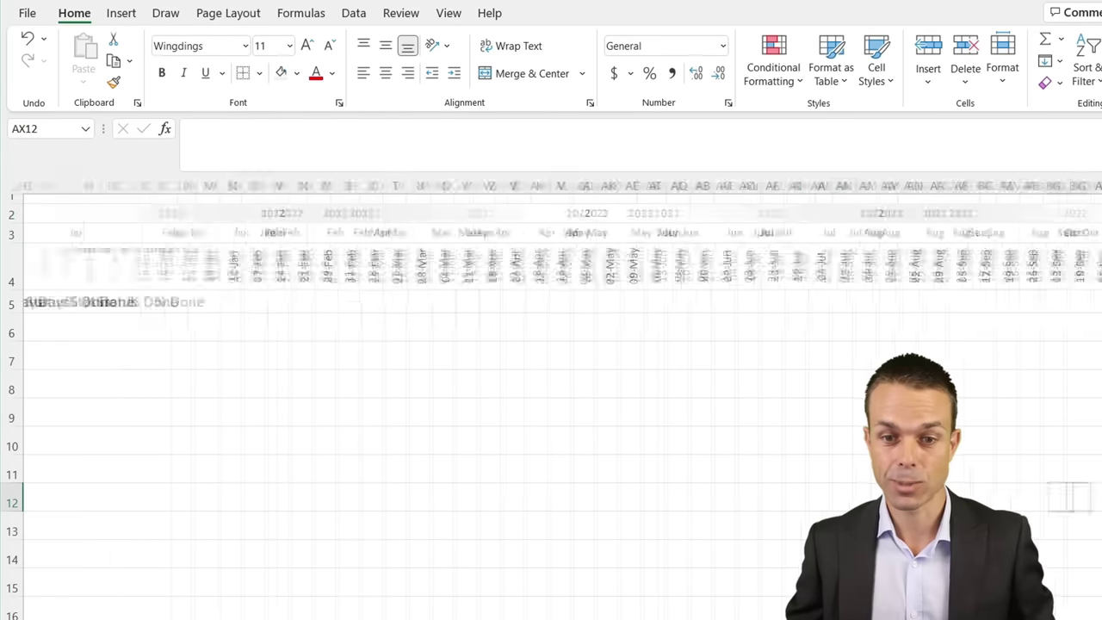
Step: Fill every second month header in row 3, starting with Feb, with light green
key("F4")
key("Right")
key("Right")
key("F4")
key("Right")
key("Right")
left_click(296, 73)
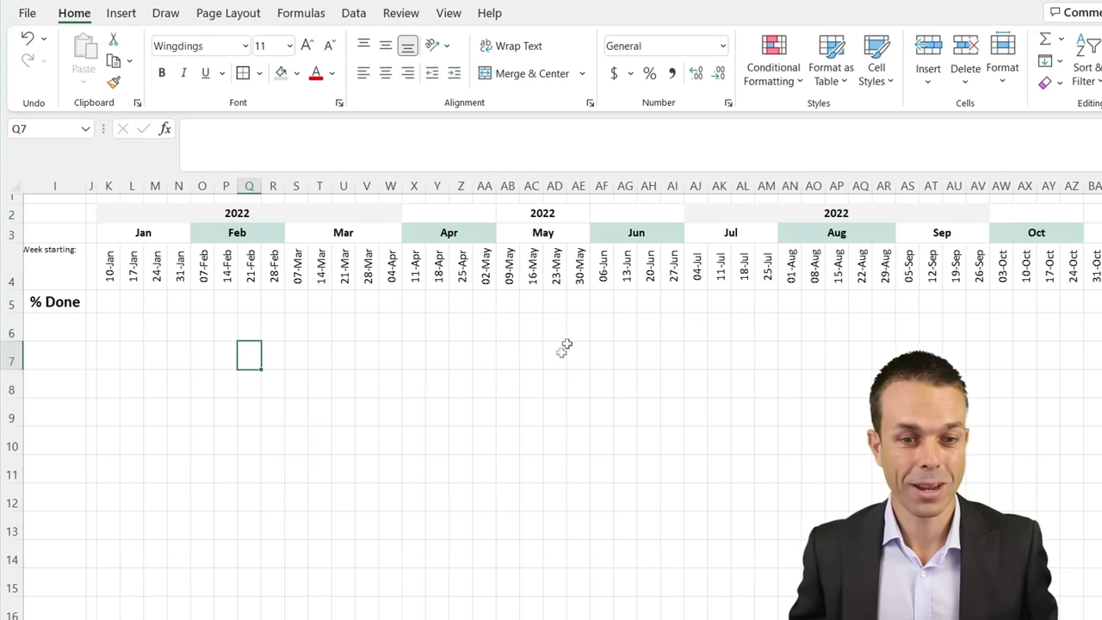
Step: Hide the worksheet's gridlines
left_click(449, 13)
left_click(454, 74)
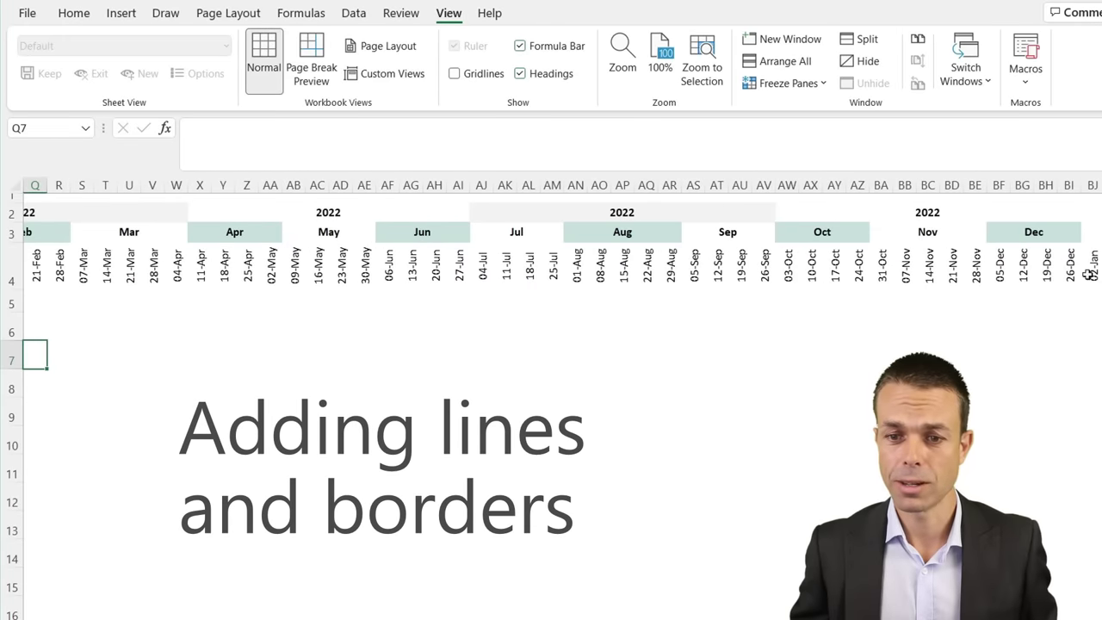
Step: Add light grey borders to the calendar header range K2:BI4
left_click(1076, 274)
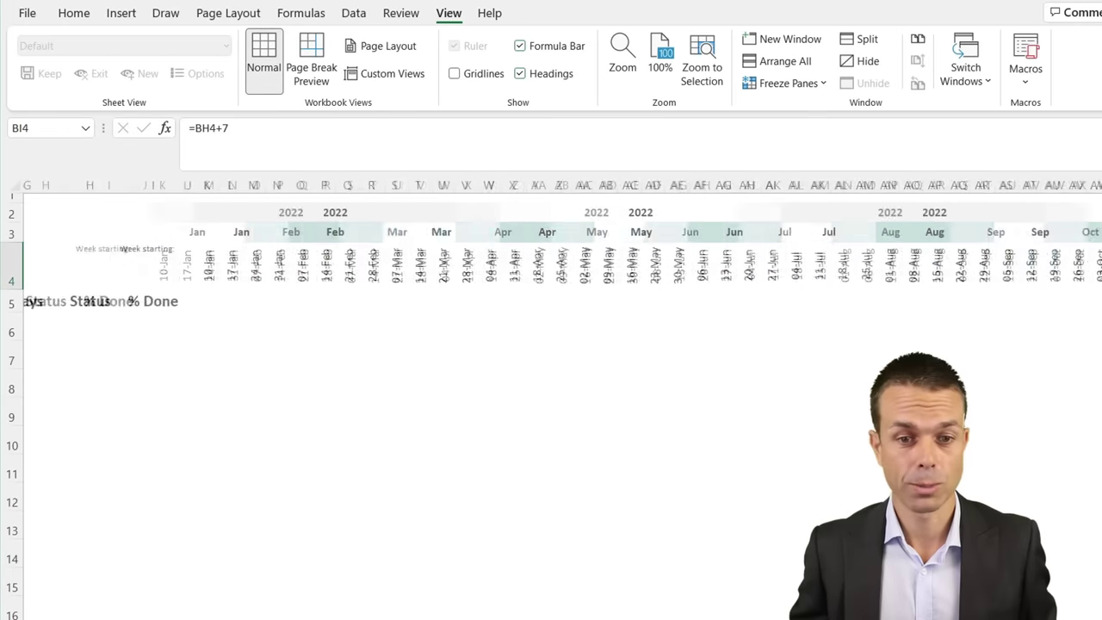
left_click_drag(437, 213, 1098, 284)
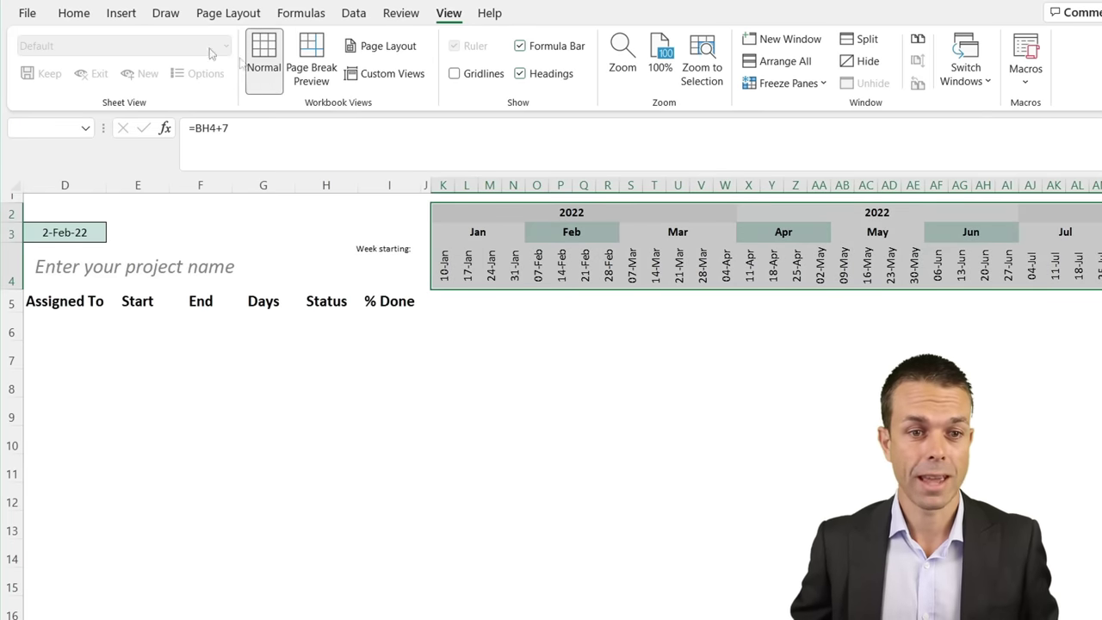
left_click(74, 12)
left_click(259, 73)
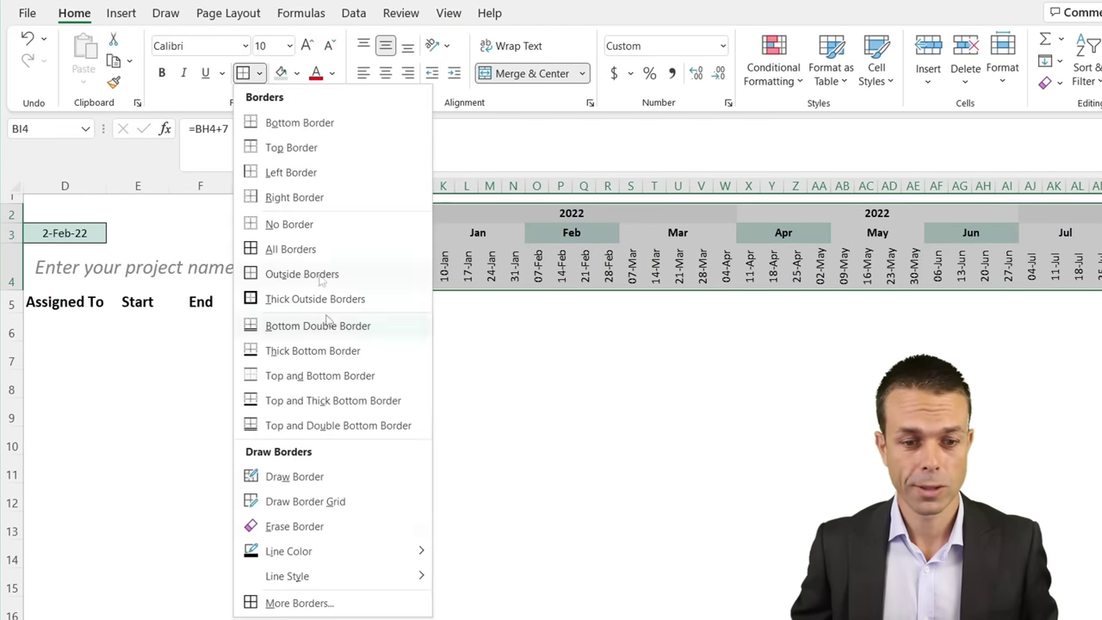
left_click(347, 602)
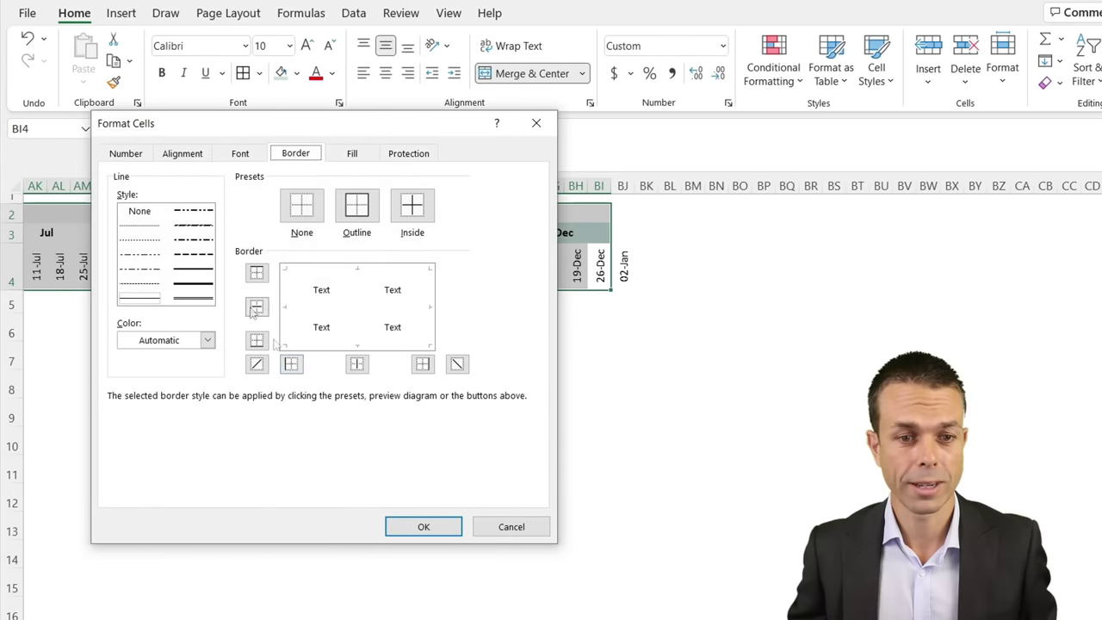
left_click(181, 342)
left_click(123, 460)
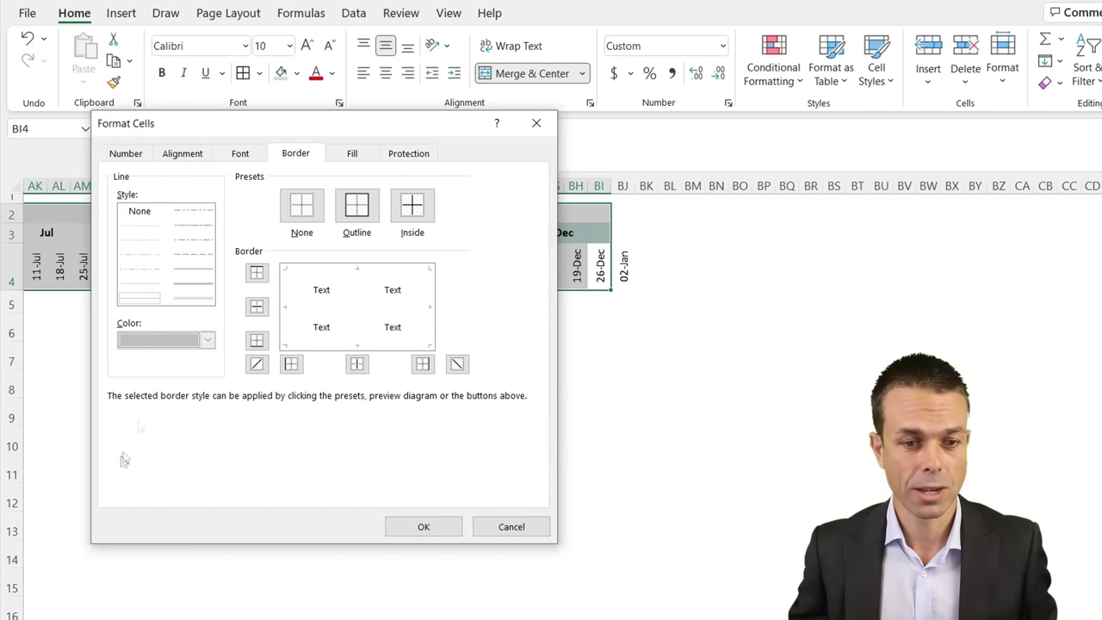
left_click(316, 320)
left_click(313, 325)
left_click(312, 310)
left_click(423, 526)
left_click(433, 497)
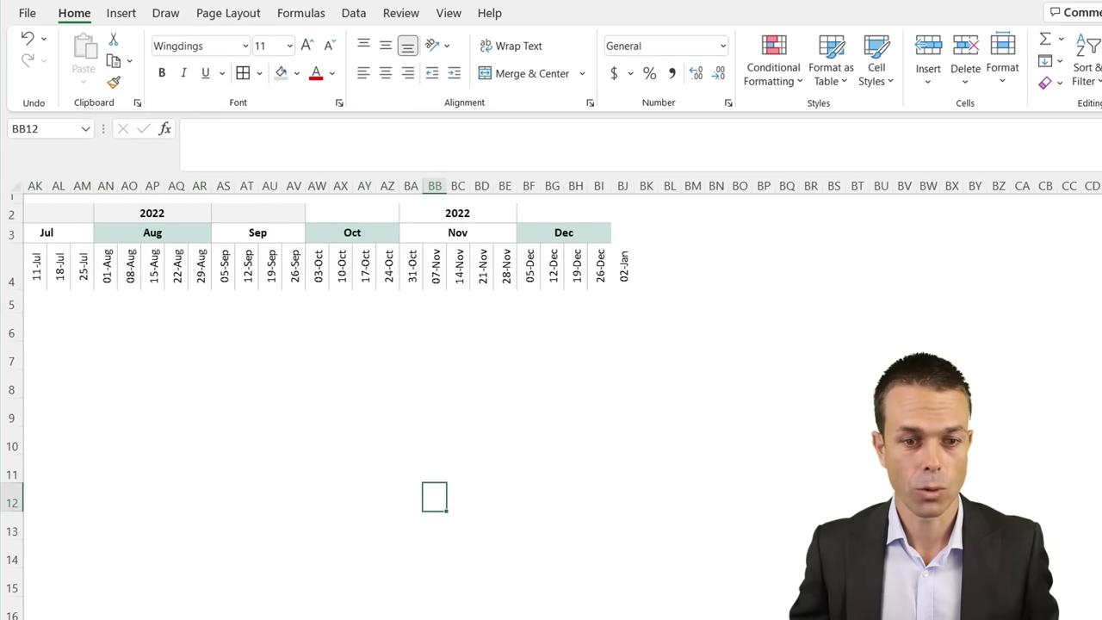
Step: Add light grey horizontal borders to the task table rows from row 6 down, across columns B to I
scroll(760, 497, "left", 10)
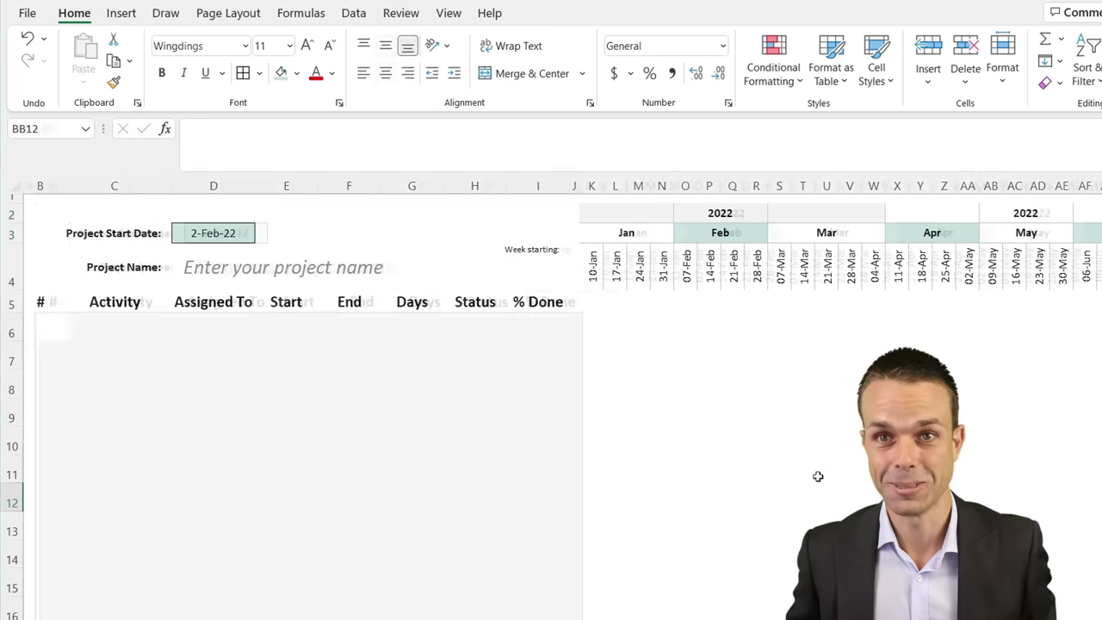
left_click(259, 73)
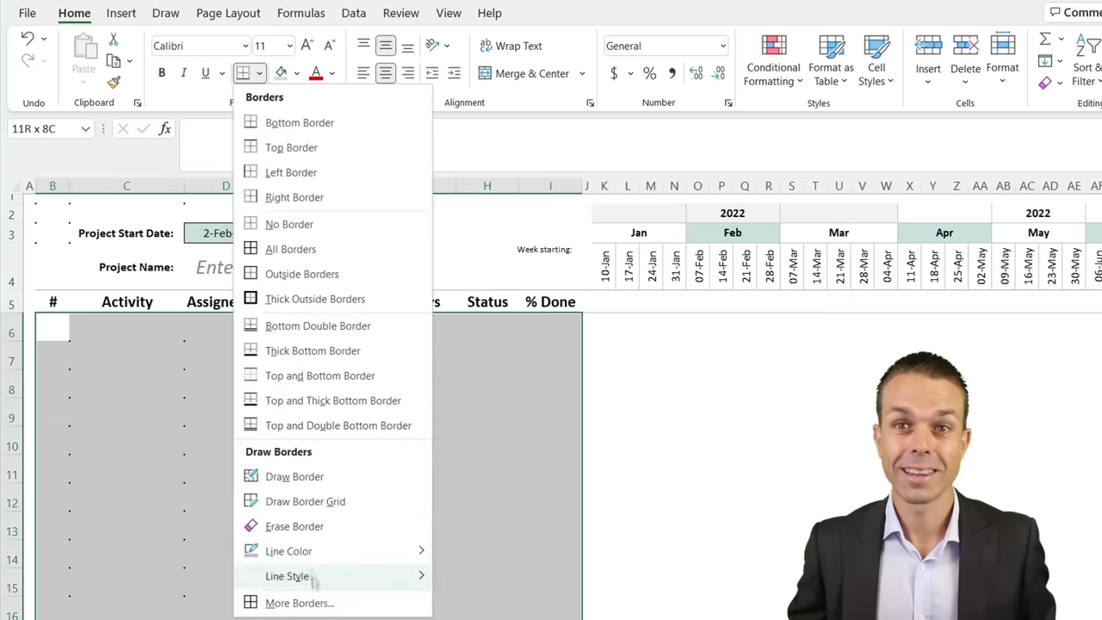
left_click(299, 601)
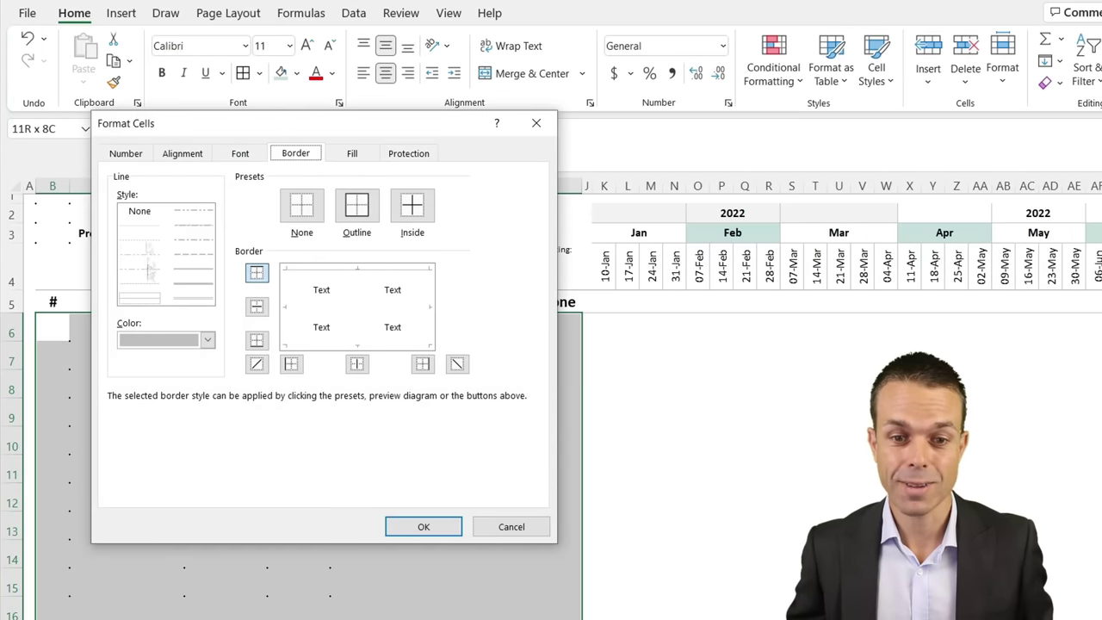
left_click(422, 525)
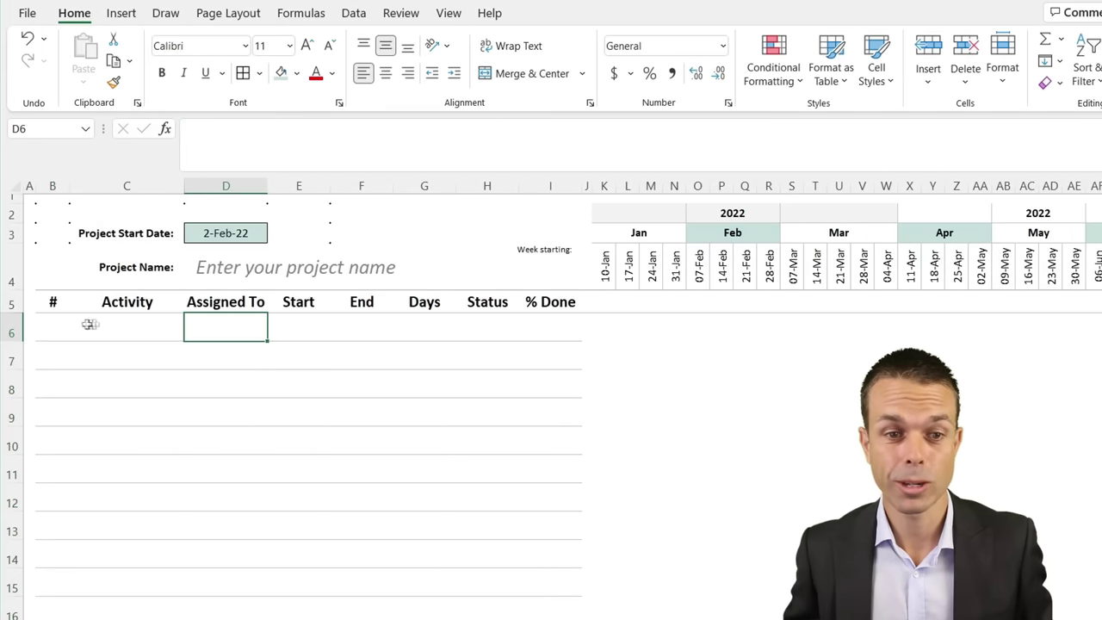
Step: Add a vertical border between the Activity and Assigned To columns, from the header row down to row 16
left_click_drag(92, 323, 153, 595)
left_click(259, 73)
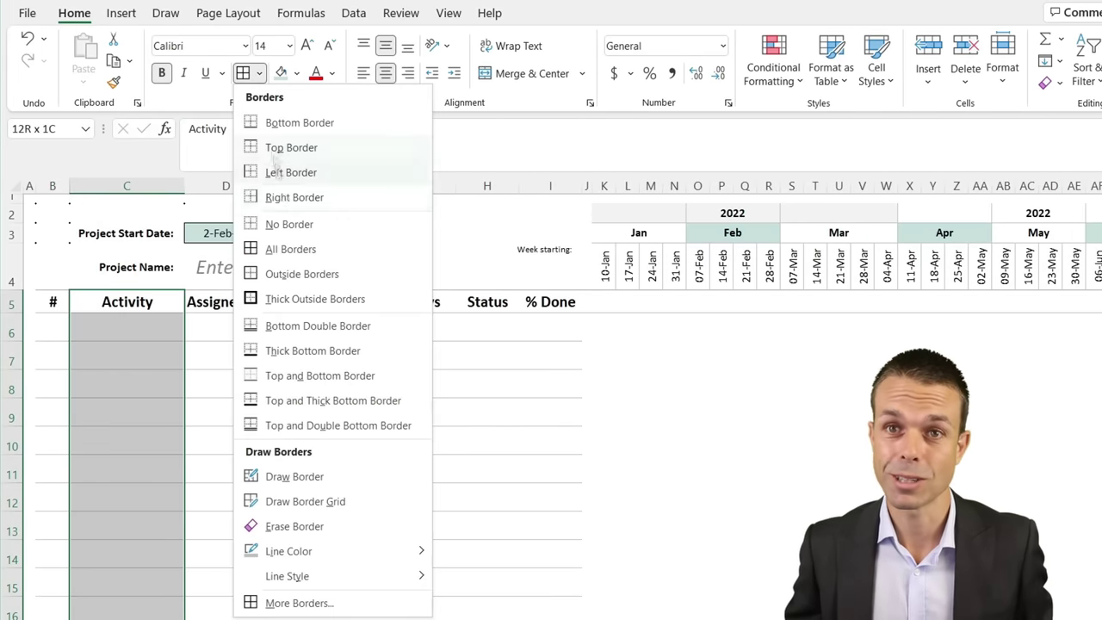
left_click(273, 169)
left_click(322, 386)
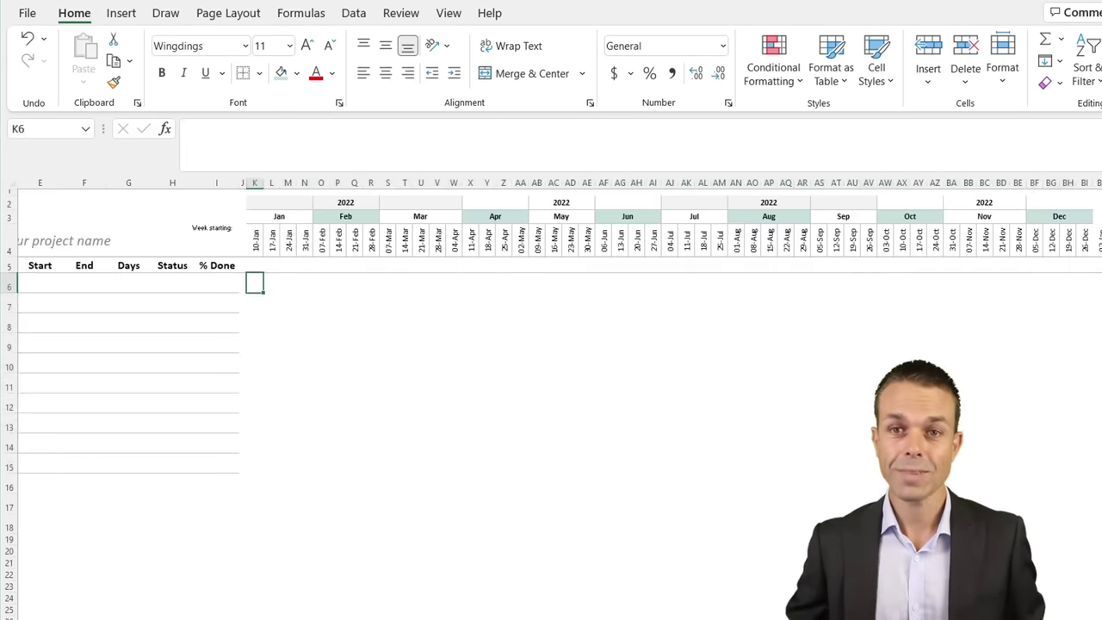
Step: Apply all borders to the chart grid beneath the weekly dates, from K6 across rows 6 to 15
left_click_drag(254, 283, 1098, 465)
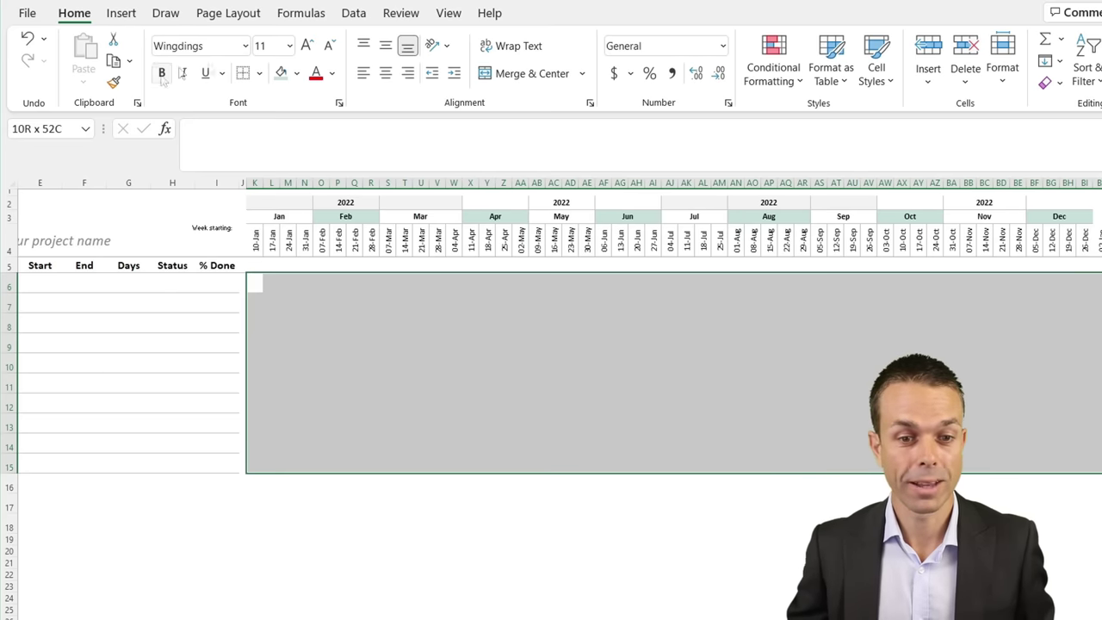
left_click(259, 73)
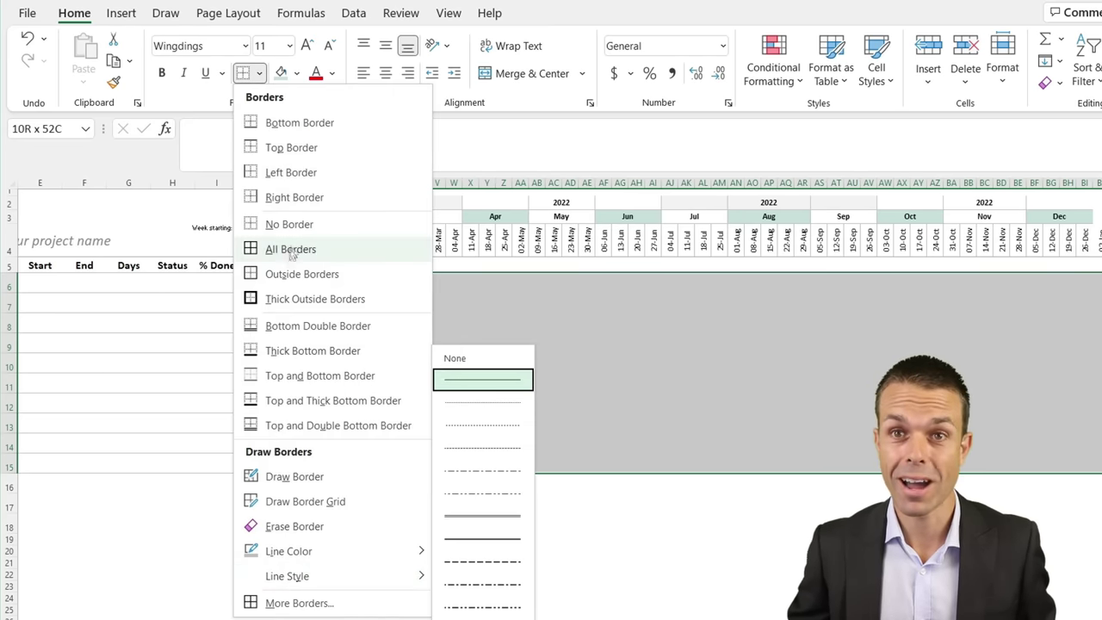
left_click(291, 250)
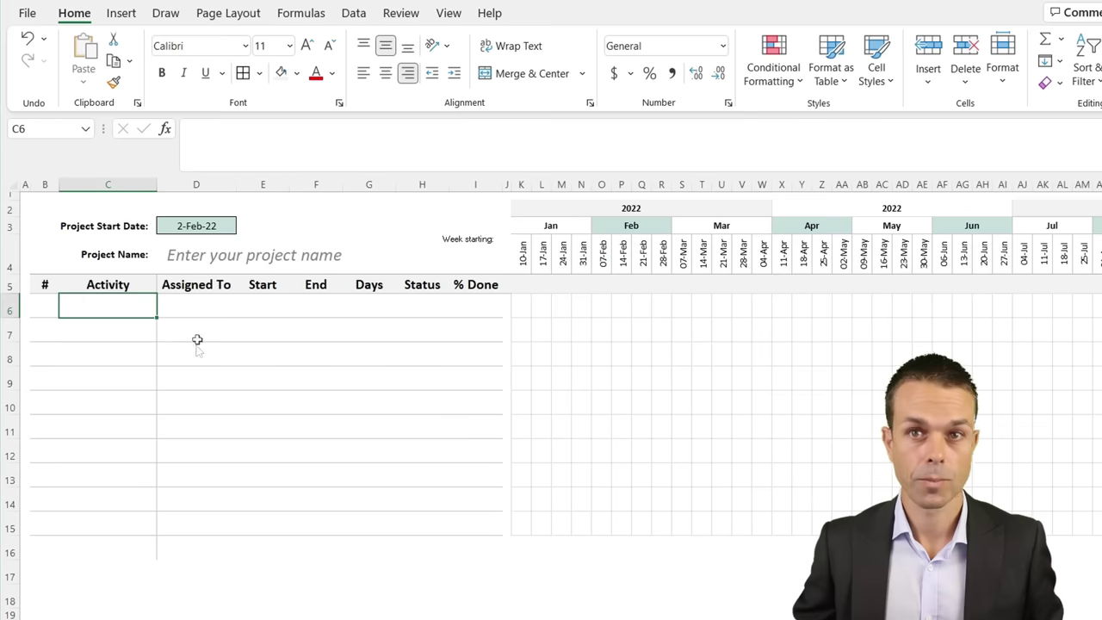
Step: Paste the task list, from Project kick-off to Task 7, into the Activity column at C6:C12
right_click(123, 307)
left_click(142, 252)
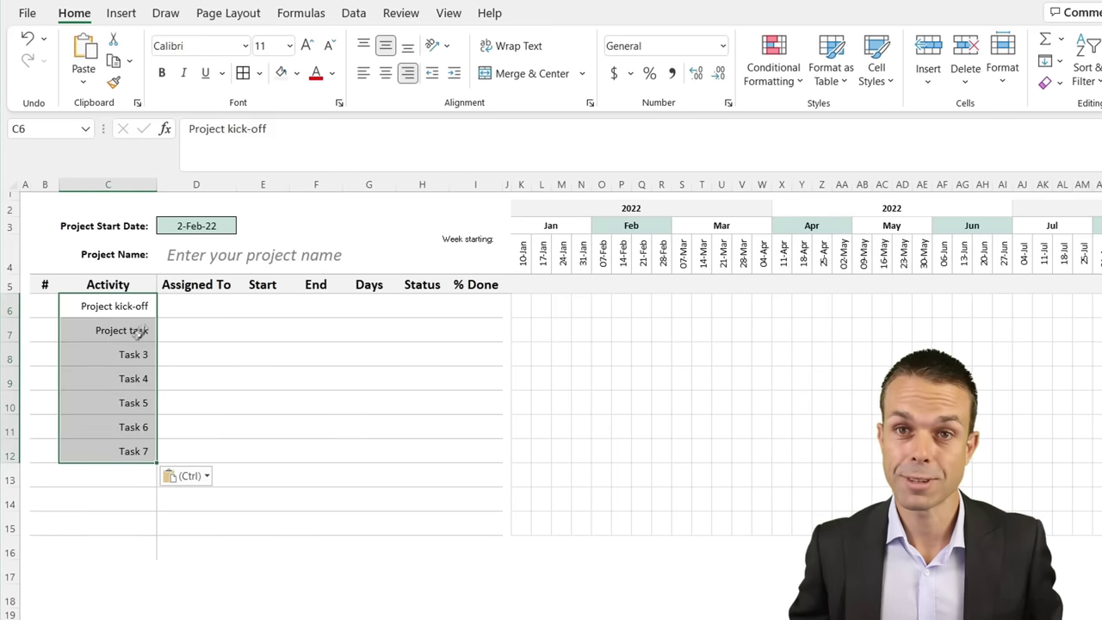
Step: Number the task rows from 1 to 10 down the # column, starting at B6
left_click(49, 308)
type("1")
key("Return")
type("2")
key("Return")
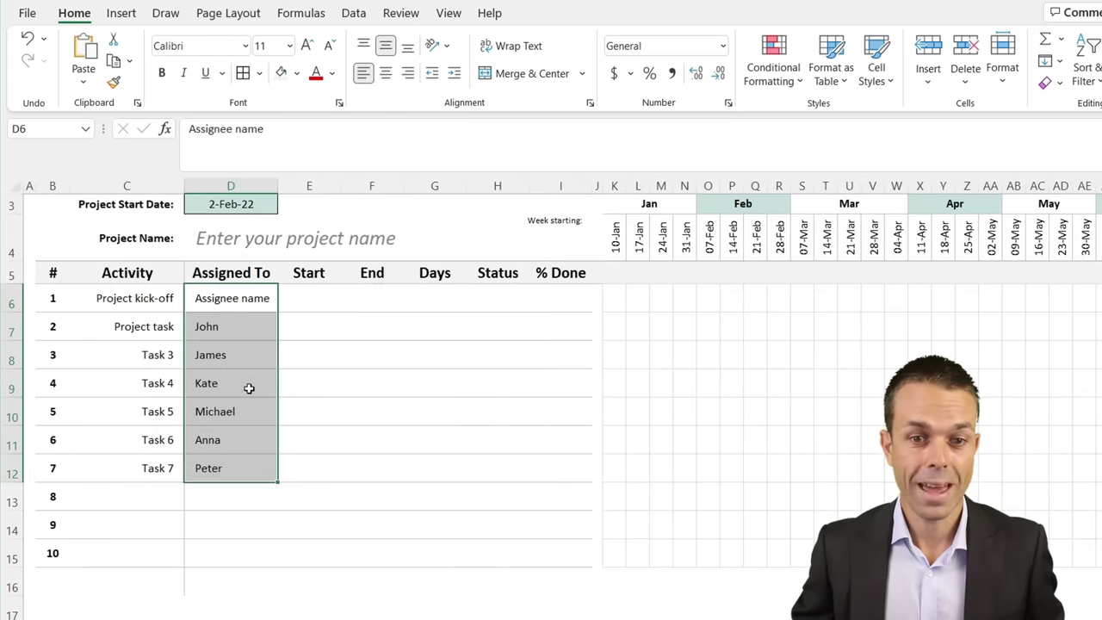
Step: Right-align the Assigned To cells D6:D15 and add a one-level indent
left_click(408, 73)
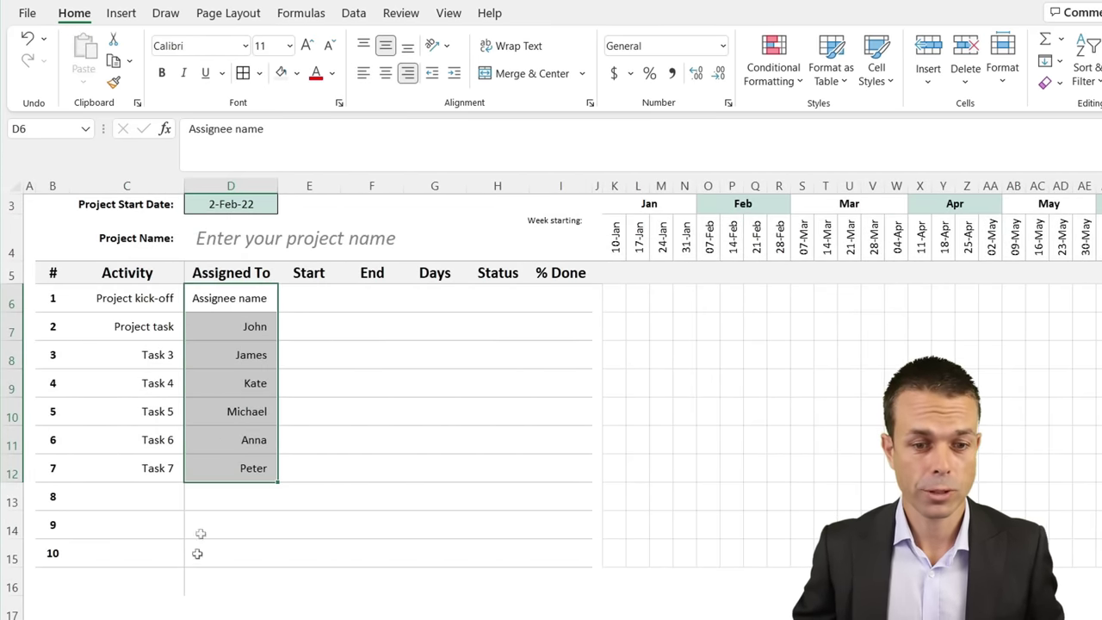
left_click(238, 549, "shift")
left_click_drag(239, 549, 239, 558)
left_click(408, 72)
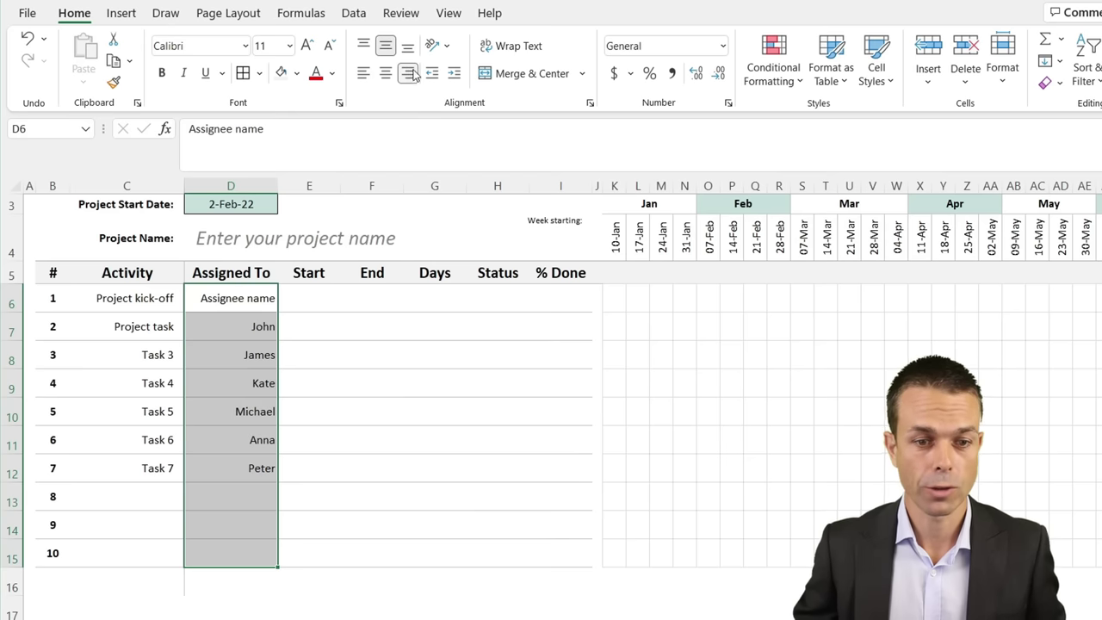
left_click(454, 75)
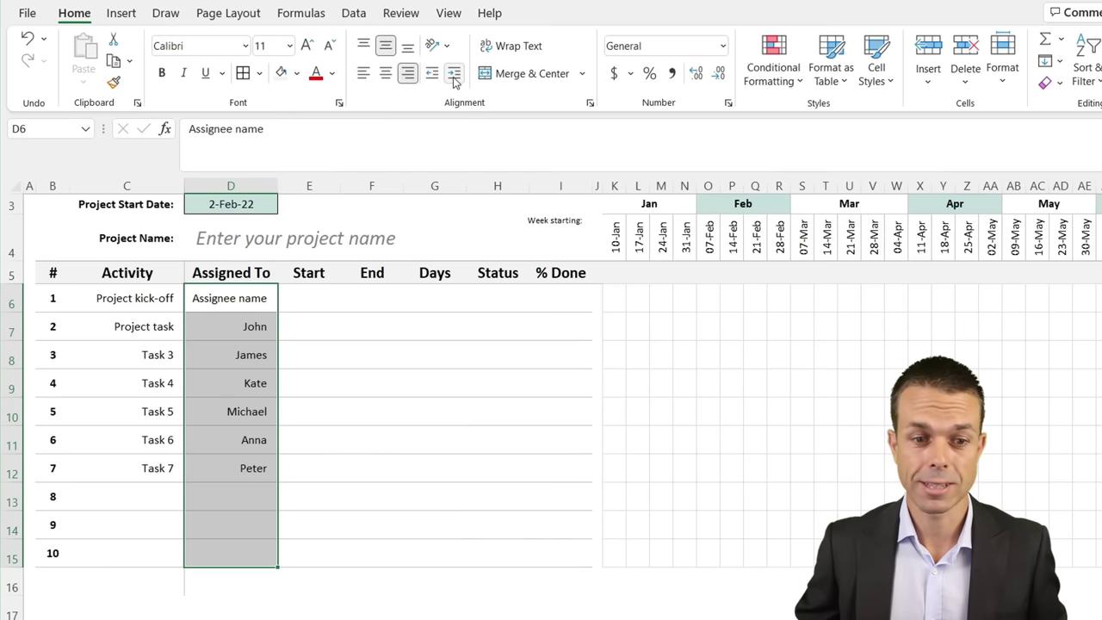
Step: Right-align the Activity cells C6:C15 with a one-level indent, including the empty task rows
left_click(138, 298)
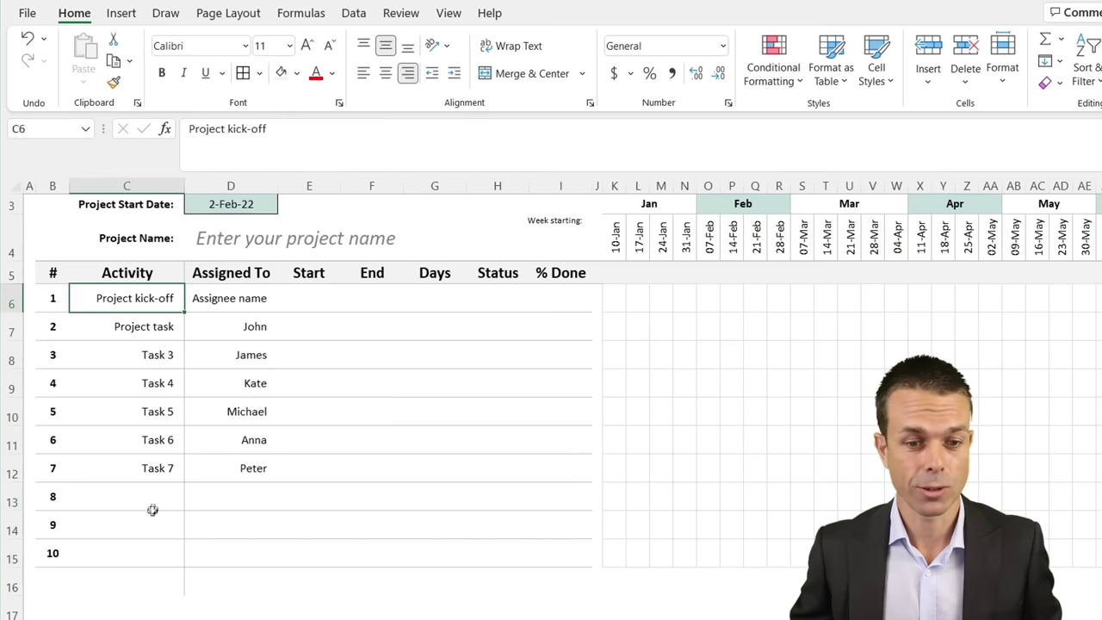
left_click(147, 551, "shift")
left_click(408, 72)
left_click(408, 73)
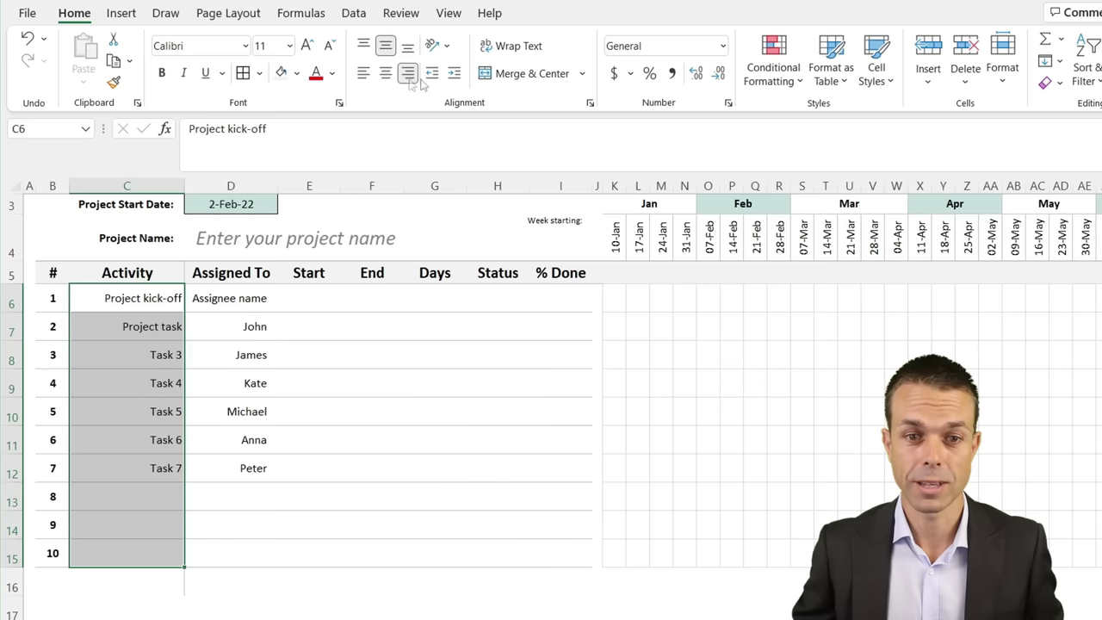
left_click(454, 73)
Step: Give the first Start date cell, E6, the custom number format d-mmm-yy
left_click(352, 396)
left_click(313, 295)
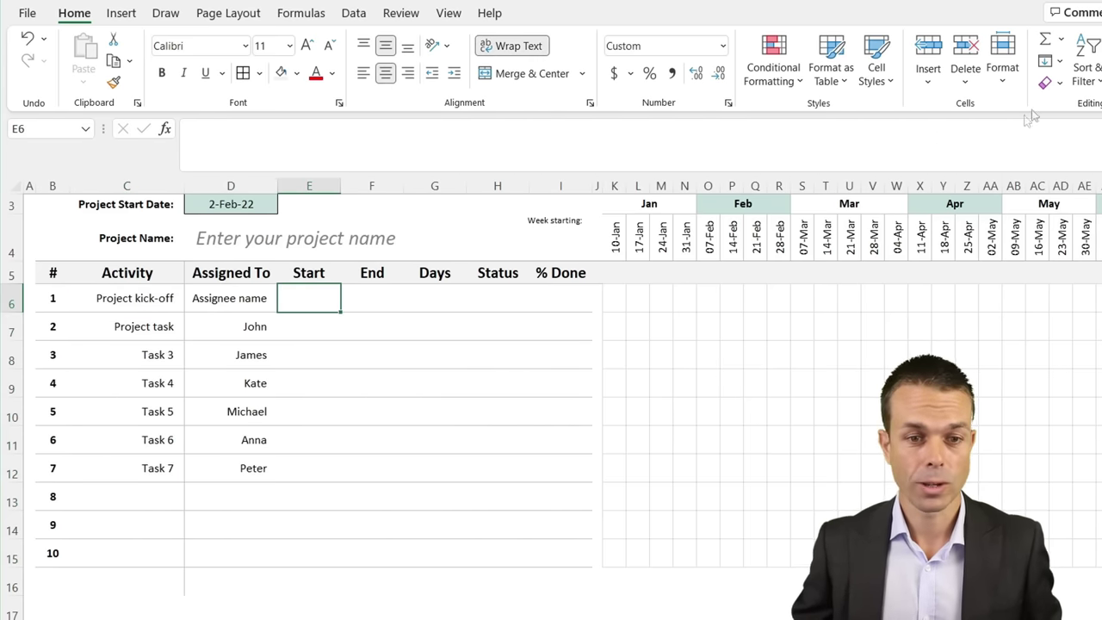
right_click(306, 297)
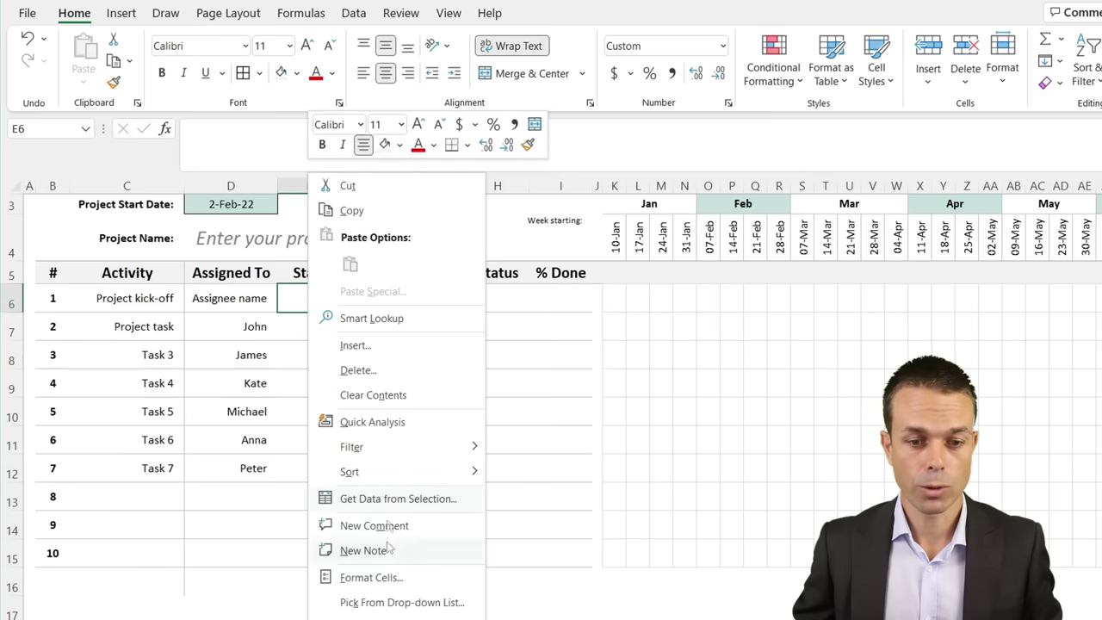
key("Escape")
right_click(308, 301)
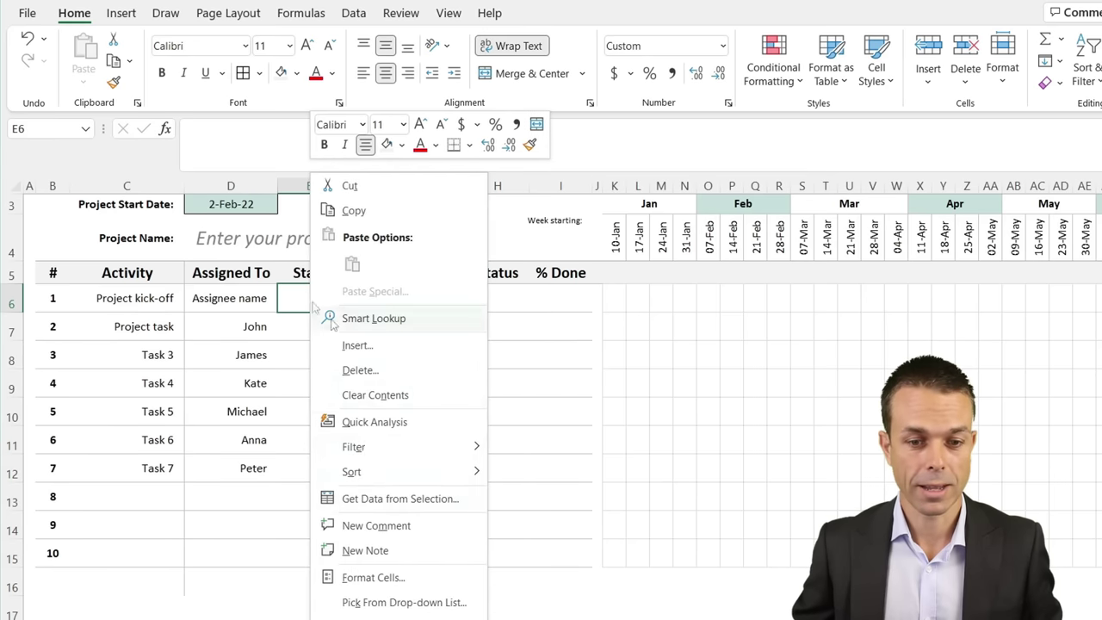
left_click(377, 575)
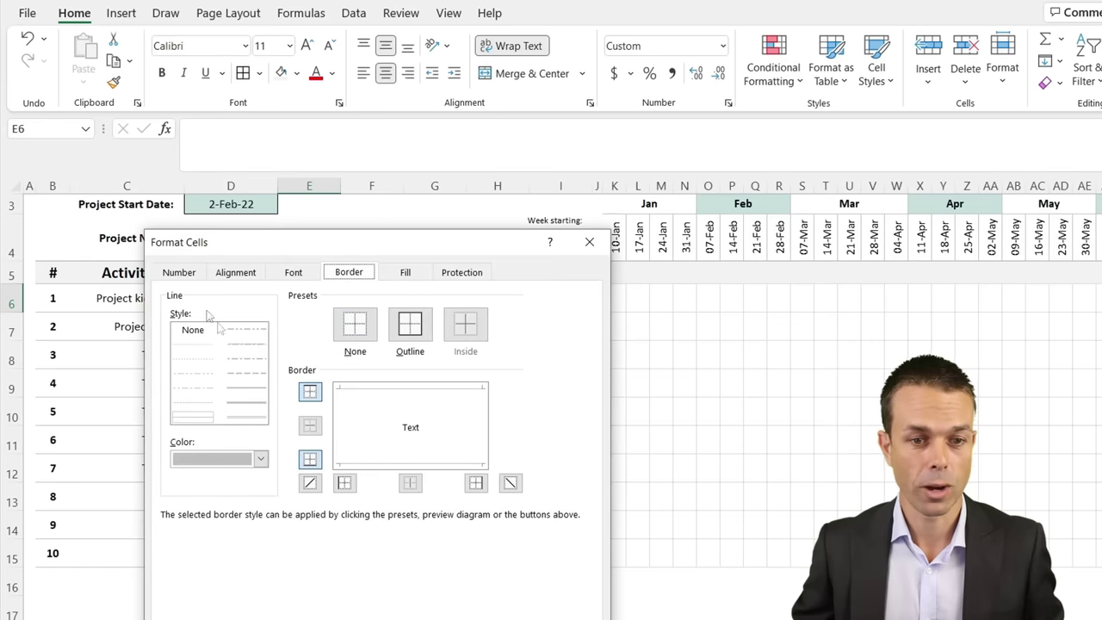
left_click(181, 274)
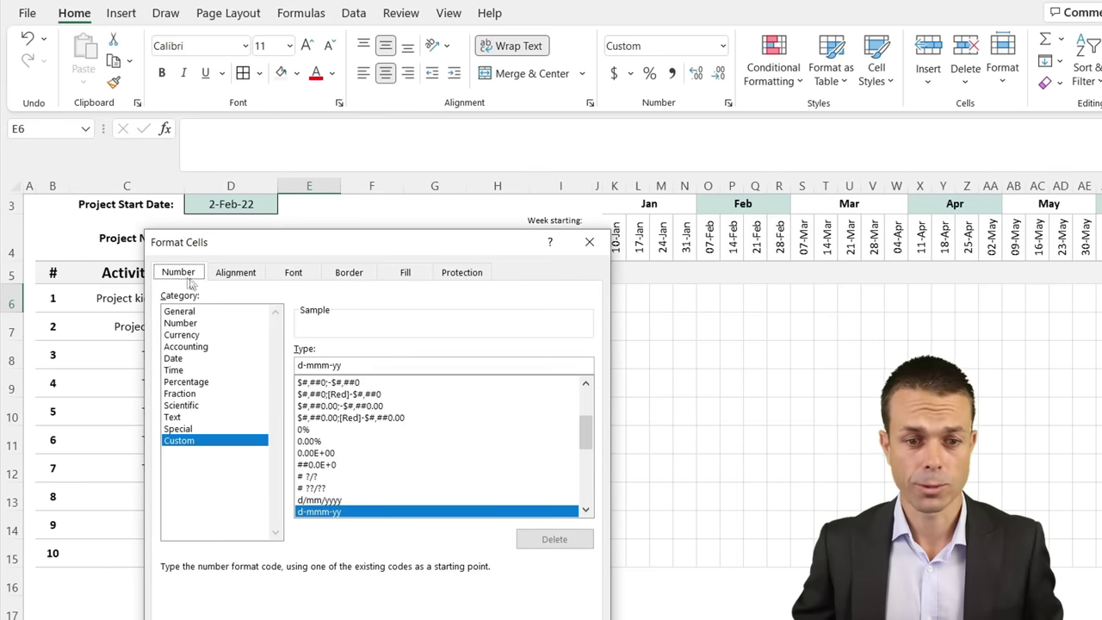
double_click(312, 365)
left_click(343, 365)
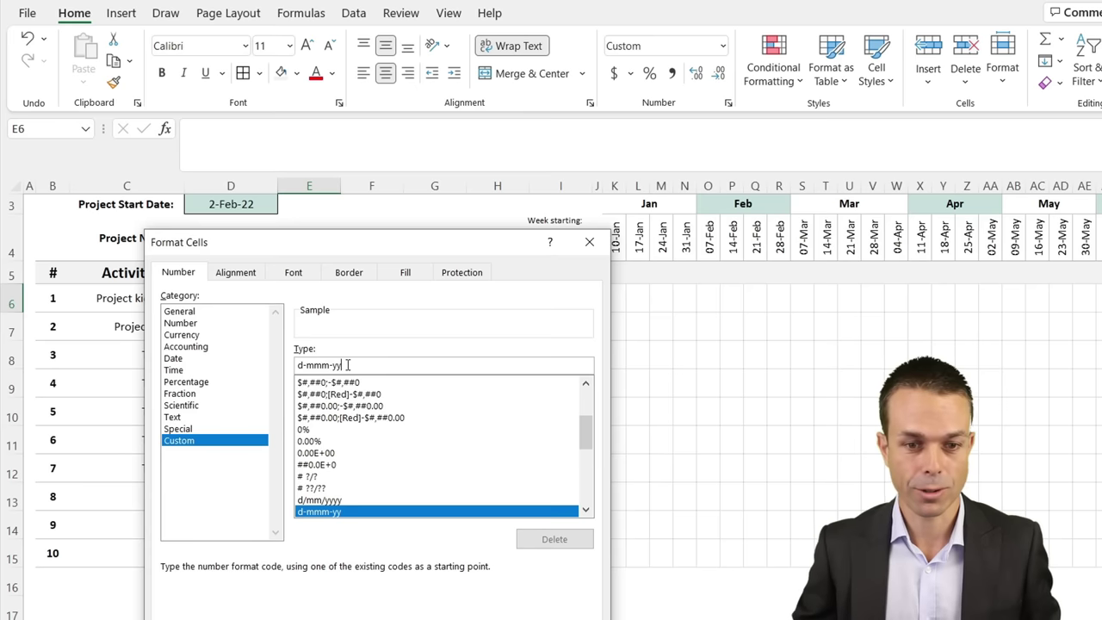
key("shift+Home")
type("mm")
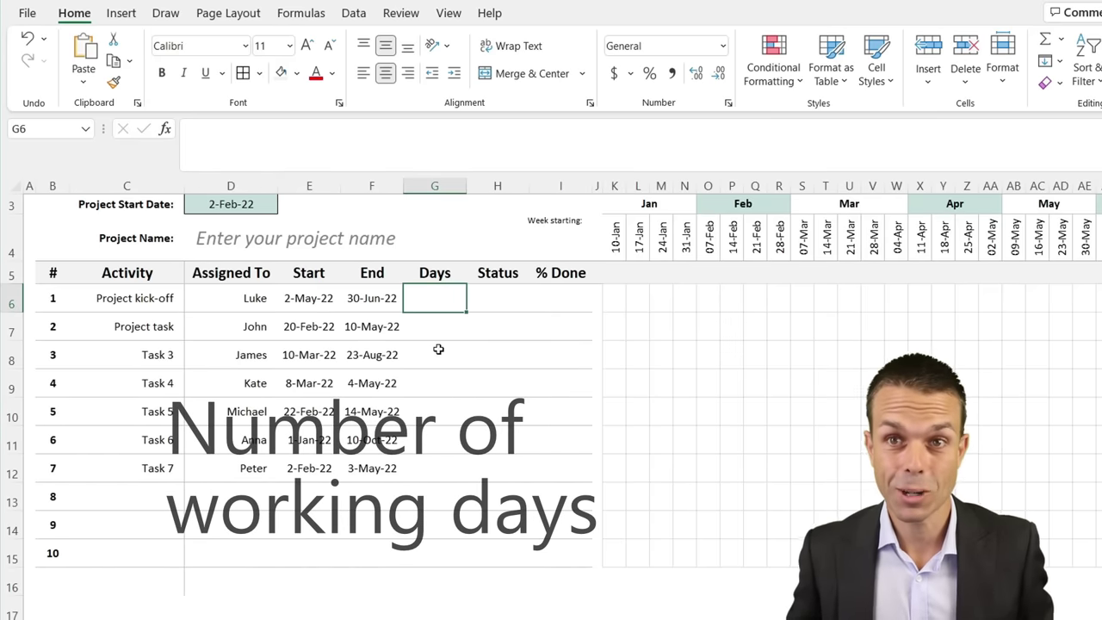
Step: Fill the Days cells G6:G15 with the dark teal recent color and set their font color to white
left_click(436, 545, "shift")
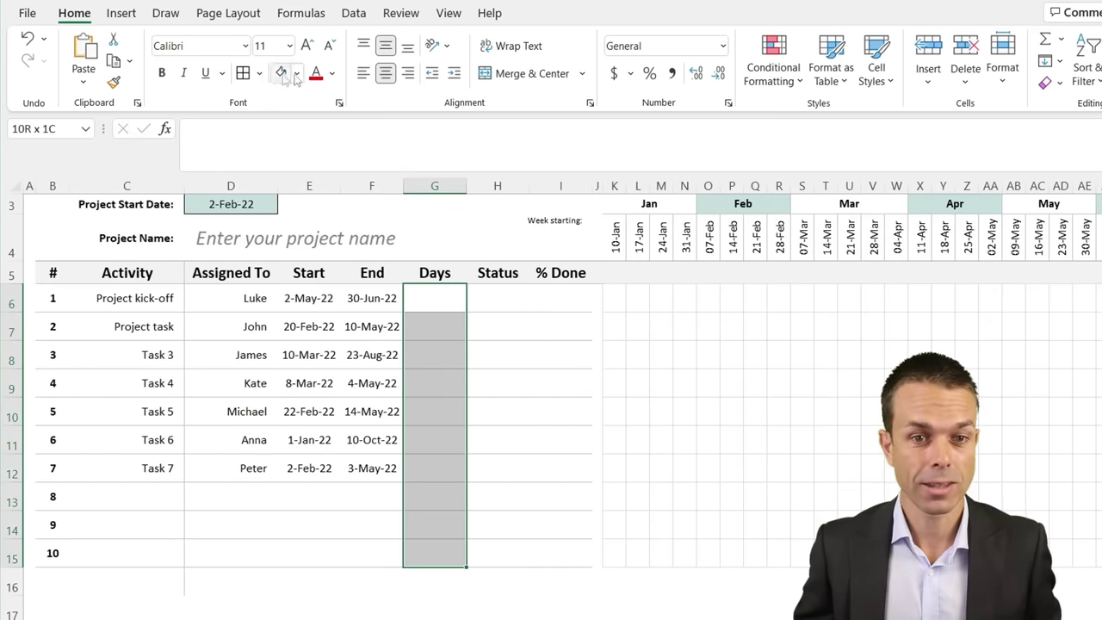
left_click(332, 74)
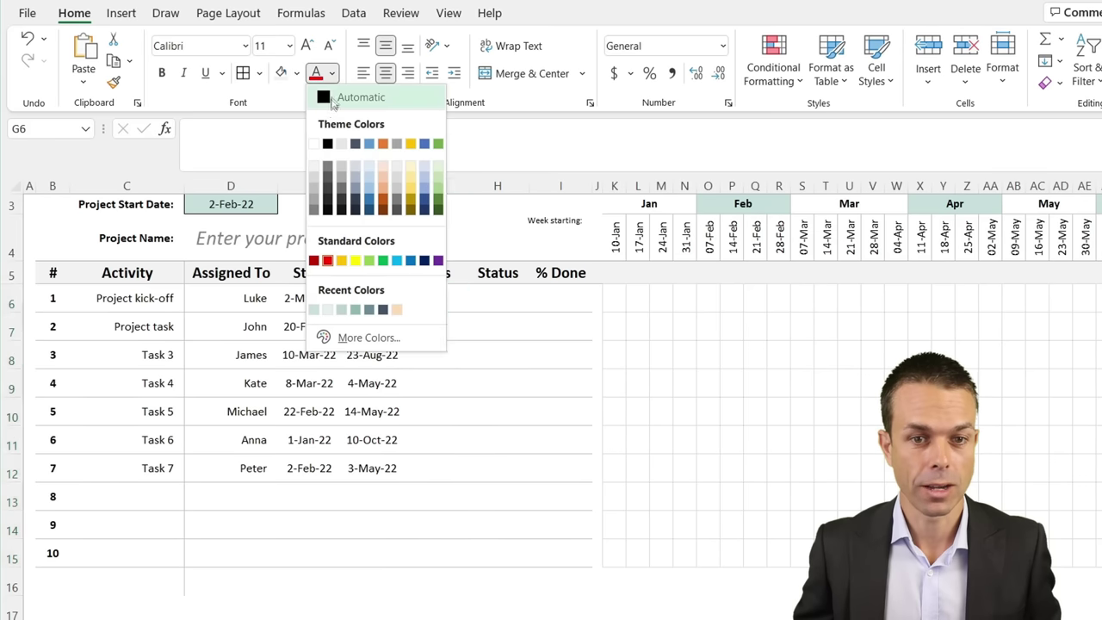
left_click(297, 74)
left_click(297, 74)
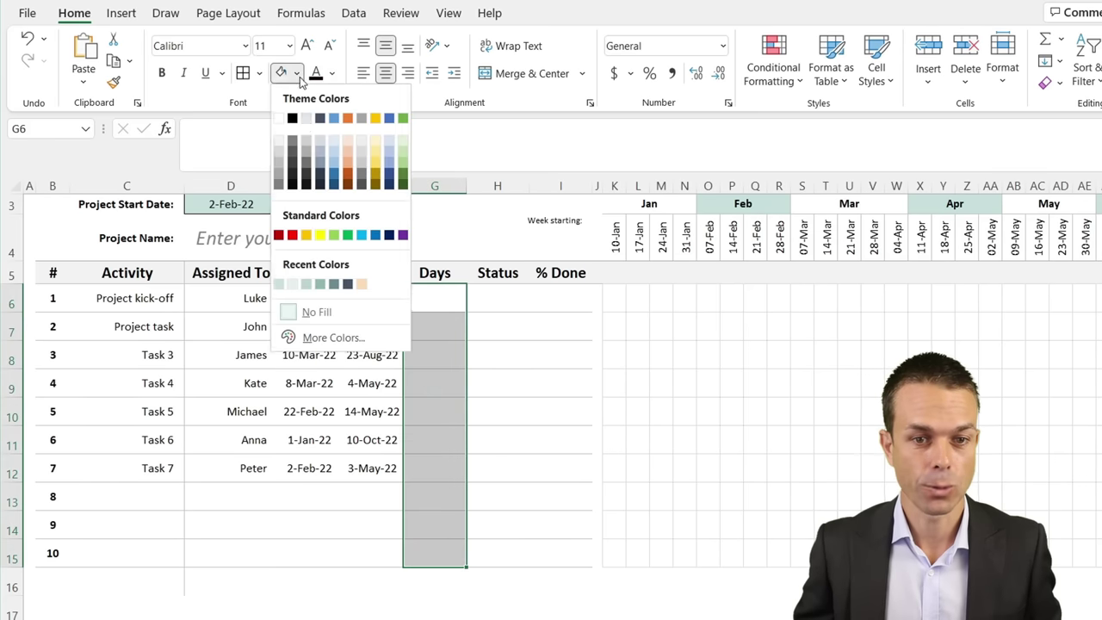
left_click(333, 283)
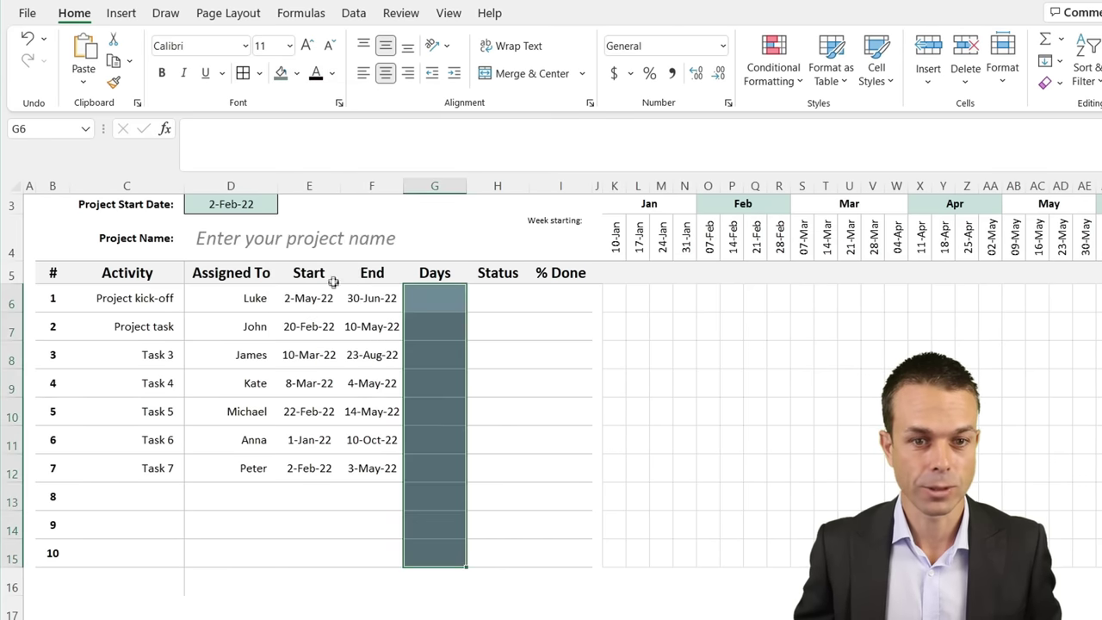
left_click(331, 73)
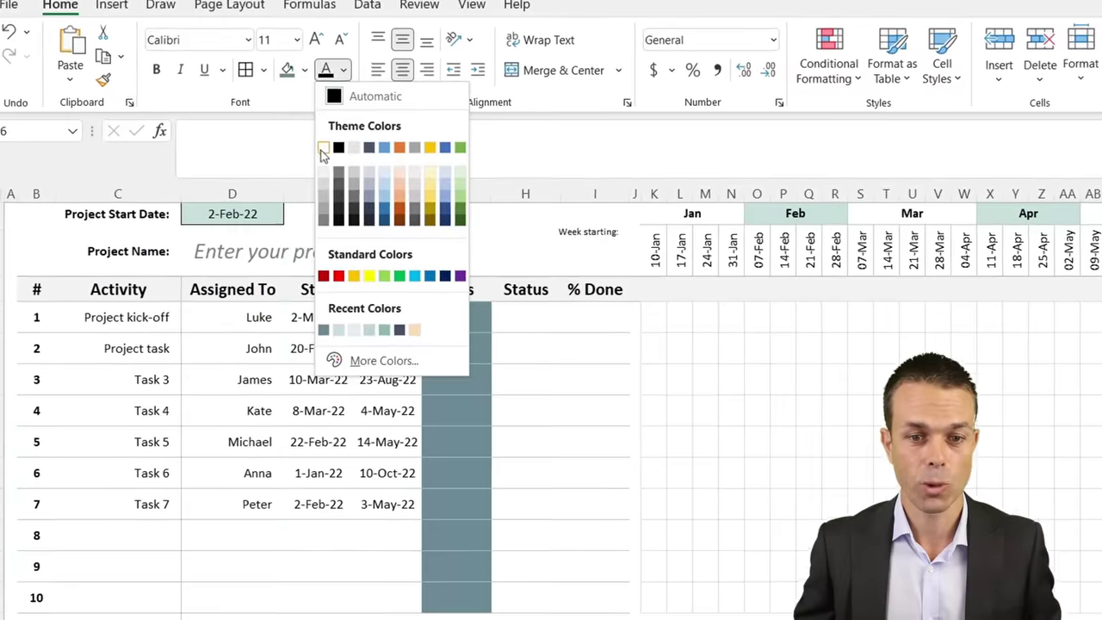
left_click(373, 285)
Step: Enter the working-days formula =IF(F6="","",NETWORKDAYS(E6,F6)) in G6
left_click(379, 143)
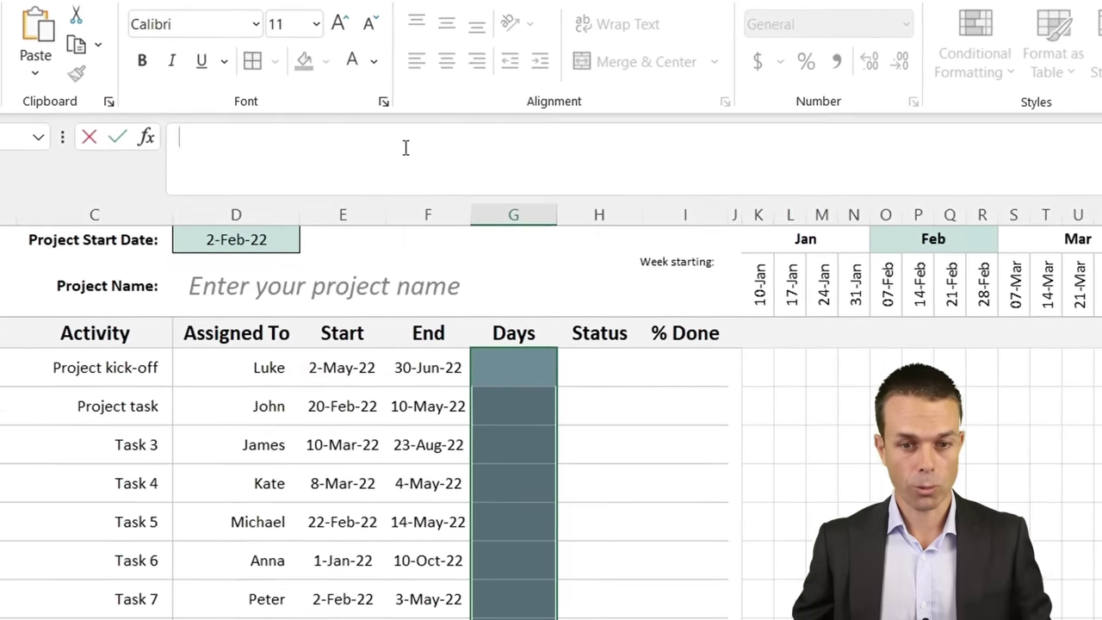
type("=IF(F6=\"\",\"\",NETWORKDAYS(E6,F6))")
left_click(415, 139)
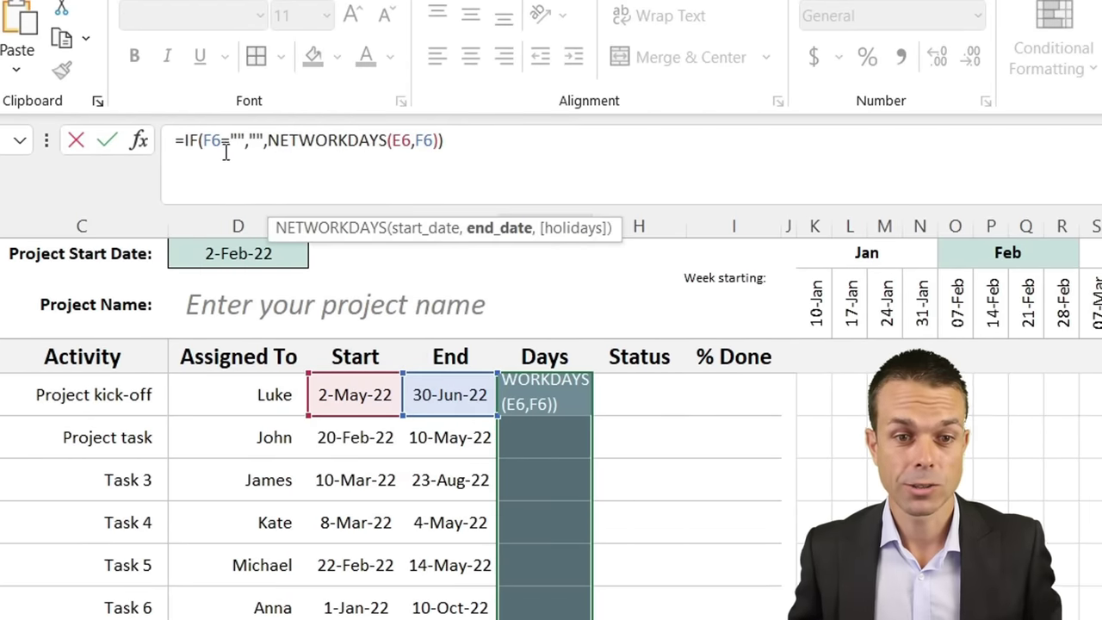
double_click(327, 143)
left_click(327, 143)
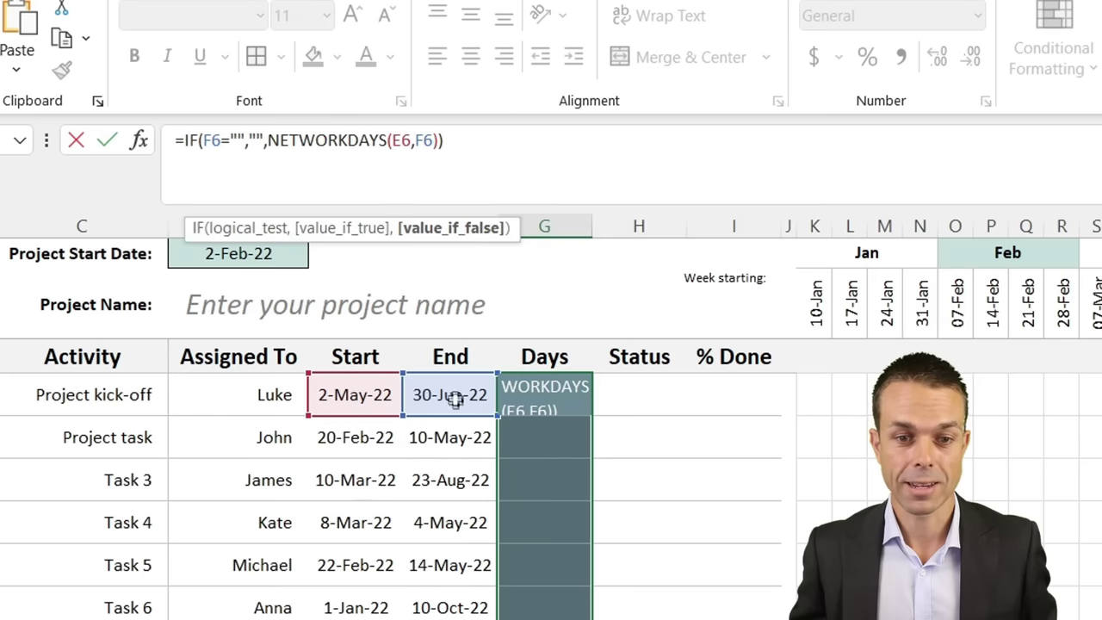
double_click(223, 139)
double_click(256, 140)
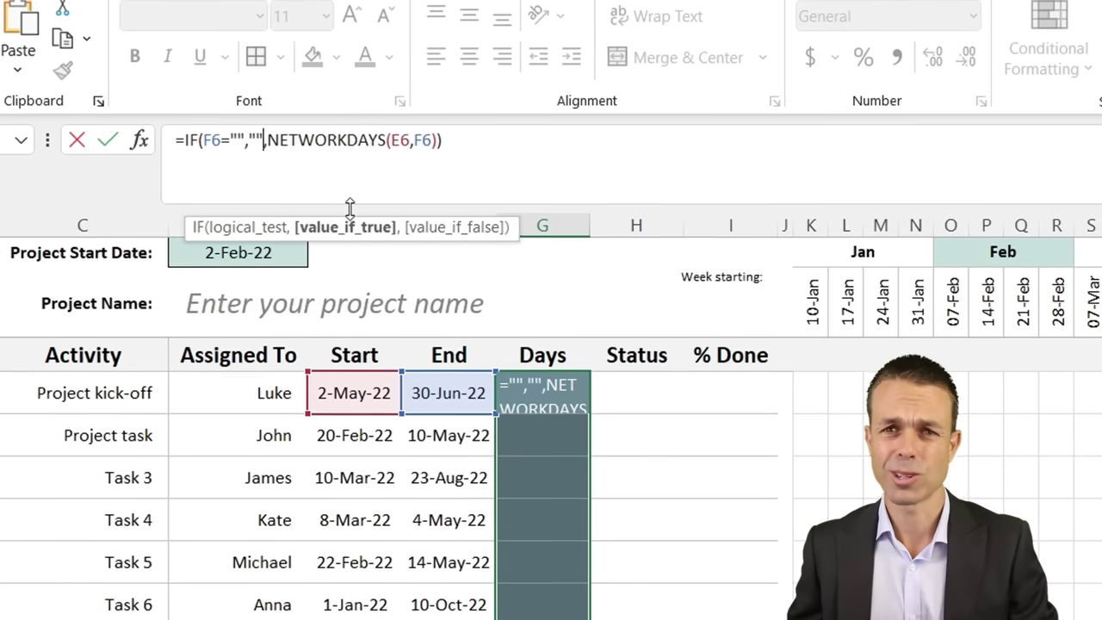
key("Return")
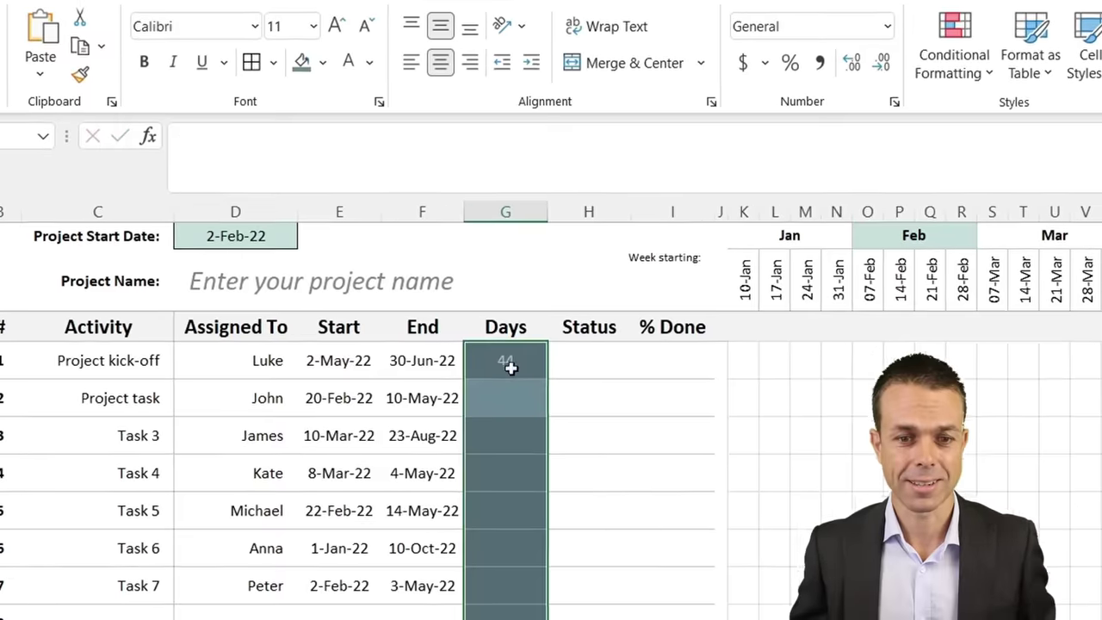
Step: Copy the working-days formula from G6 down the Days column to G15 and check the rows without dates
left_click(511, 368)
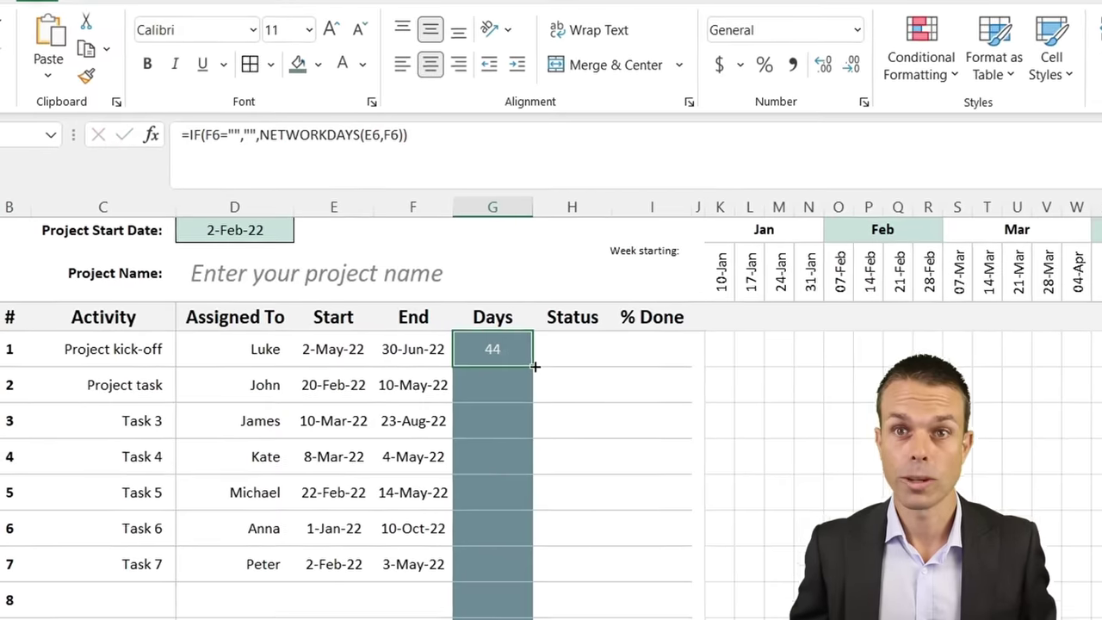
left_click_drag(547, 379, 530, 616)
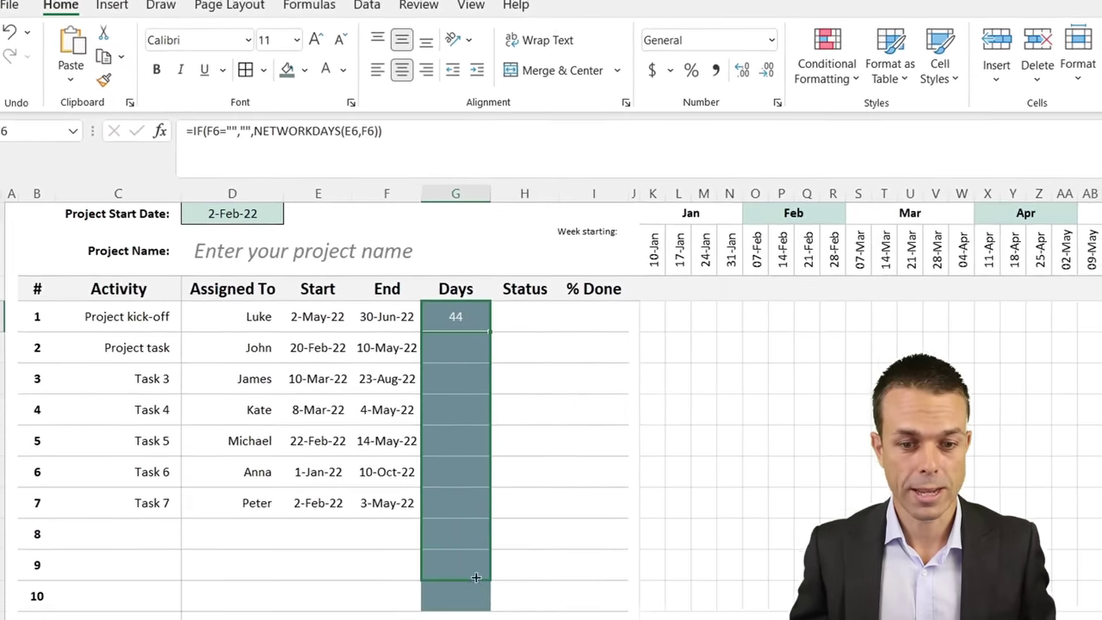
left_click_drag(477, 577, 472, 598)
left_click_drag(443, 534, 463, 586)
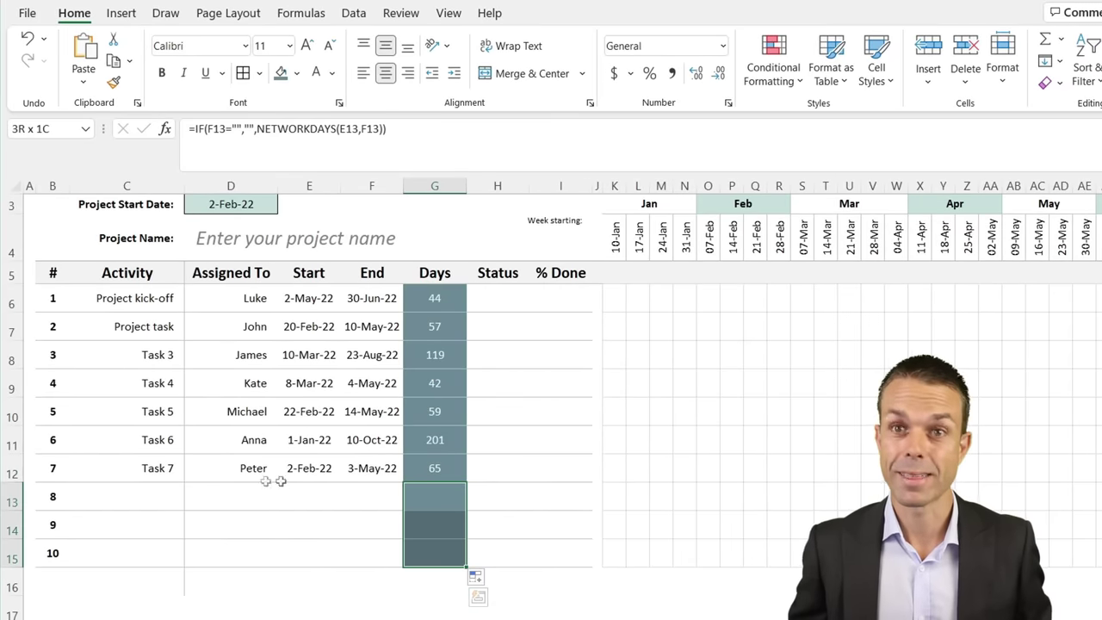
left_click(437, 498)
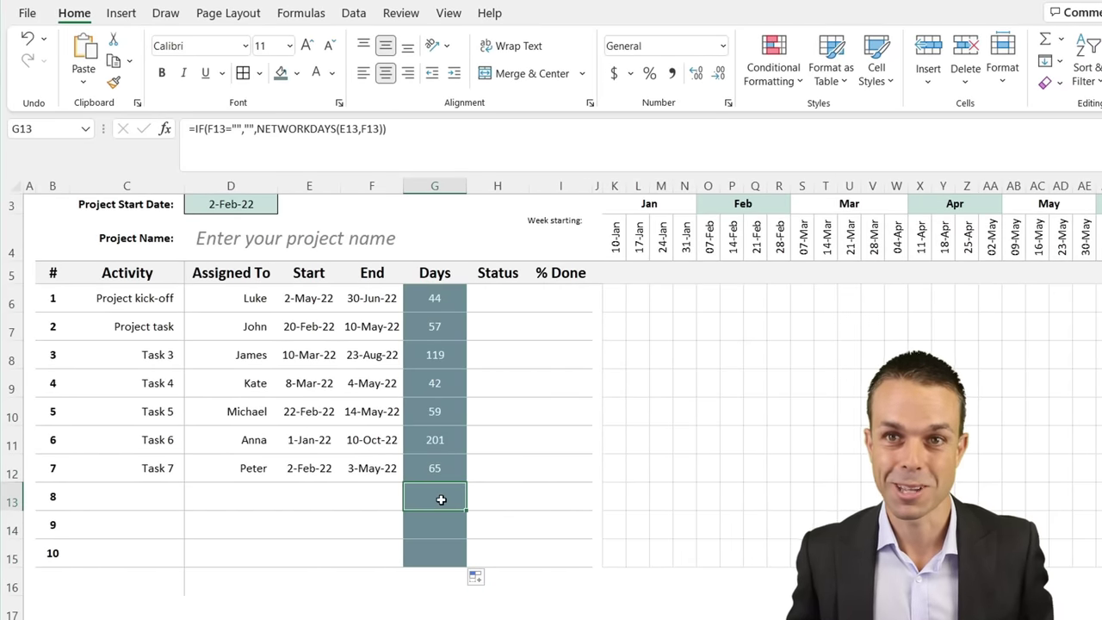
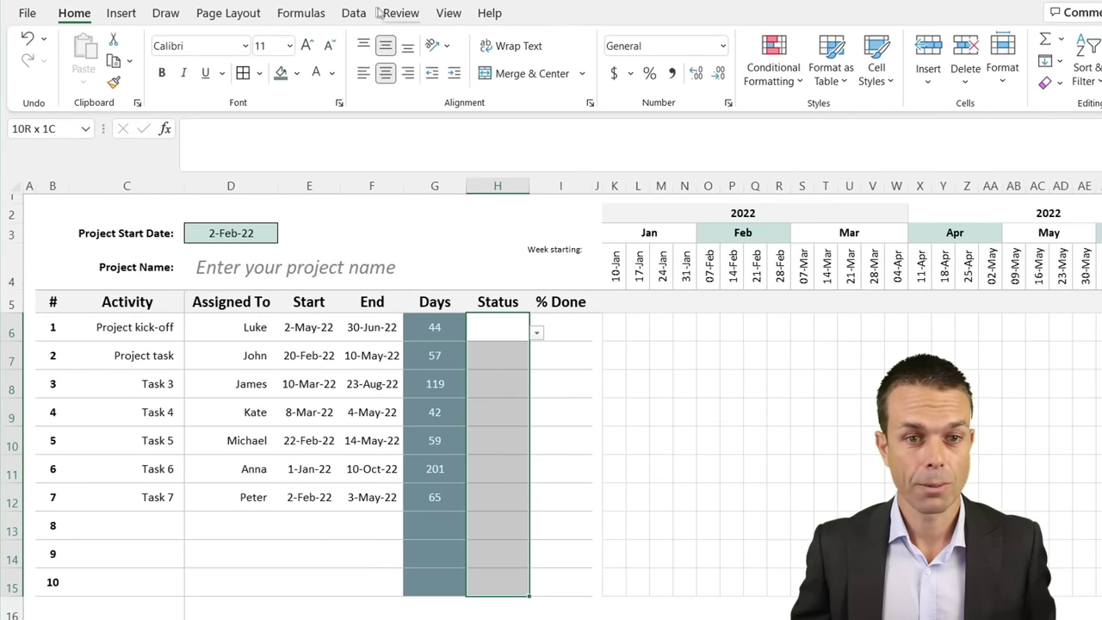
Step: Restrict the Status cells H6:H15 to a drop-down list sourced from =$C$19:$C$22 using data validation
left_click(356, 9)
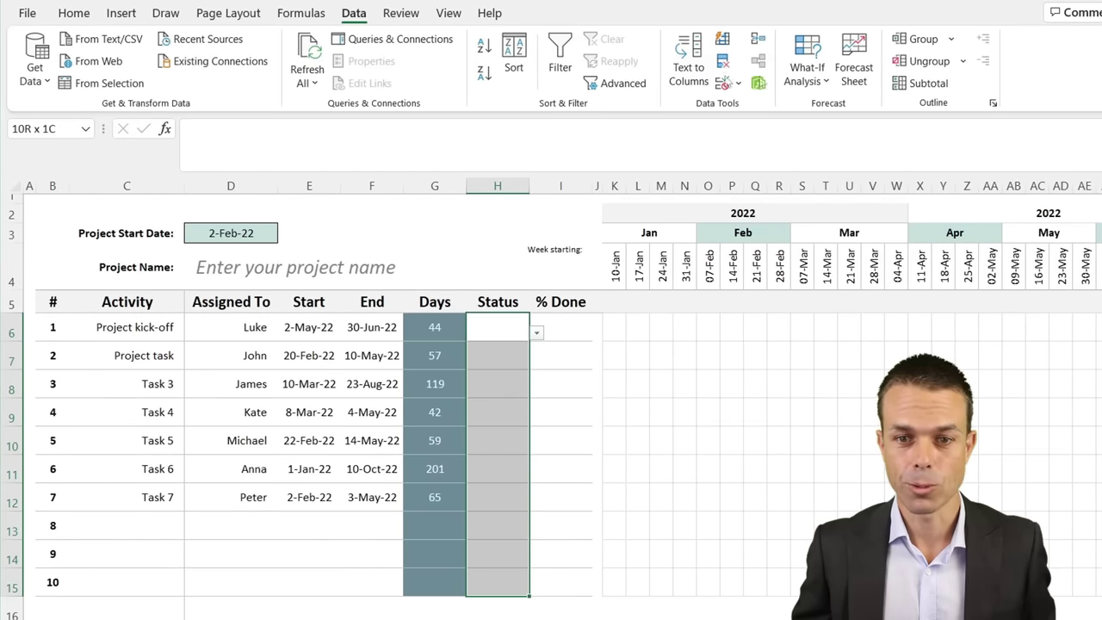
left_click(724, 82)
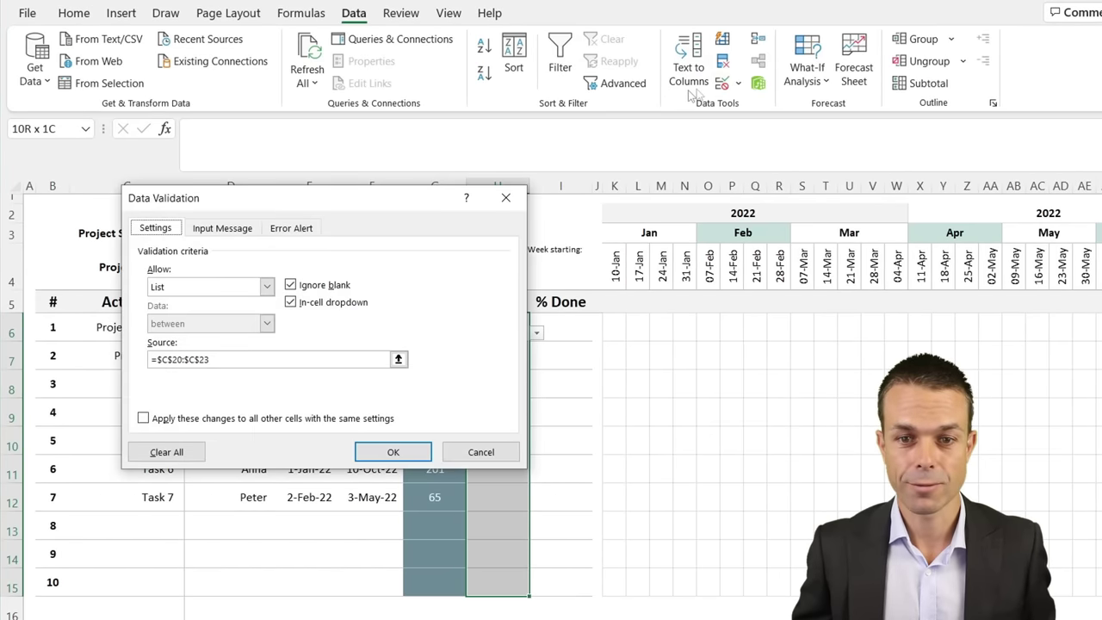
left_click(490, 450)
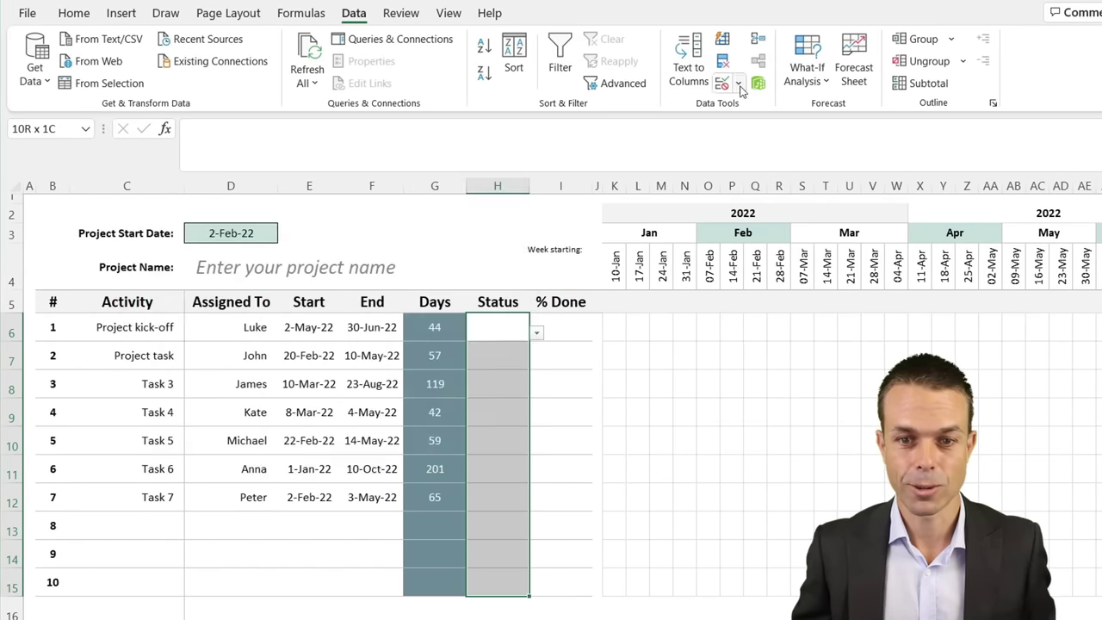
left_click(738, 83)
left_click(755, 108)
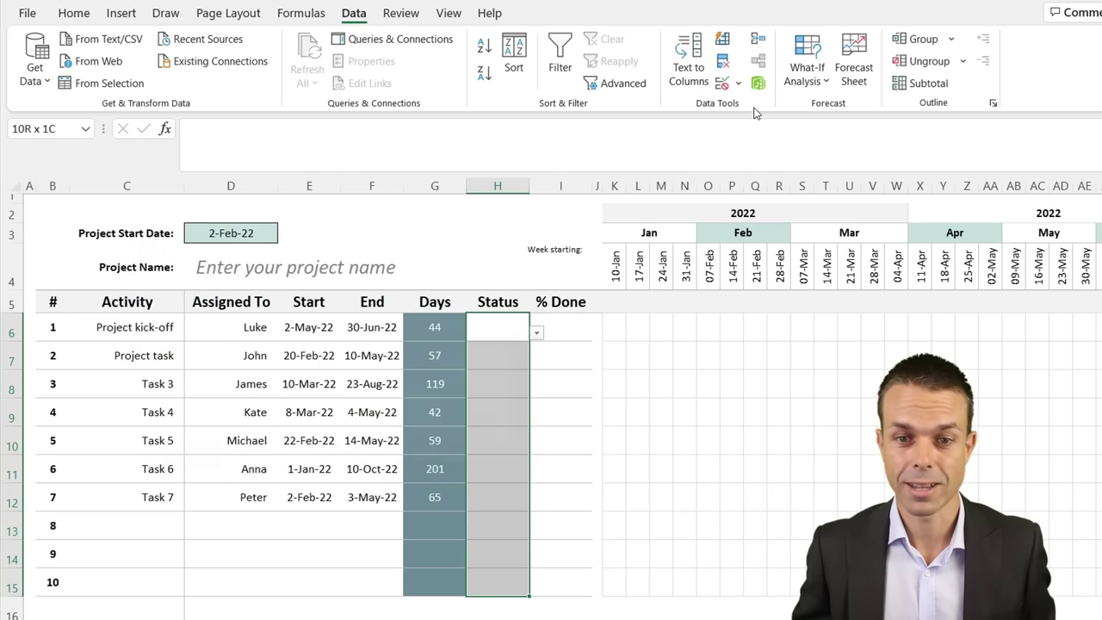
left_click(266, 286)
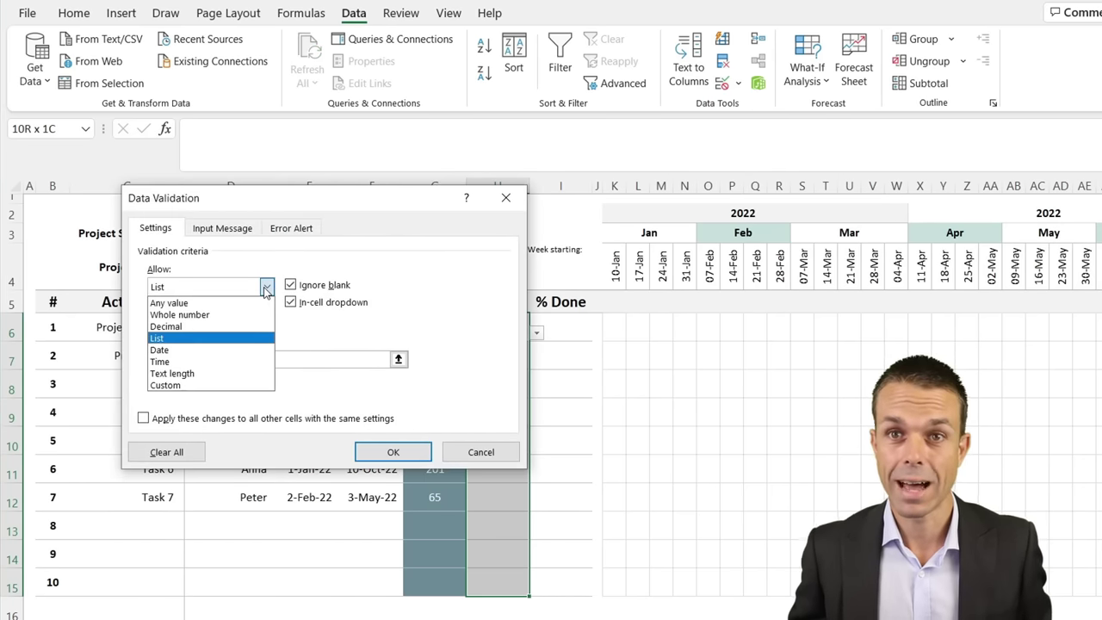
left_click(267, 287)
left_click(217, 359)
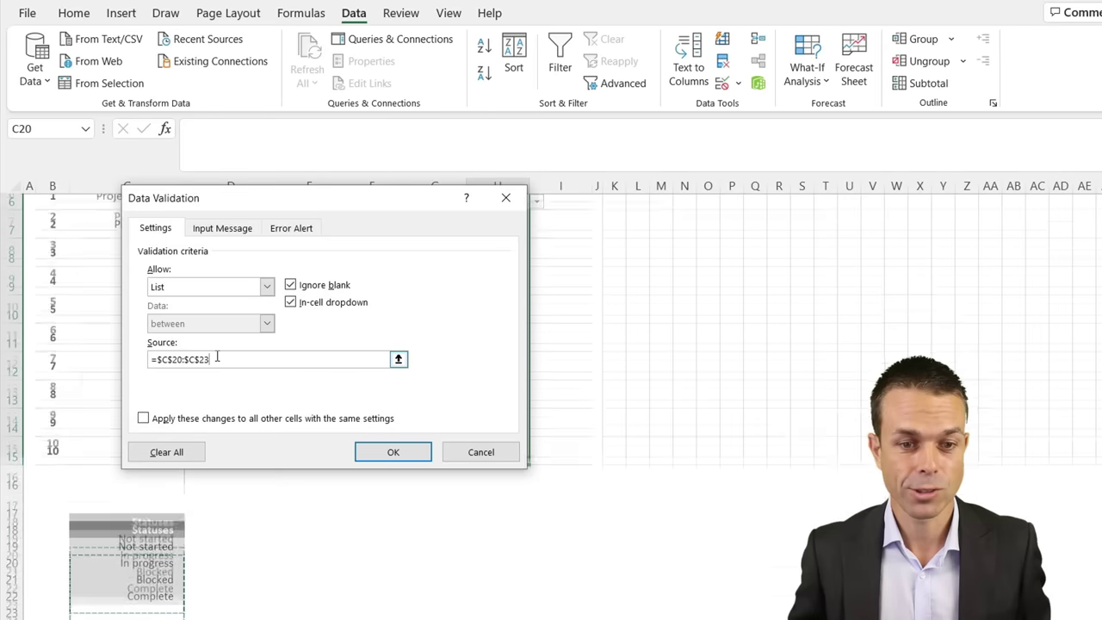
left_click_drag(163, 530, 159, 578)
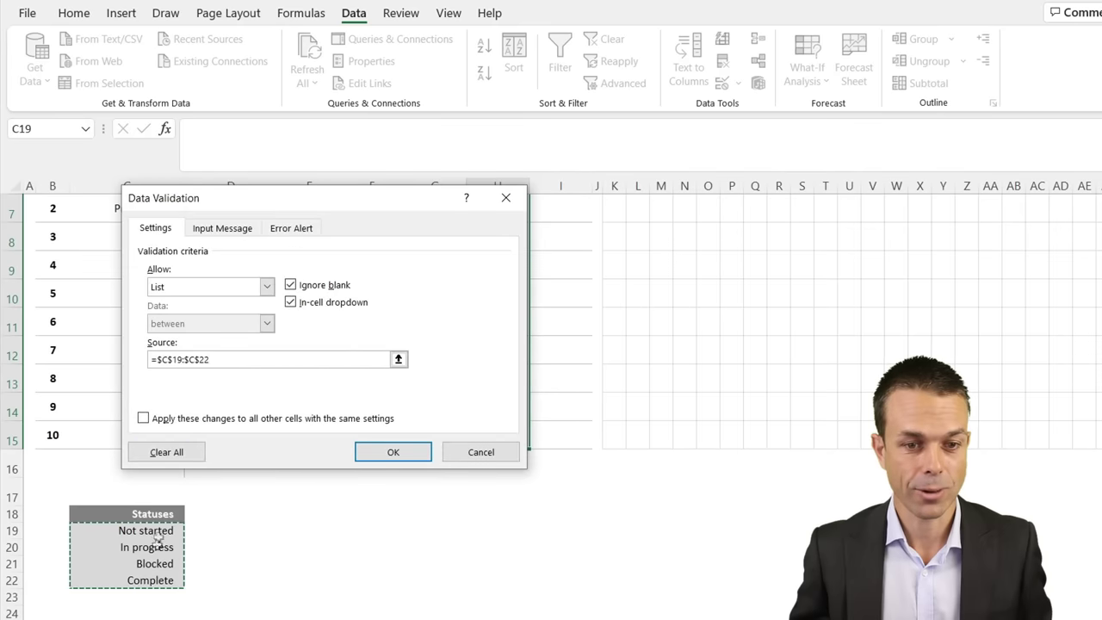
left_click(384, 449)
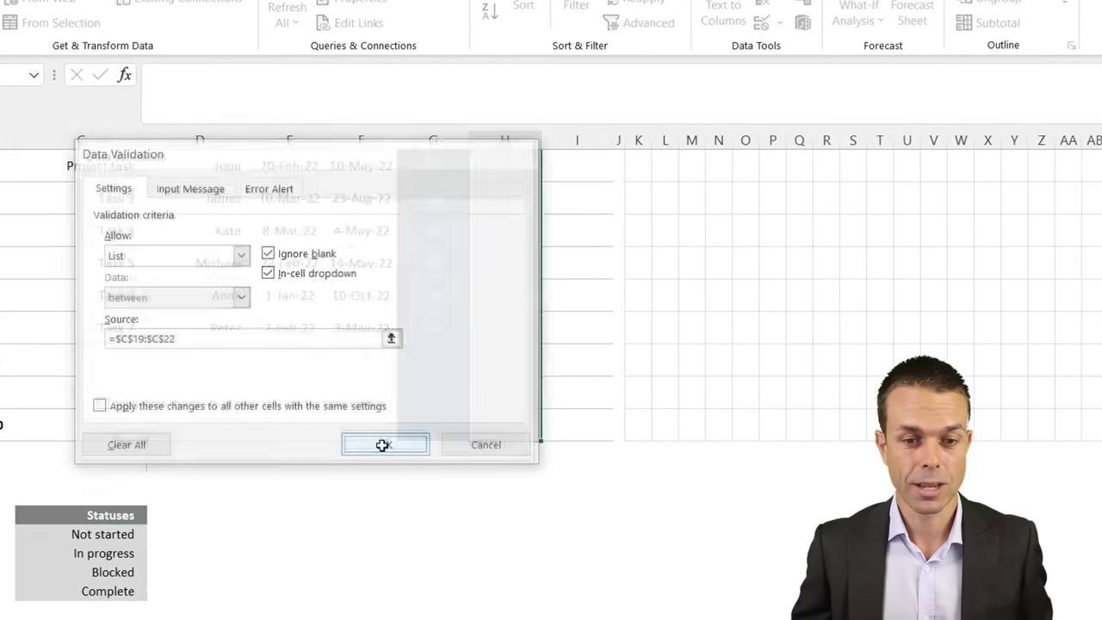
Step: Test the drop-down in Status cell H6 by choosing In progress, Blocked, Complete and Not started in turn
scroll(454, 359, "up", 2)
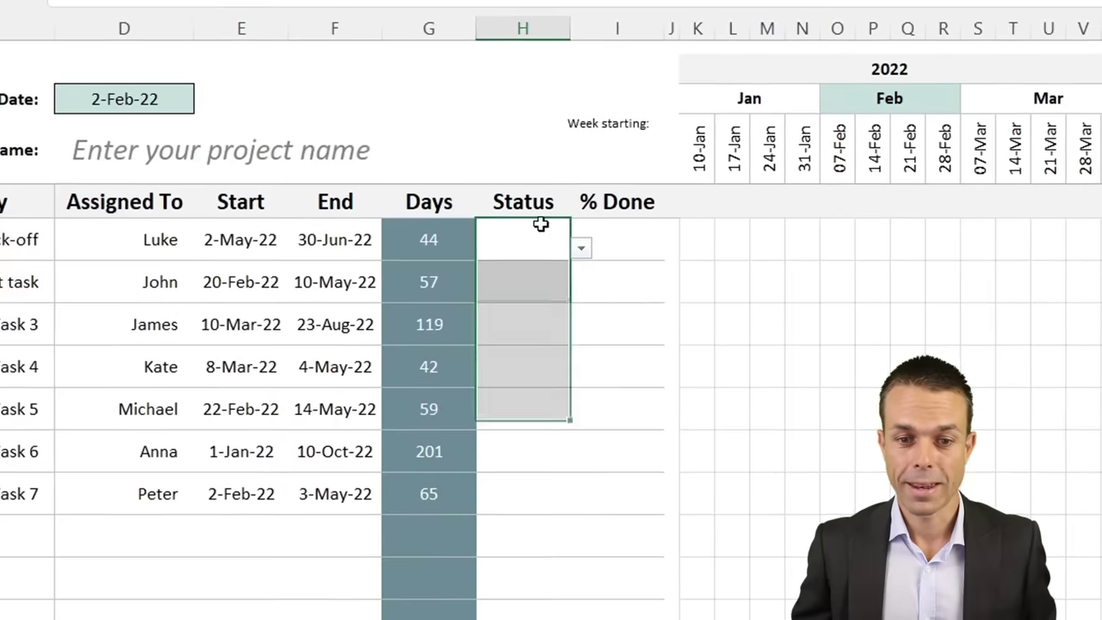
left_click(520, 279)
left_click(585, 242)
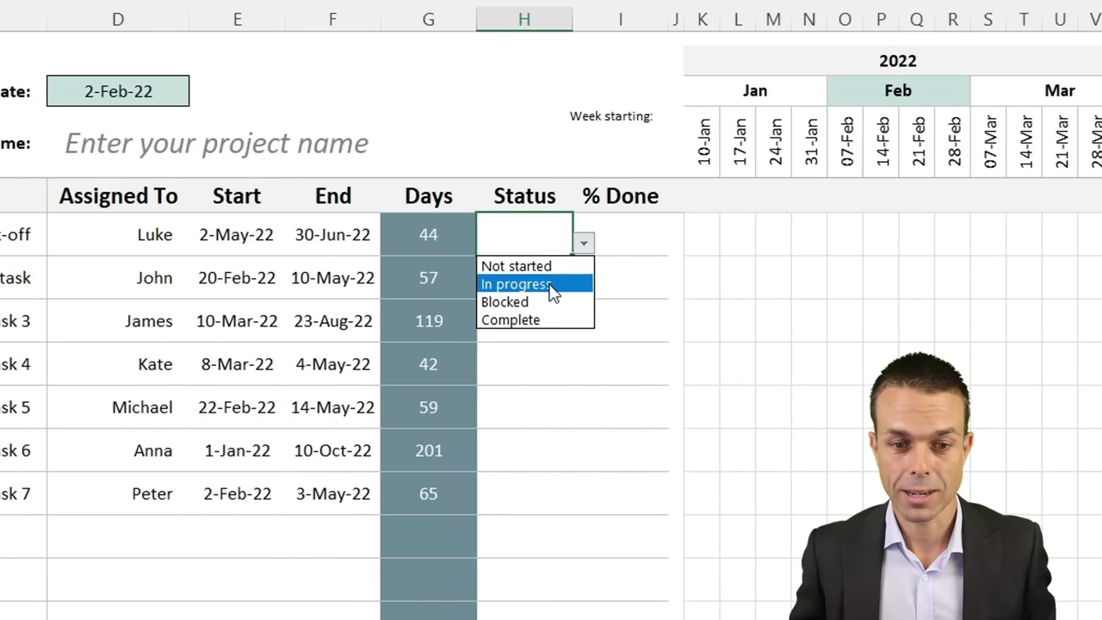
left_click(549, 284)
left_click(585, 246)
left_click(538, 301)
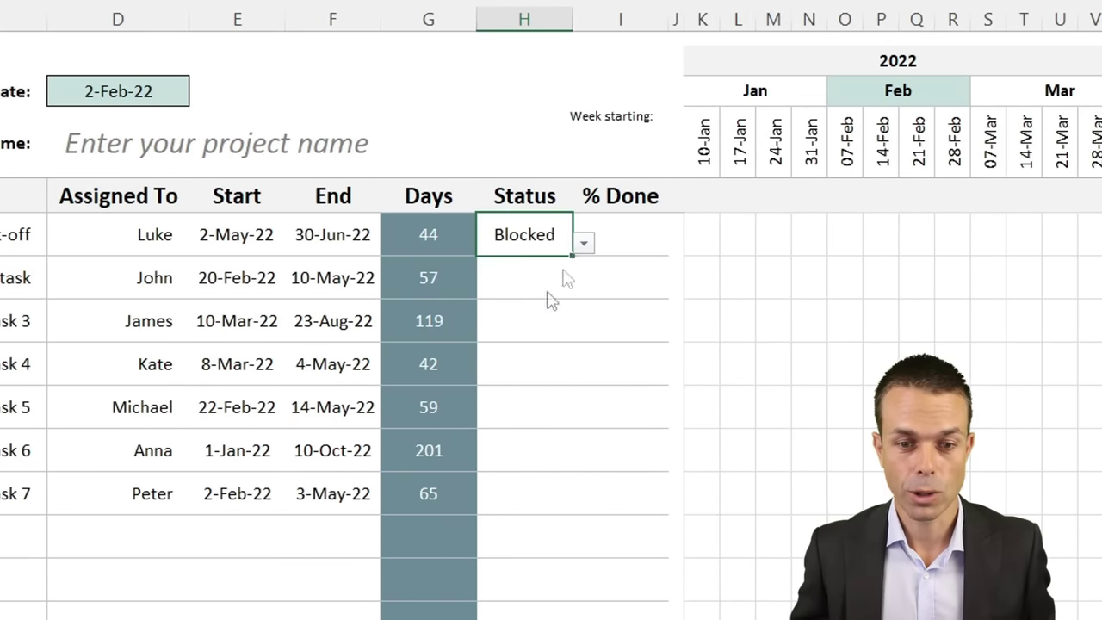
left_click(584, 246)
left_click(553, 323)
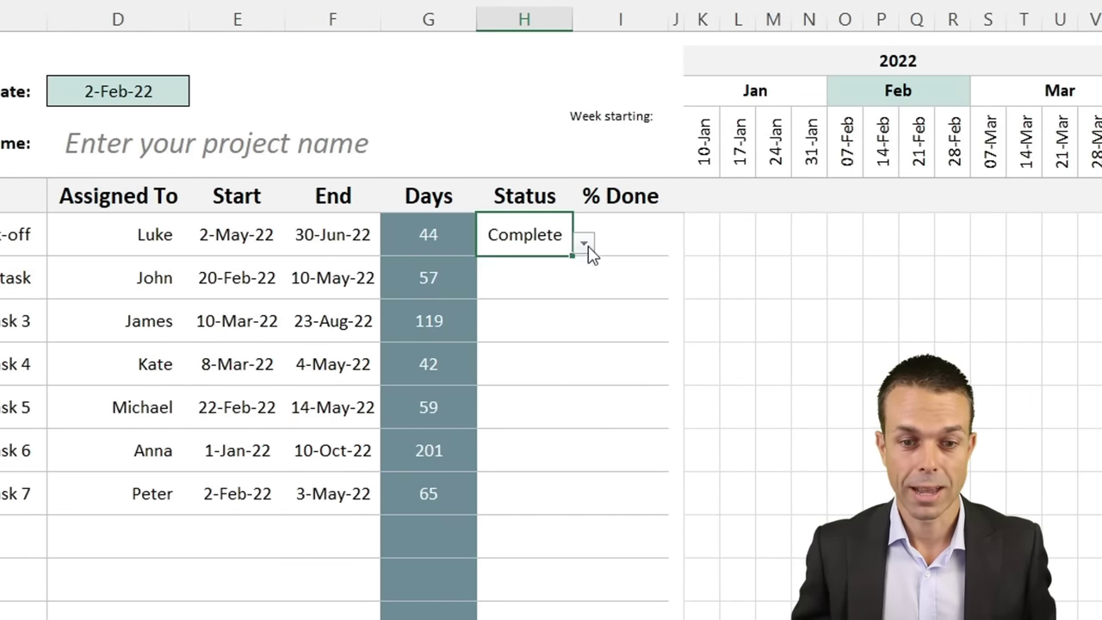
left_click(585, 245)
left_click(551, 267)
left_click(533, 288)
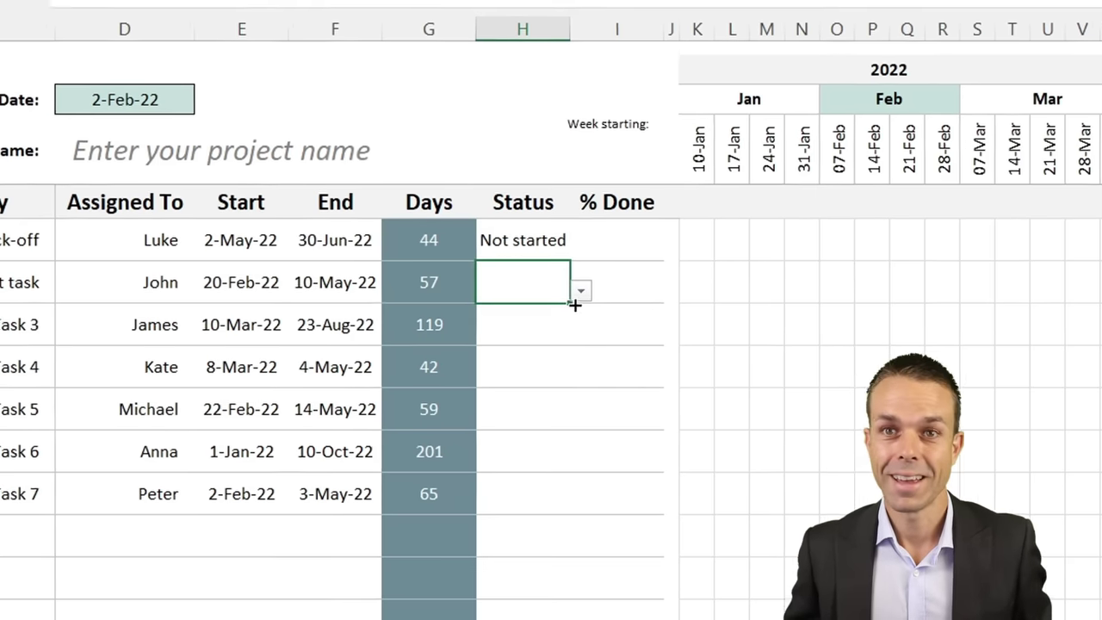
key("Up")
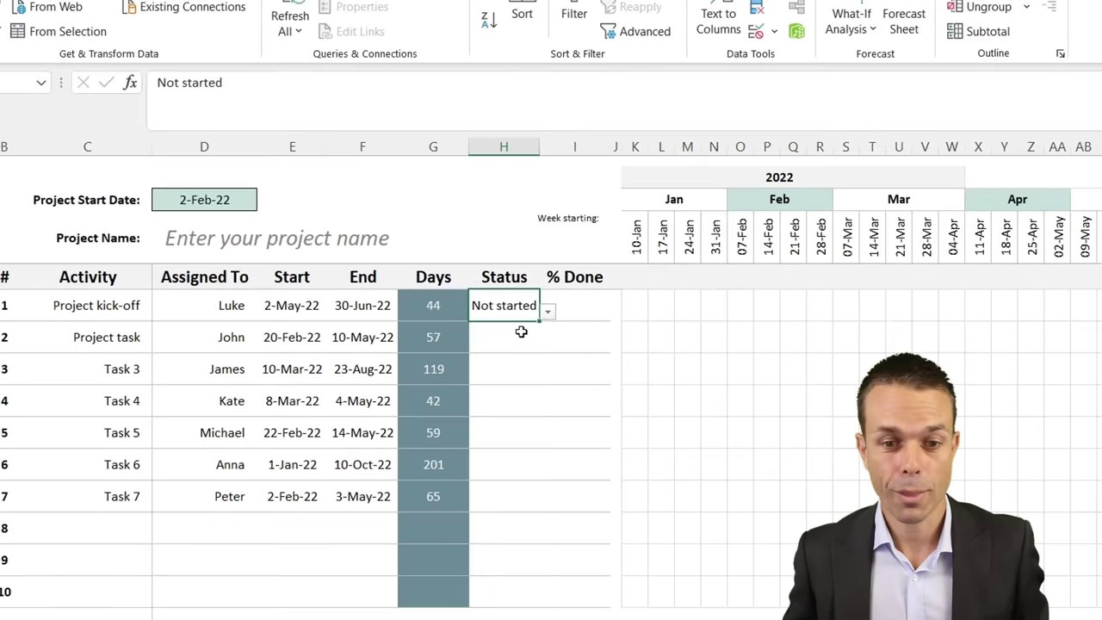
Step: Create a conditional formatting rule on Status cells H6:H15 for cells with specific text containing Blocked
scroll(521, 331, "down", 1)
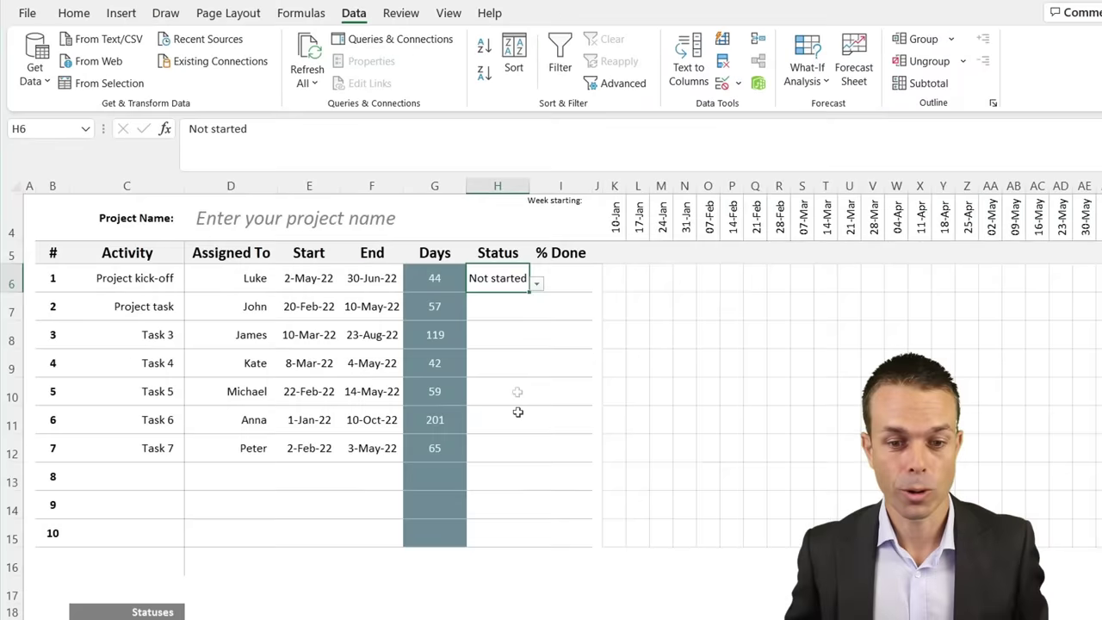
left_click(508, 521, "shift")
left_click(72, 13)
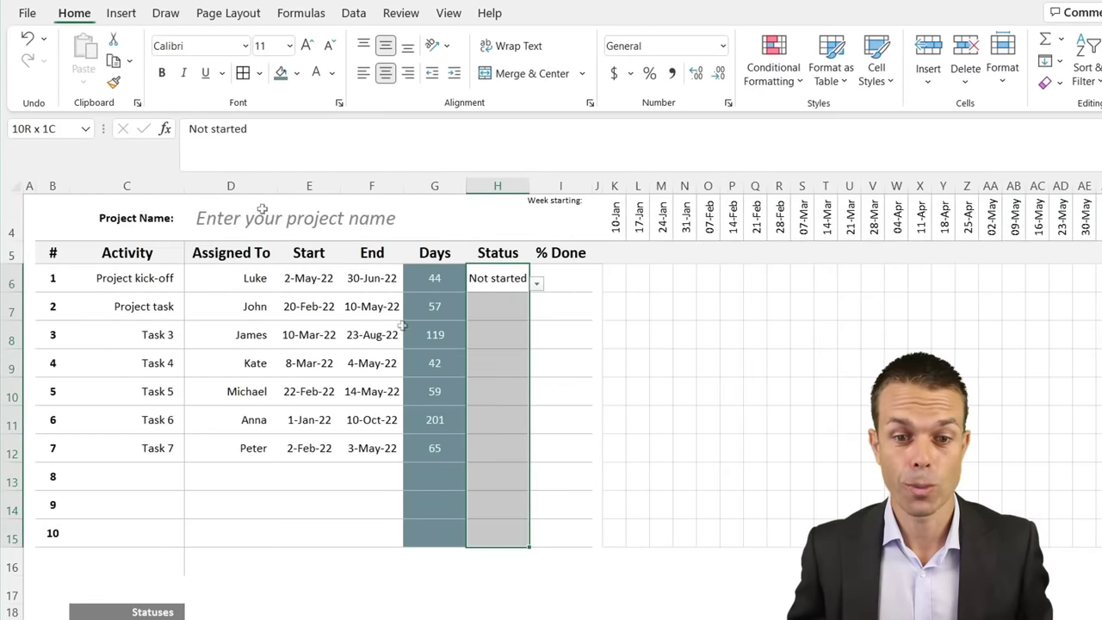
scroll(533, 413, "up", 1)
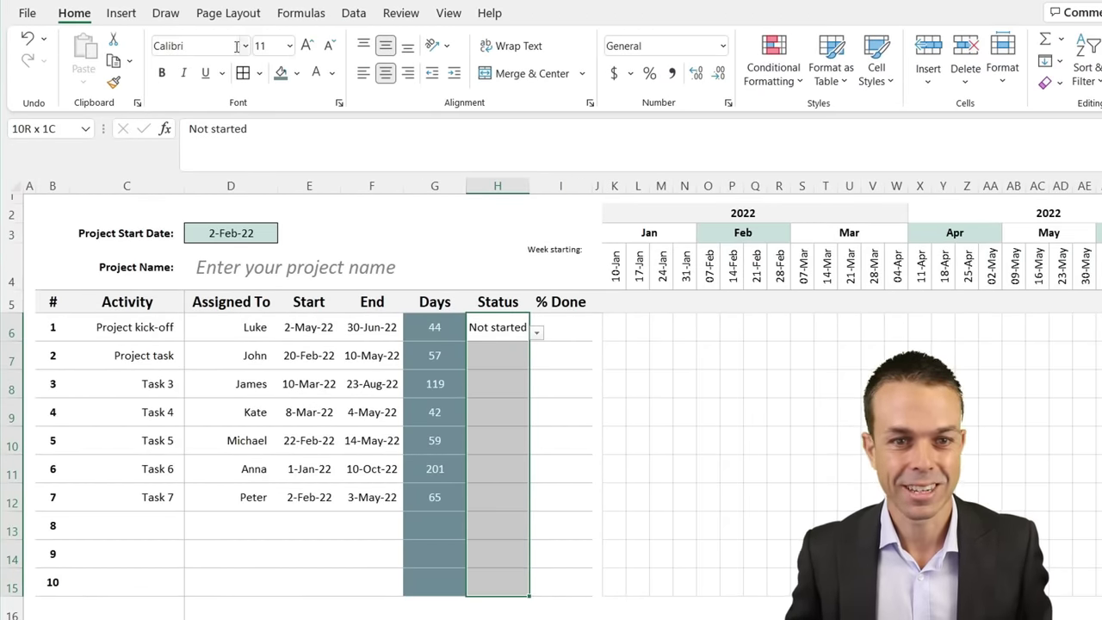
left_click(773, 69)
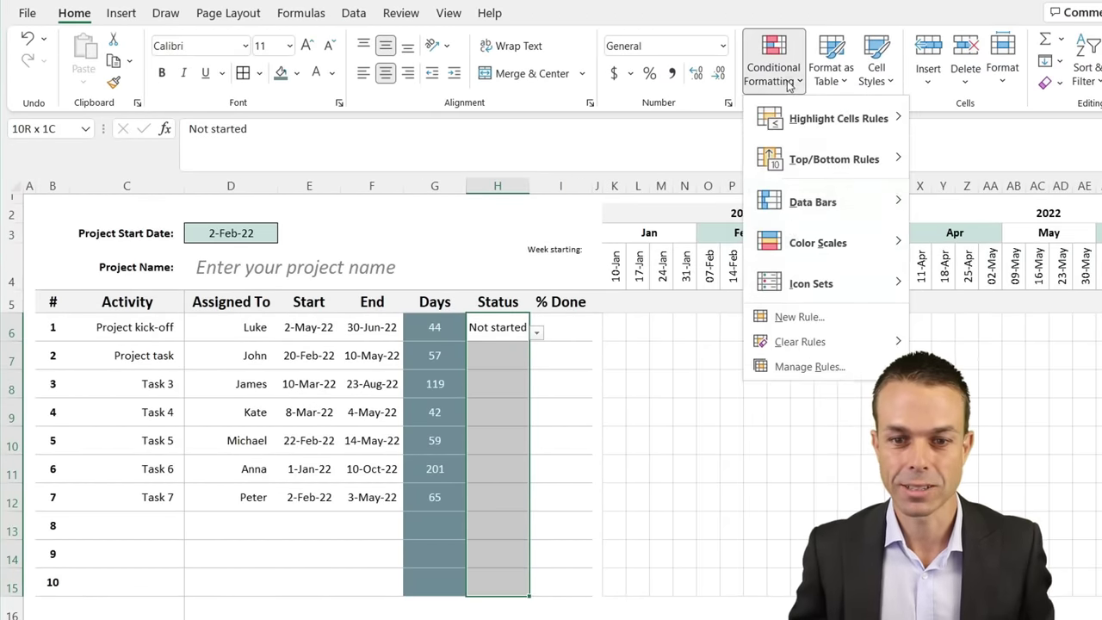
left_click(799, 317)
left_click_drag(214, 198, 135, 182)
left_click(125, 248)
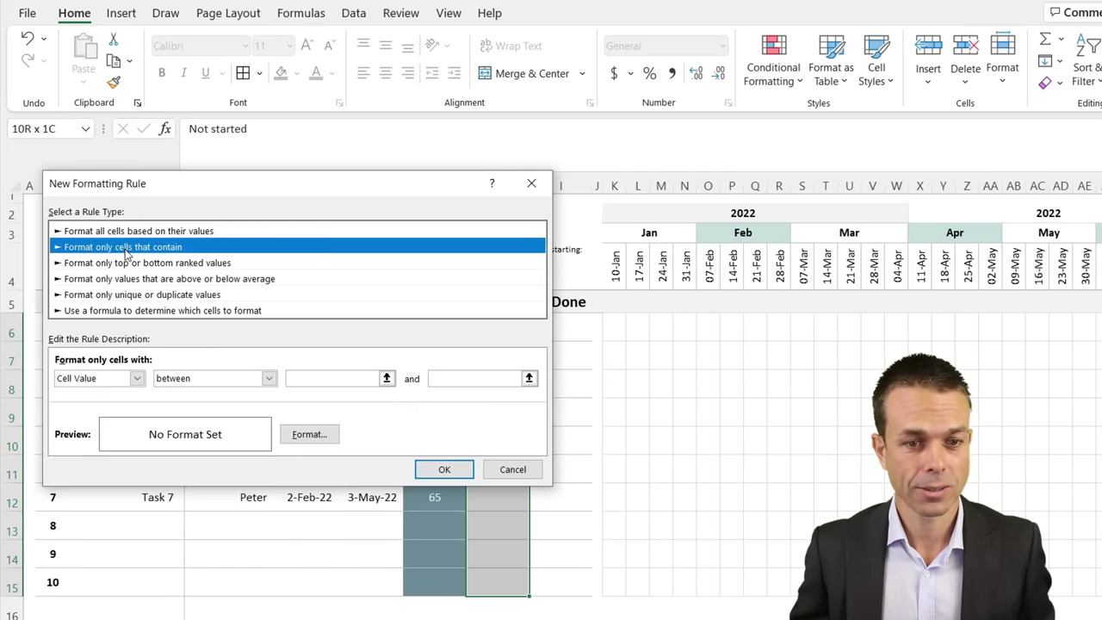
left_click(137, 378)
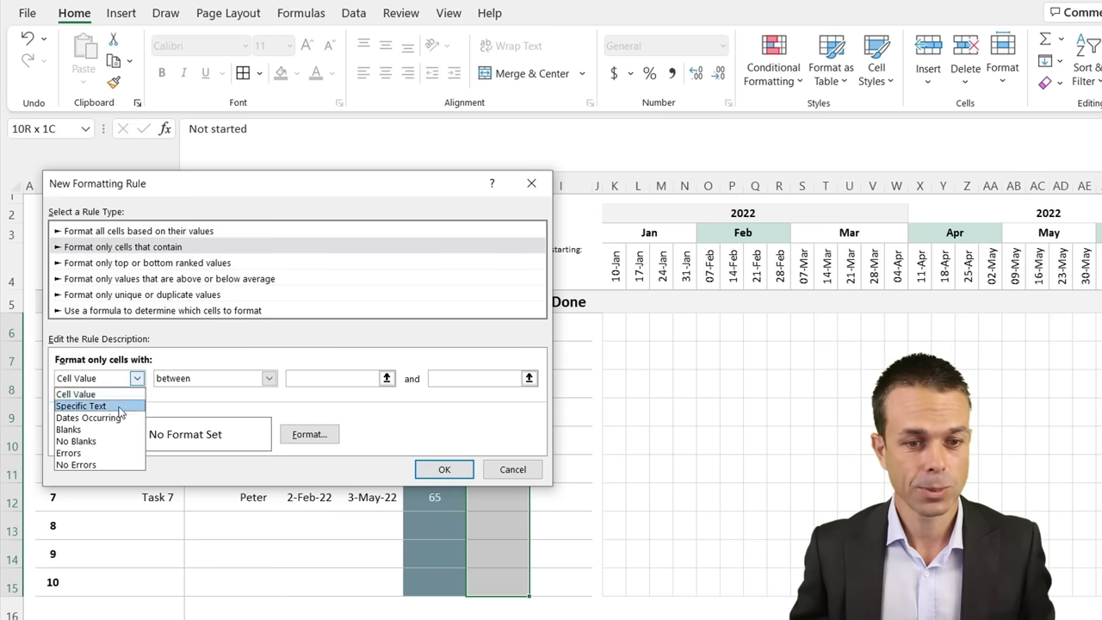
left_click(86, 405)
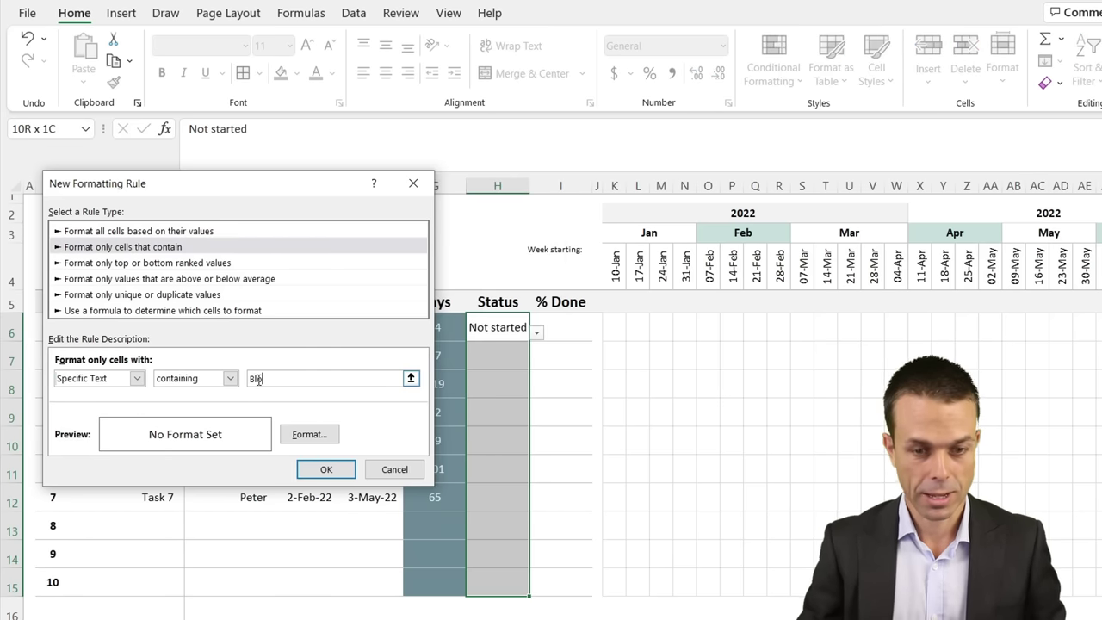
Step: Give the Blocked rule a light orange background fill and apply it to the Status cells
left_click(309, 434)
left_click(297, 137)
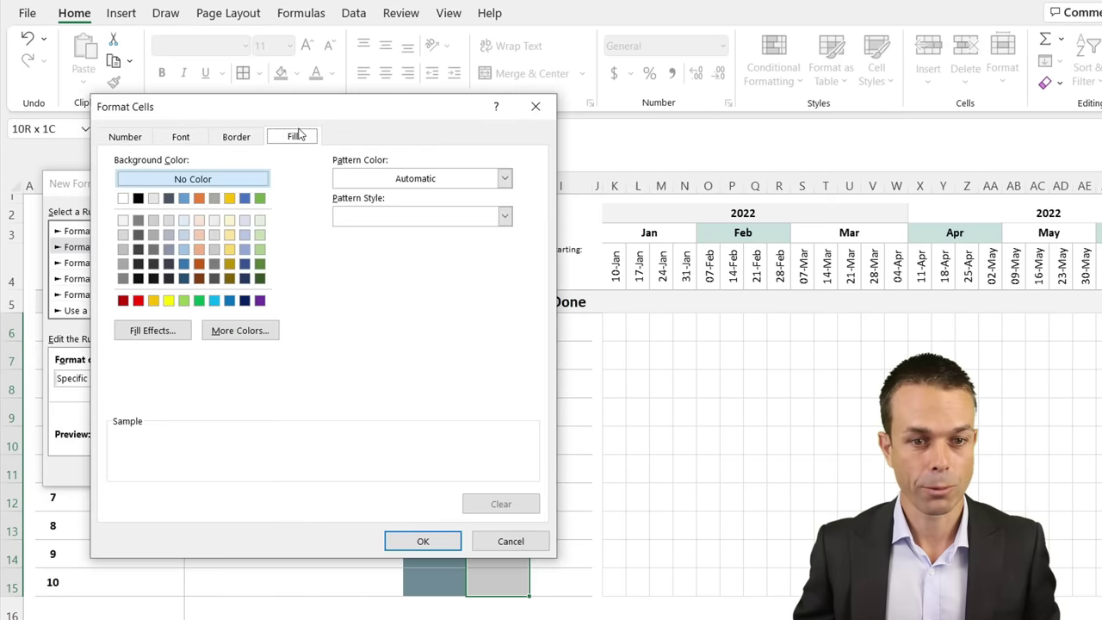
left_click(199, 220)
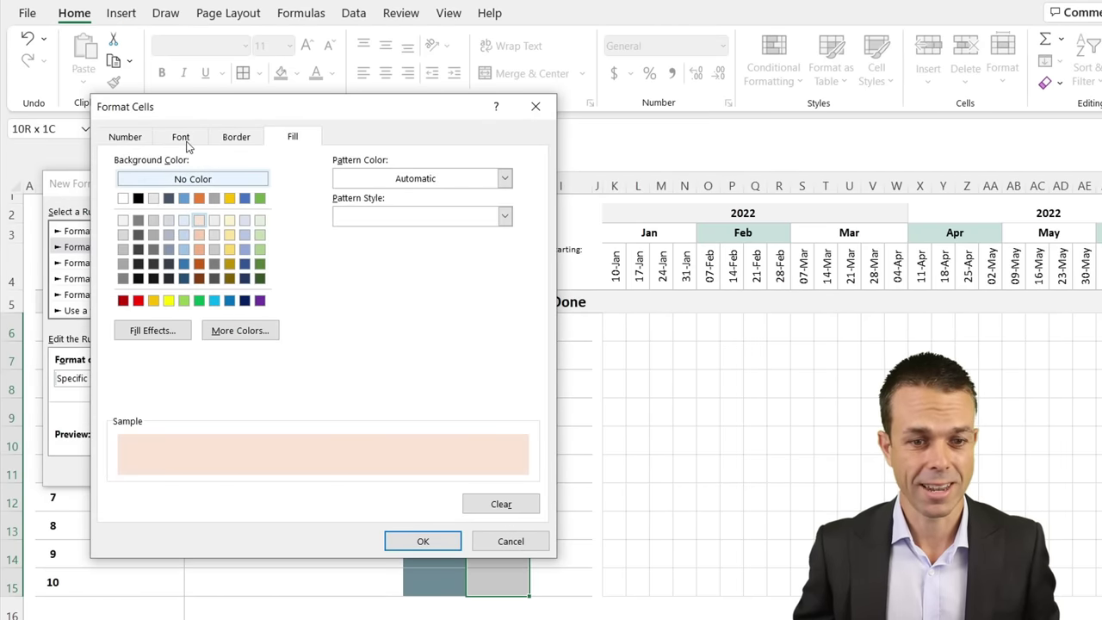
left_click(401, 544)
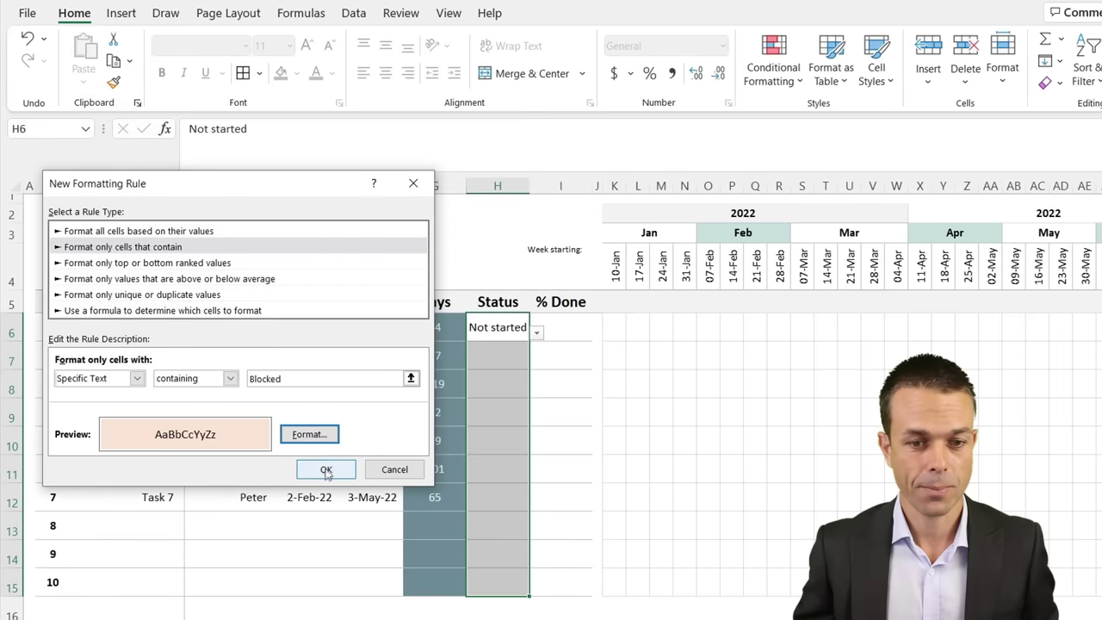
left_click(326, 469)
Step: Test the Blocked rule by setting Status cells H6 and H8 to Blocked, and clear H6:H8 again
left_click(491, 376)
left_click(523, 330)
left_click(536, 335)
left_click(492, 369)
left_click(500, 410)
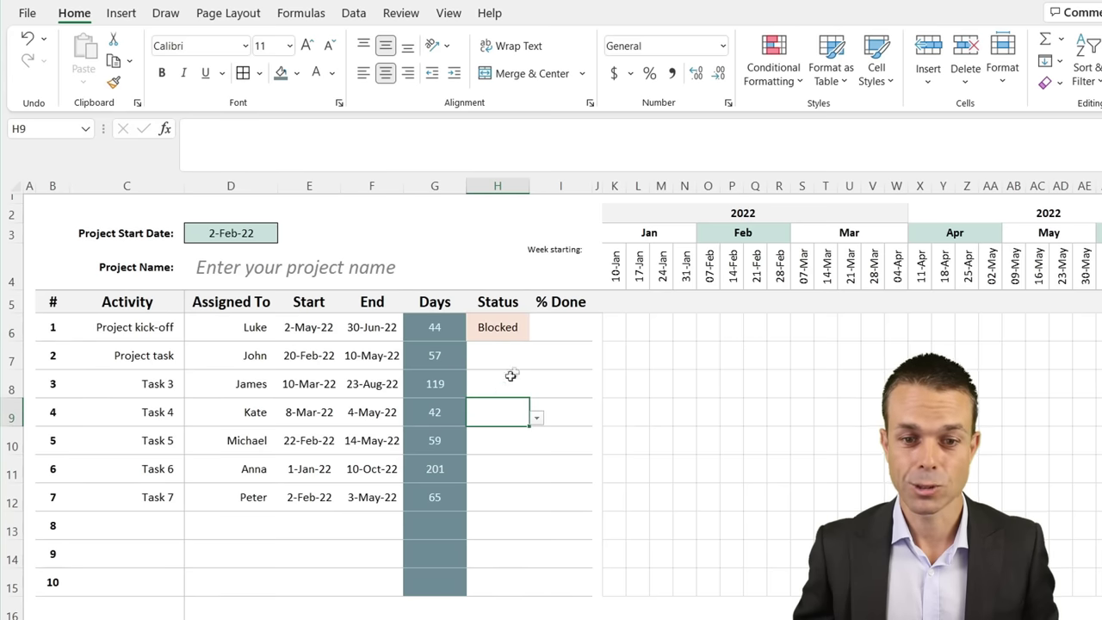
left_click(513, 384)
left_click(537, 393)
left_click(493, 426)
left_click(486, 483)
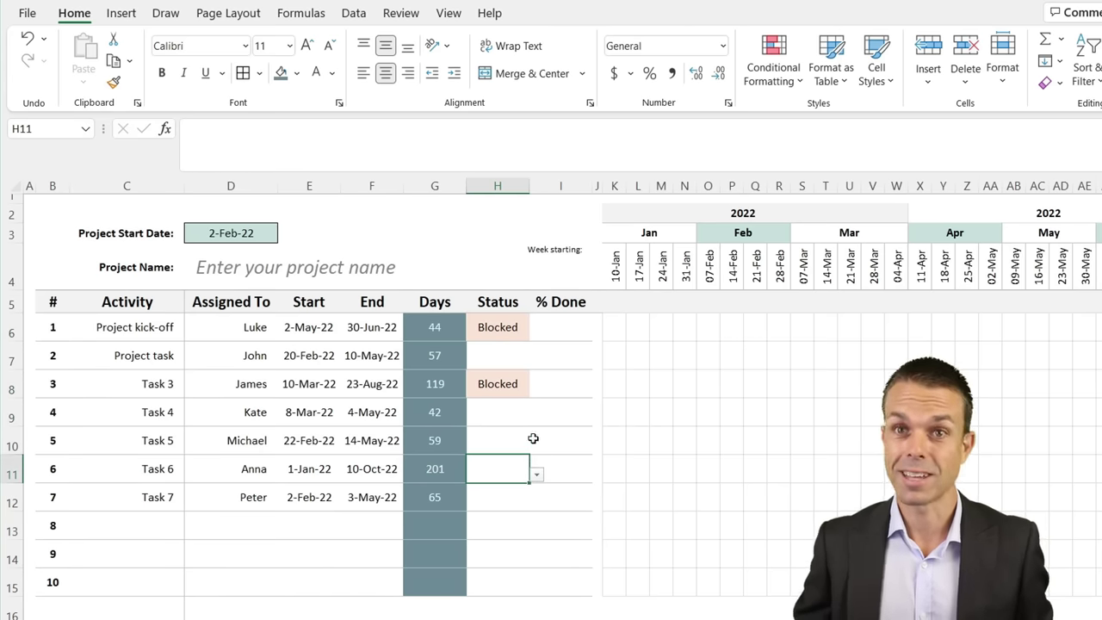
left_click(508, 325)
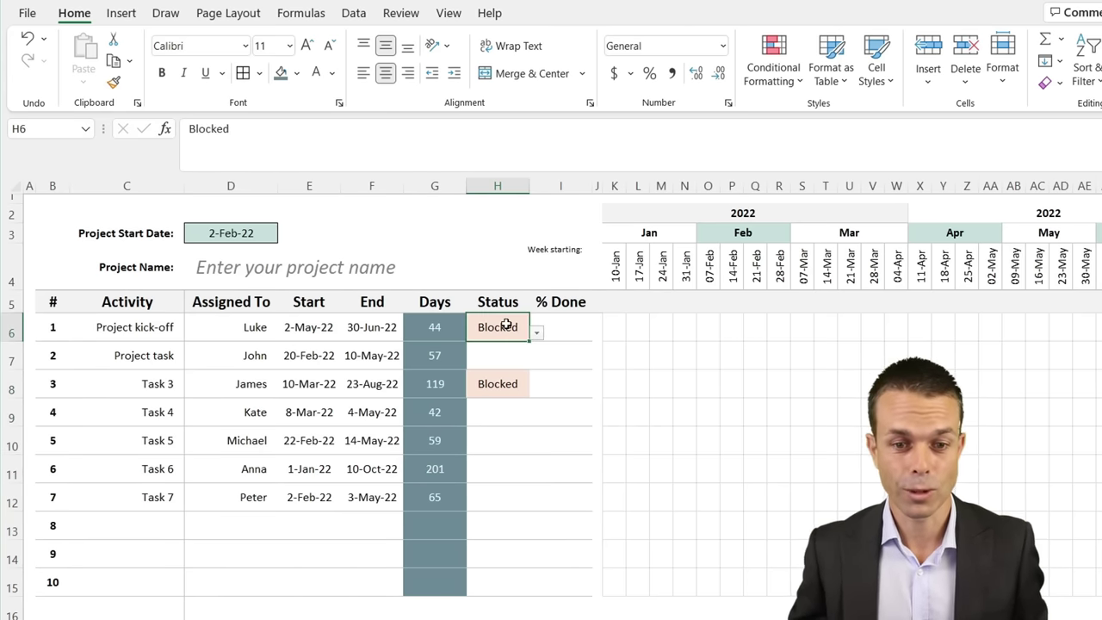
left_click(508, 384, "shift")
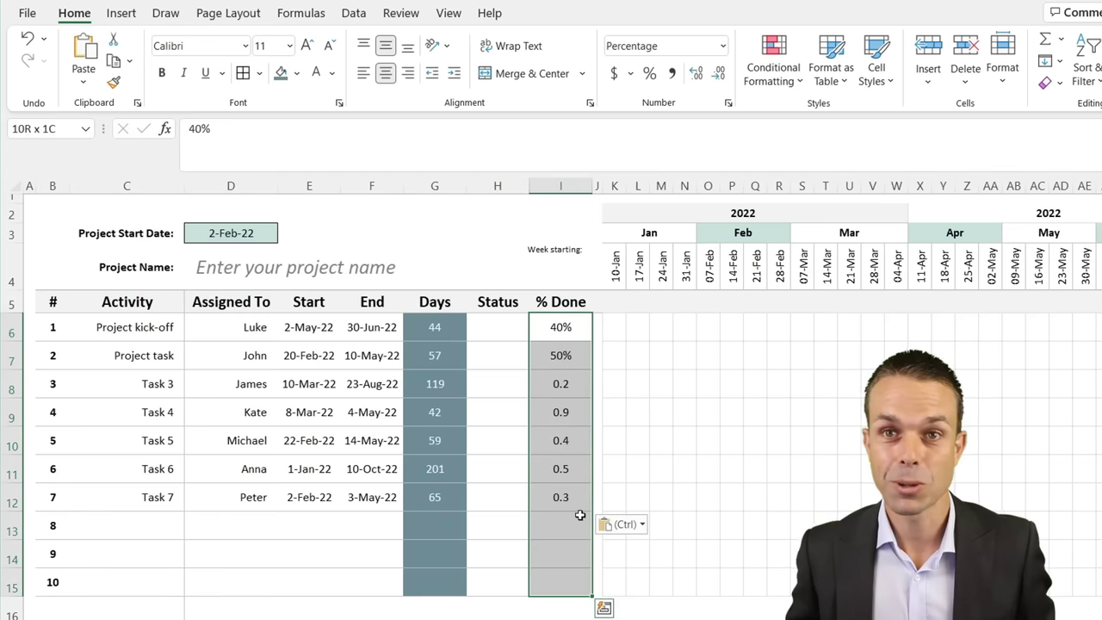
Step: Format the % Done cells I6:I15 as percentages
left_click(561, 328)
left_click(569, 386)
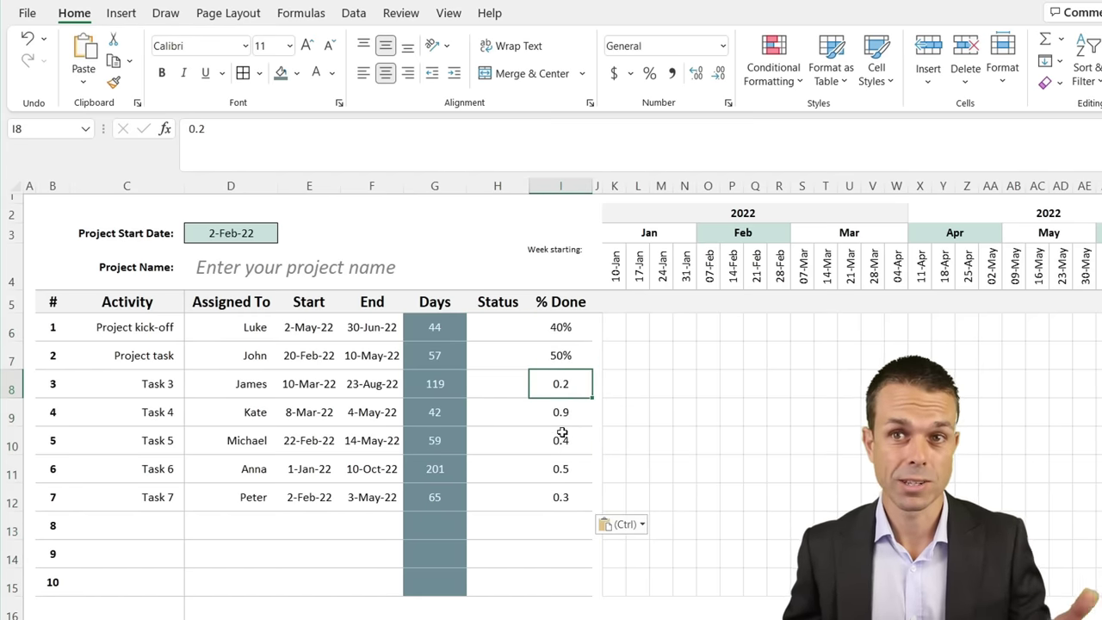
left_click(569, 411)
left_click(561, 440)
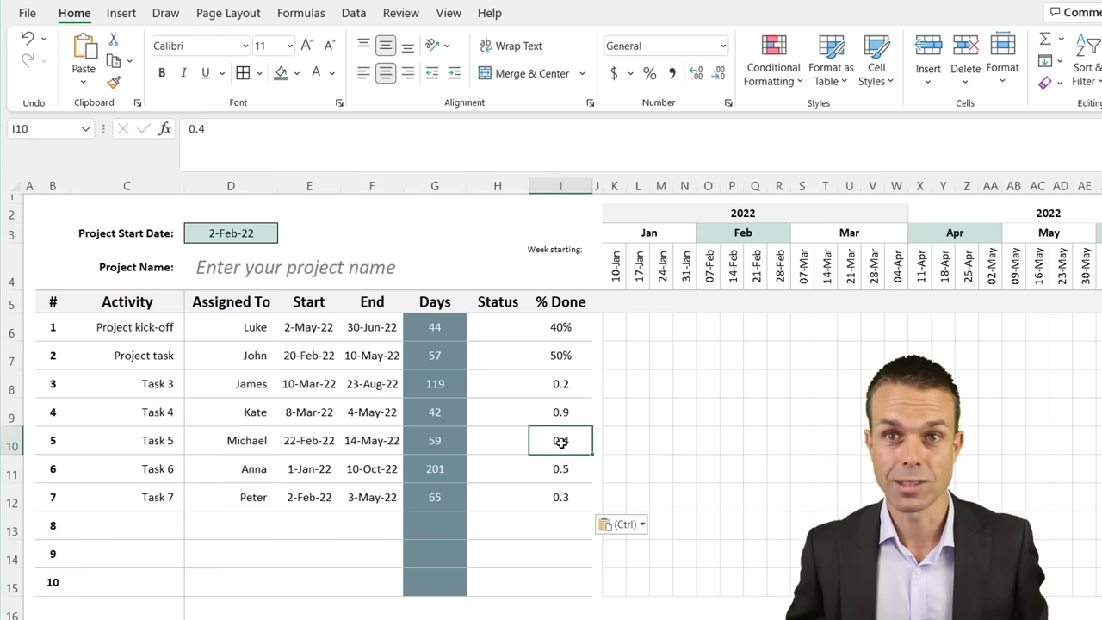
left_click(561, 327)
left_click(563, 576, "shift")
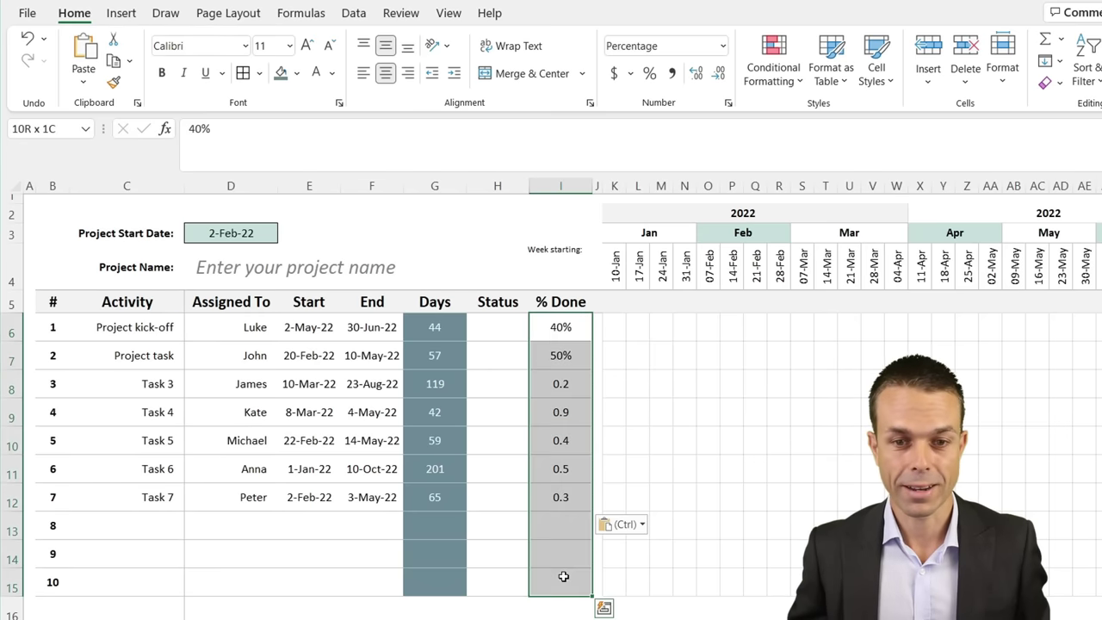
right_click(573, 332)
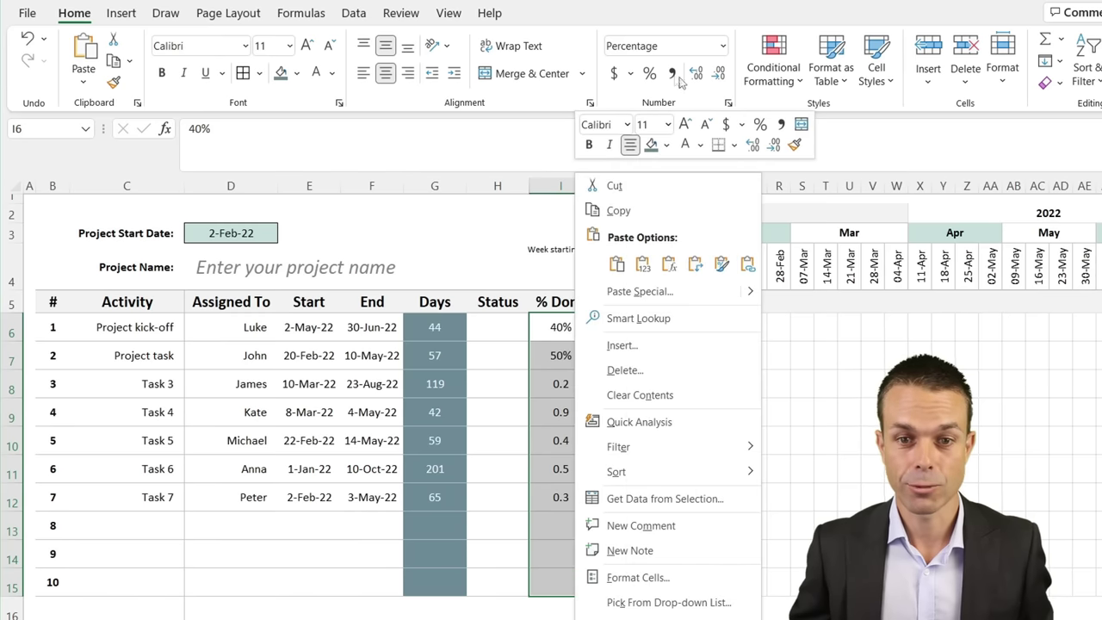
left_click(651, 77)
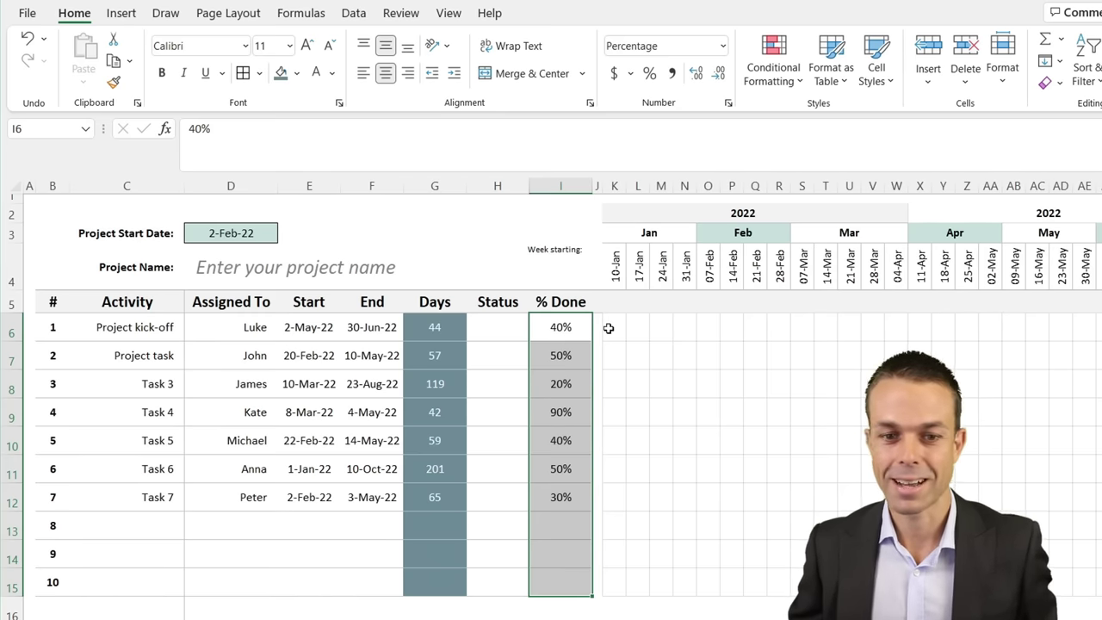
Step: Enter the milestone formula =IF(K$4=($F6-WEEKDAY($F6,2)+1),"u","") in the first timeline cell K6
left_click(505, 330)
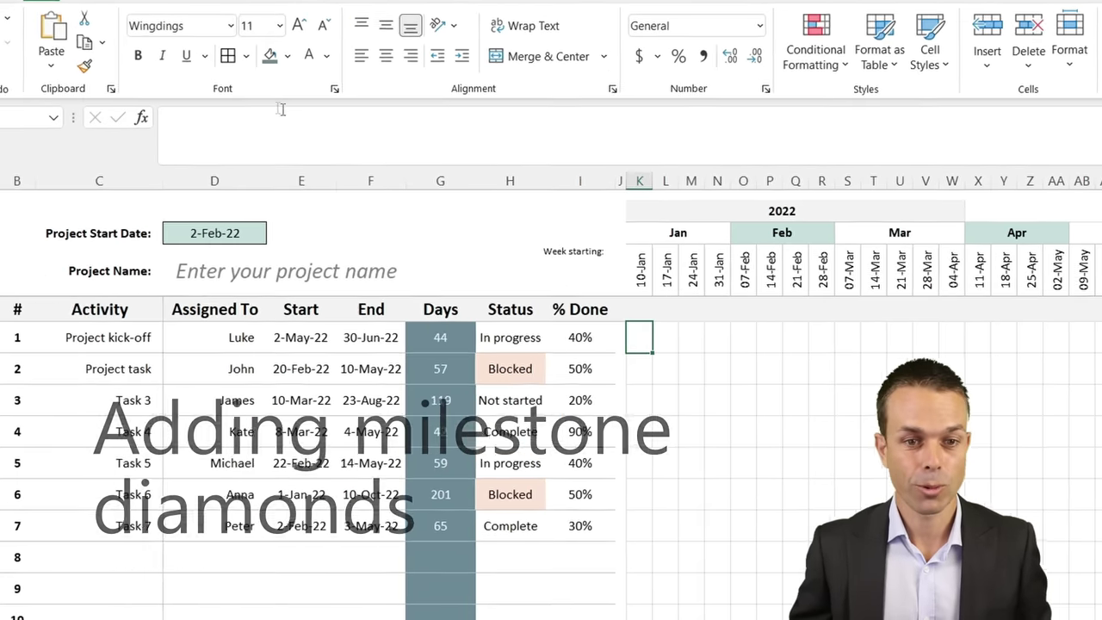
left_click(292, 128)
type("=IF(K$4=($F6-WEEKDAY($F6,2)+1),\"u\",\"\")")
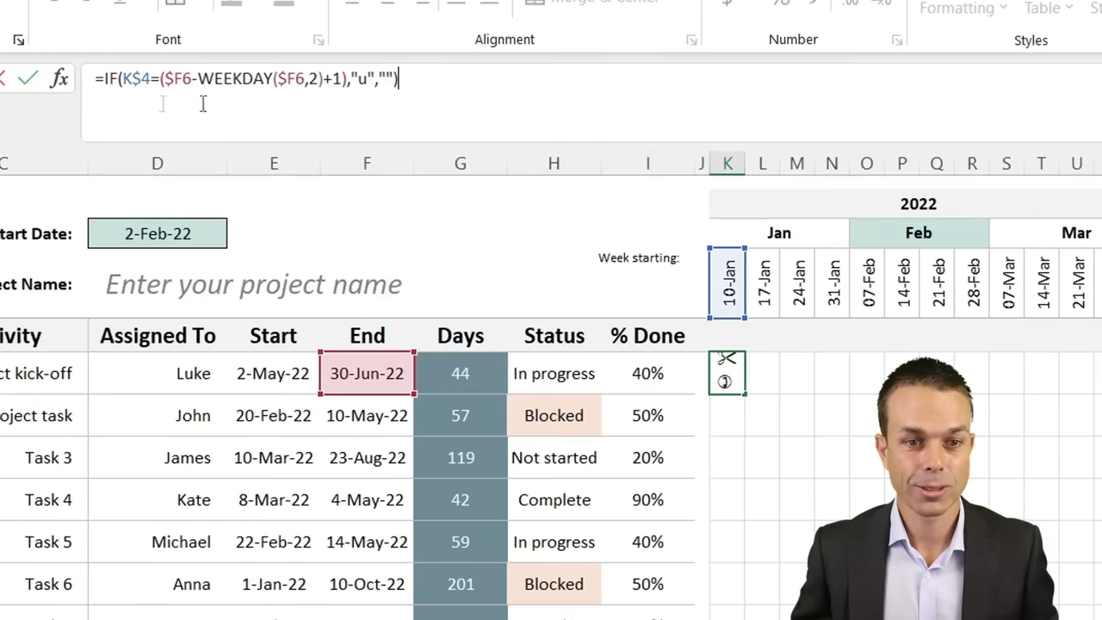
left_click(155, 79)
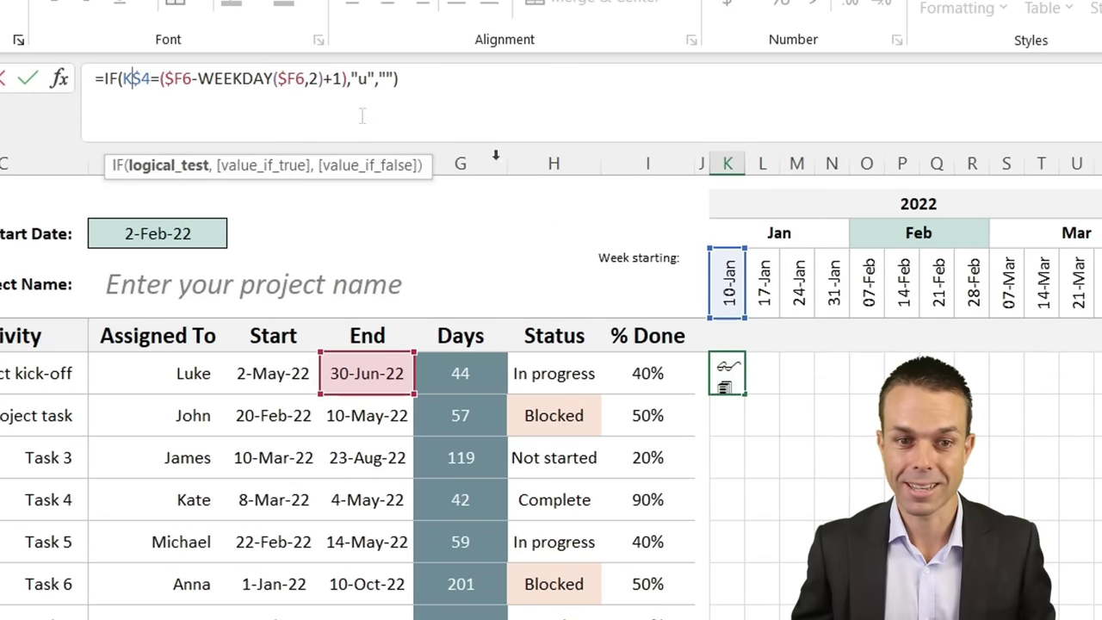
left_click(361, 79)
type("u")
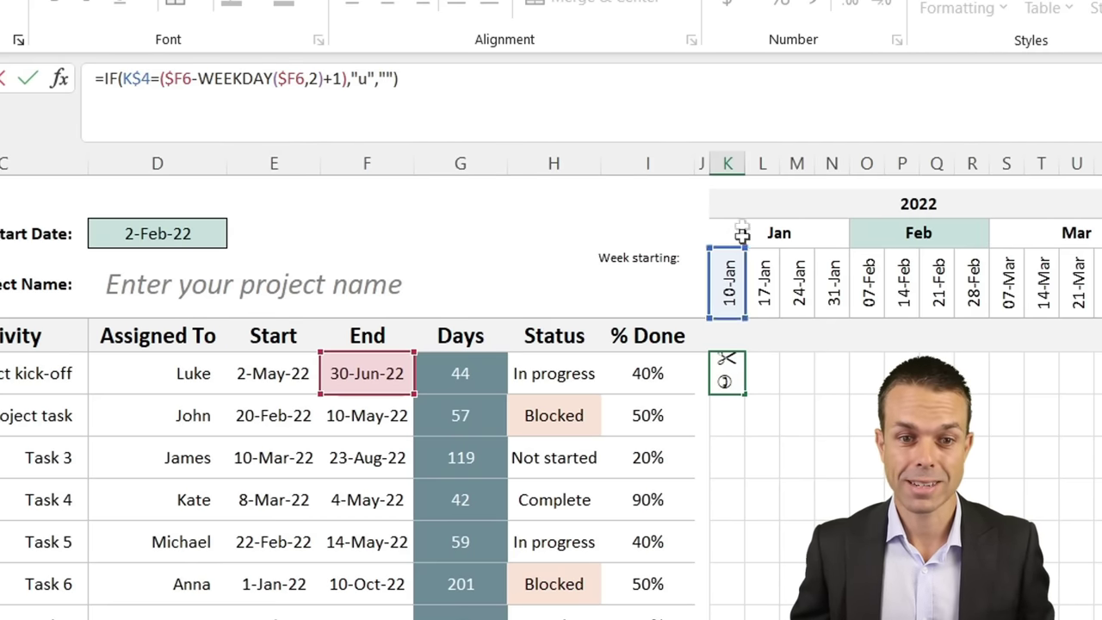
left_click(377, 79)
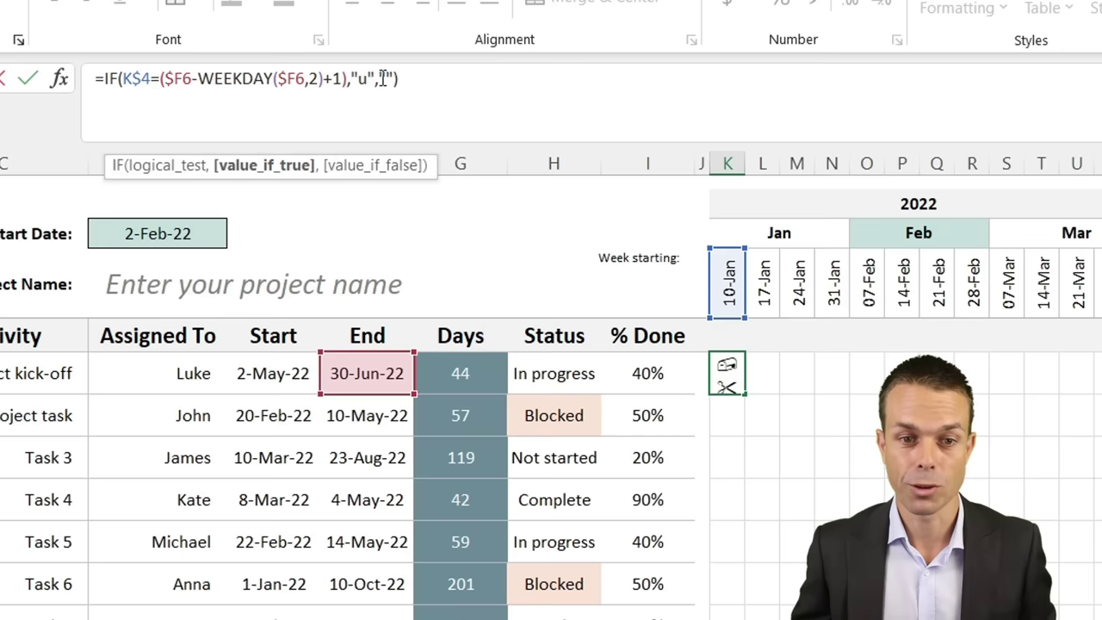
left_click(384, 79)
left_click(402, 79)
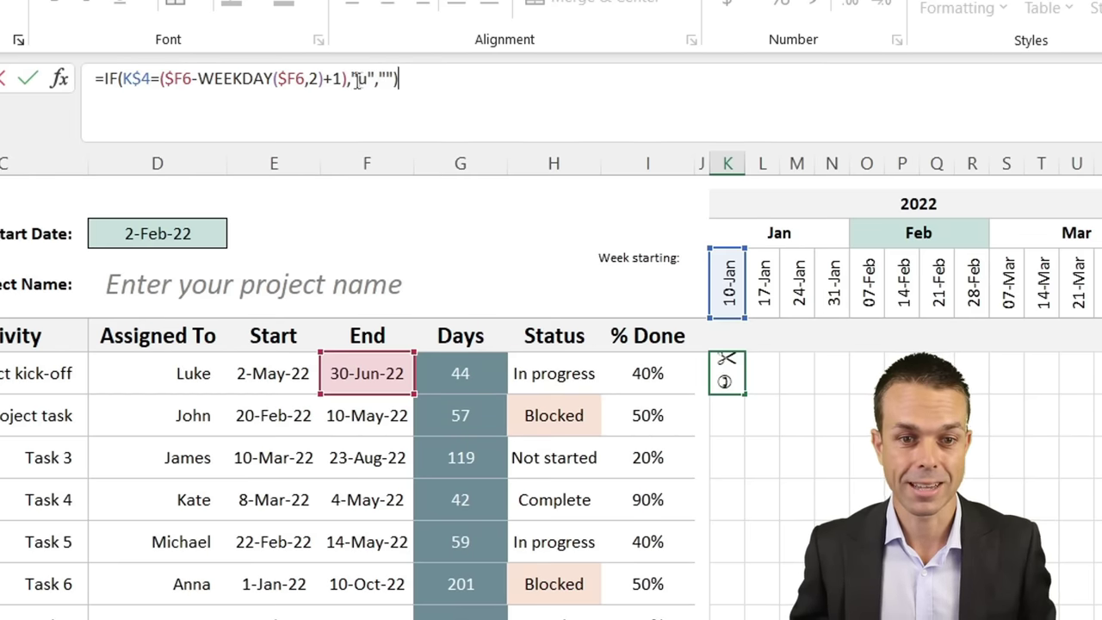
key("Return")
left_click(728, 370)
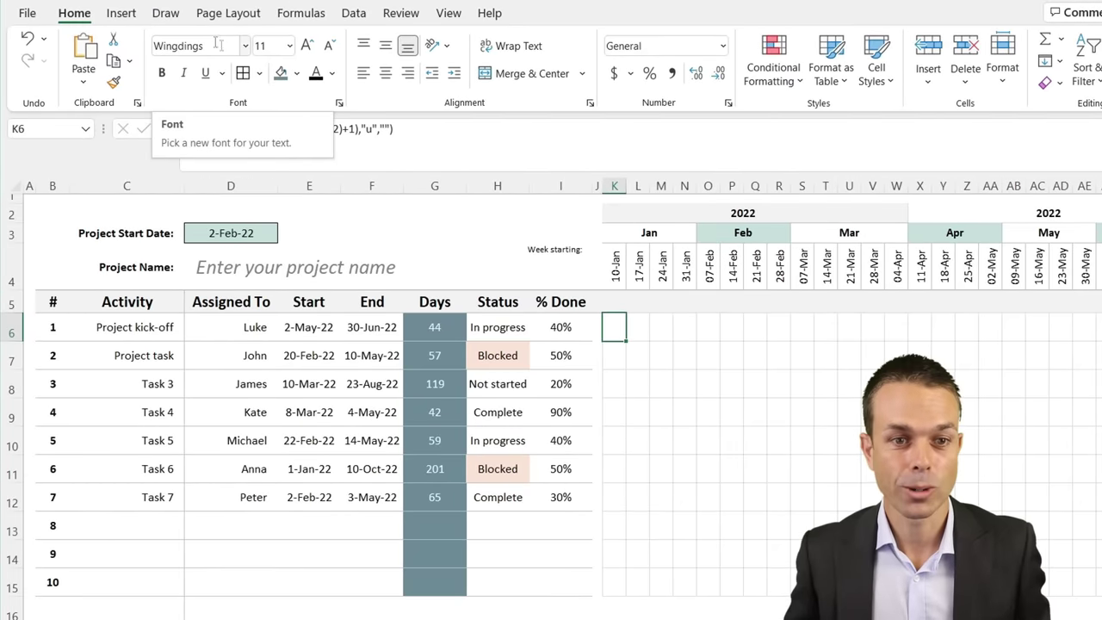
Step: Check that K6 uses the Wingdings font and fill its milestone formula across row 6 to BJ6
left_click(218, 45)
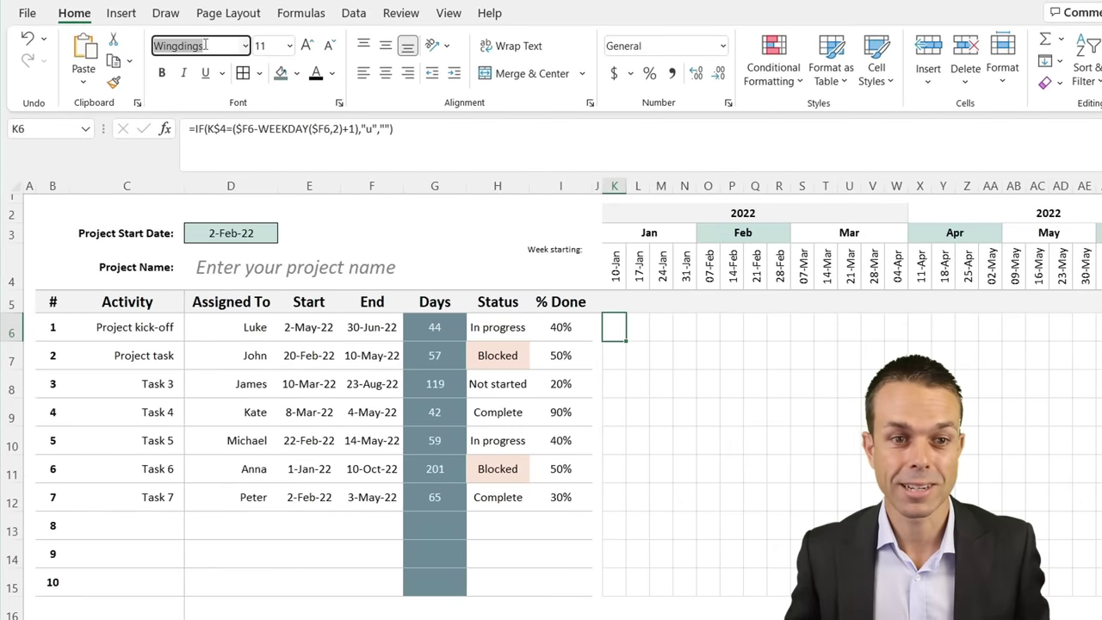
left_click(201, 45)
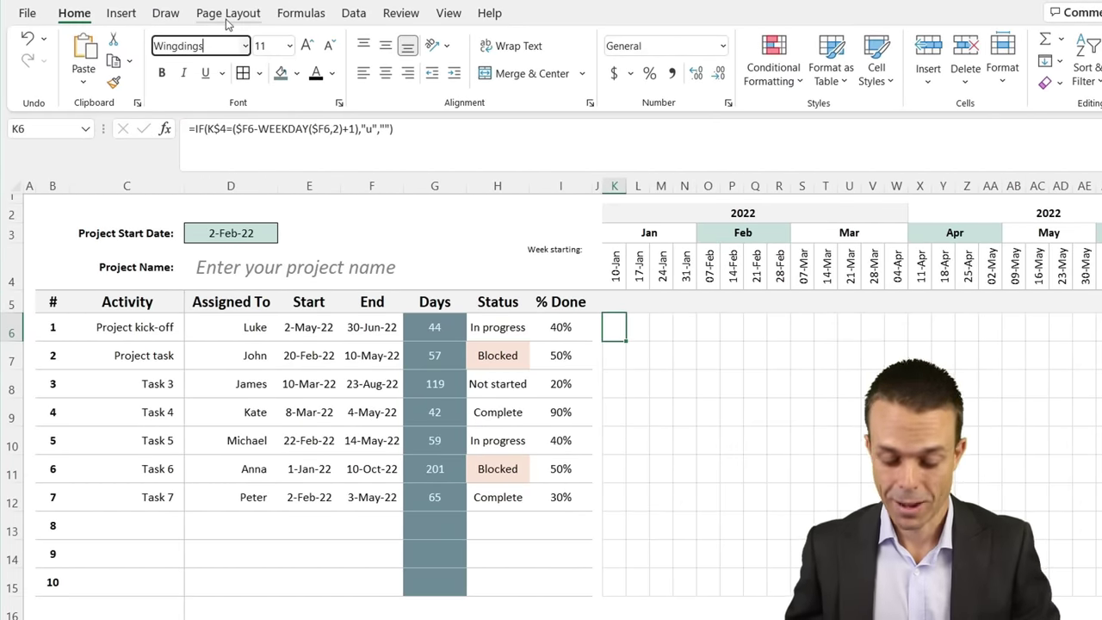
key("Escape")
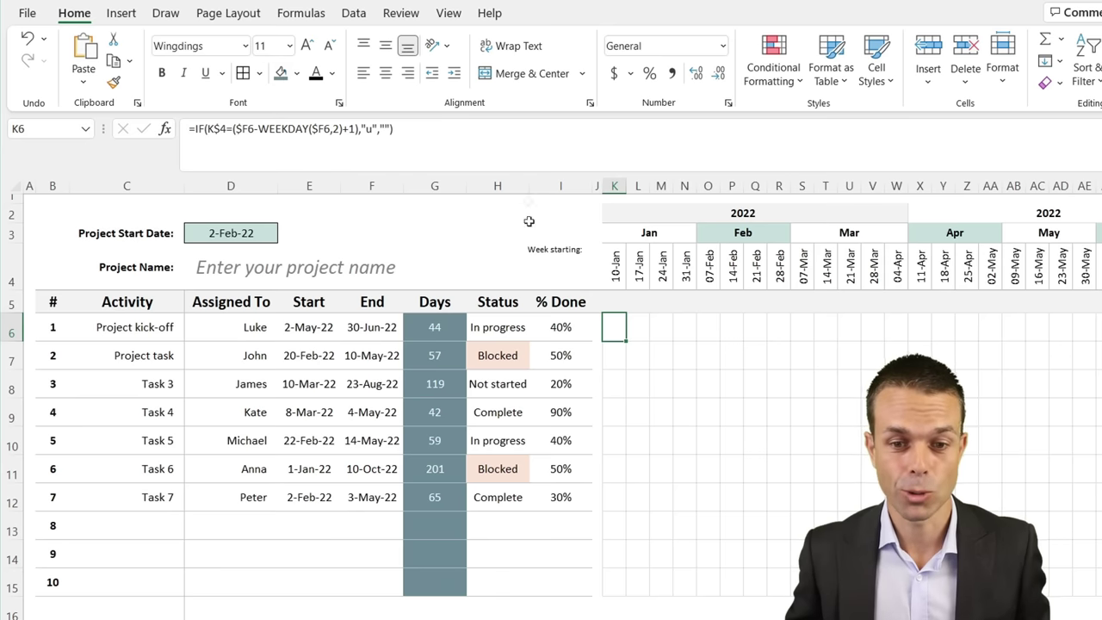
left_click_drag(622, 341, 1094, 341)
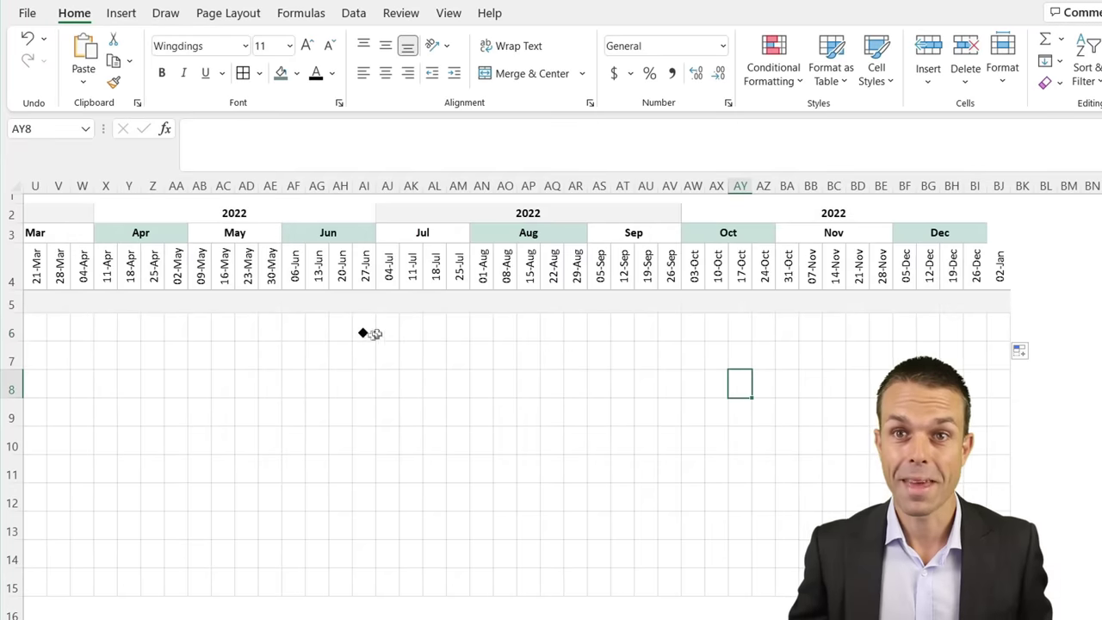
left_click(362, 332)
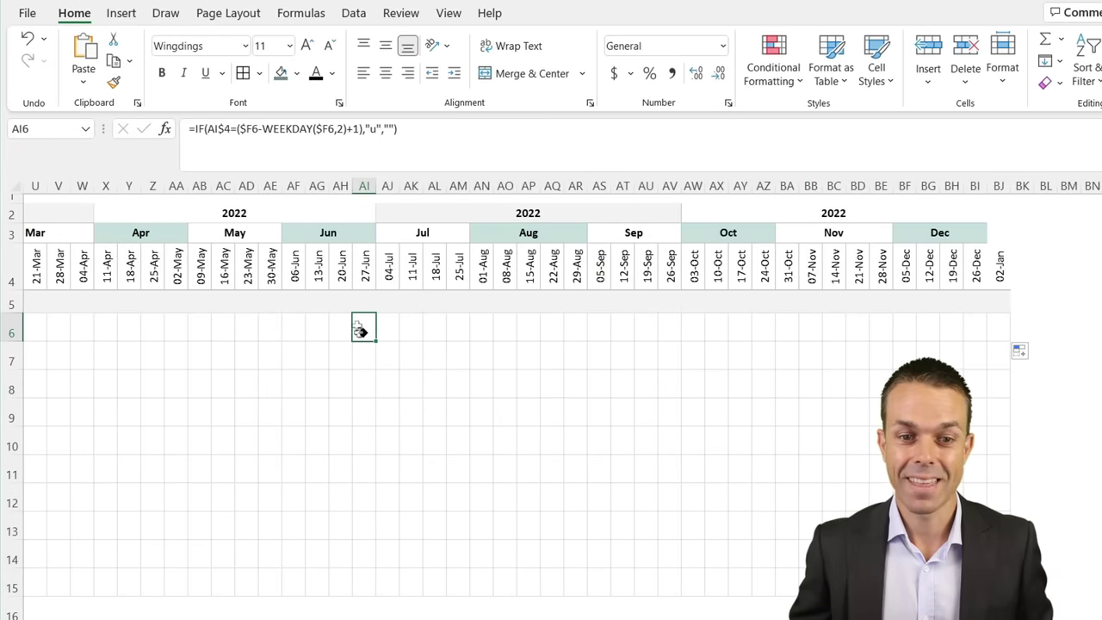
Step: Center the timeline grid cells K6:BJ15 vertically and horizontally and reduce their font size to 10
left_click(999, 327)
scroll(552, 457, "left", 5)
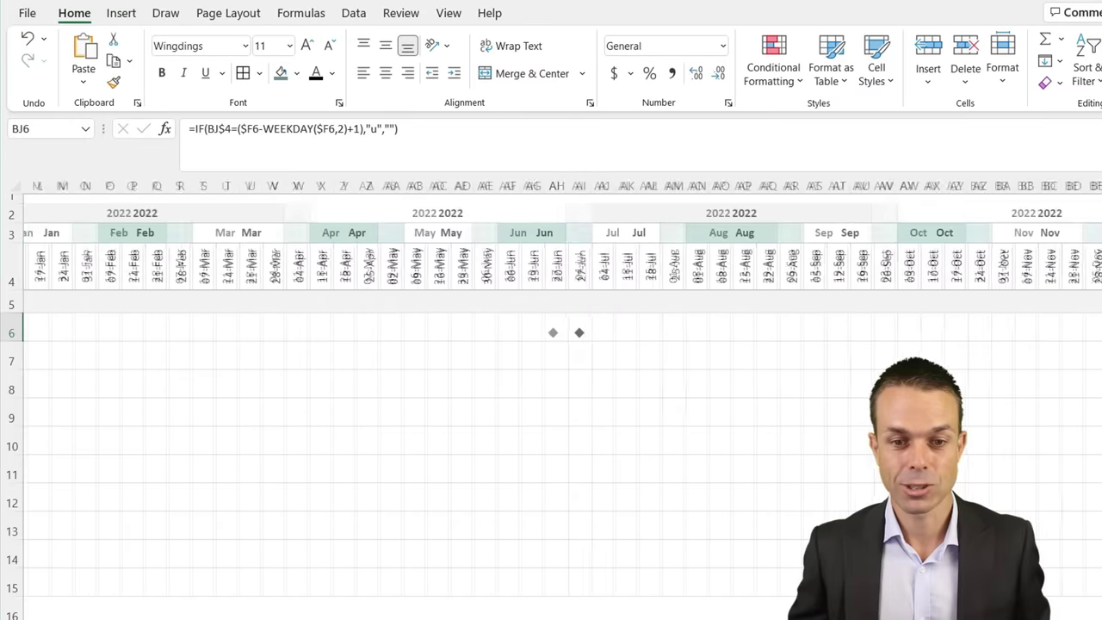
scroll(380, 341, "down", 1)
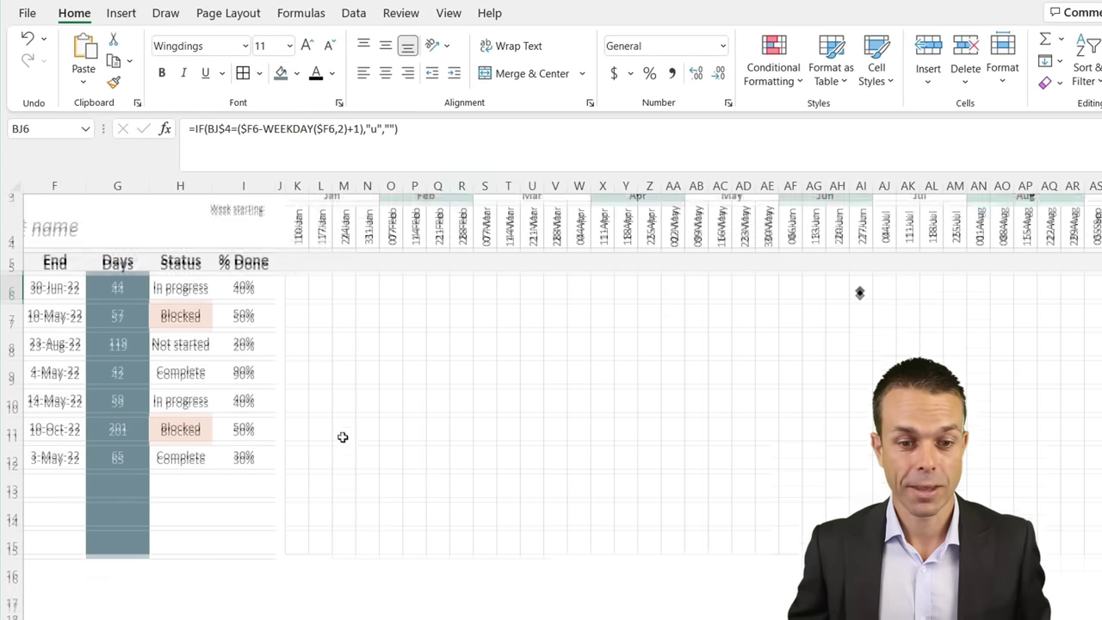
left_click(300, 538, "shift")
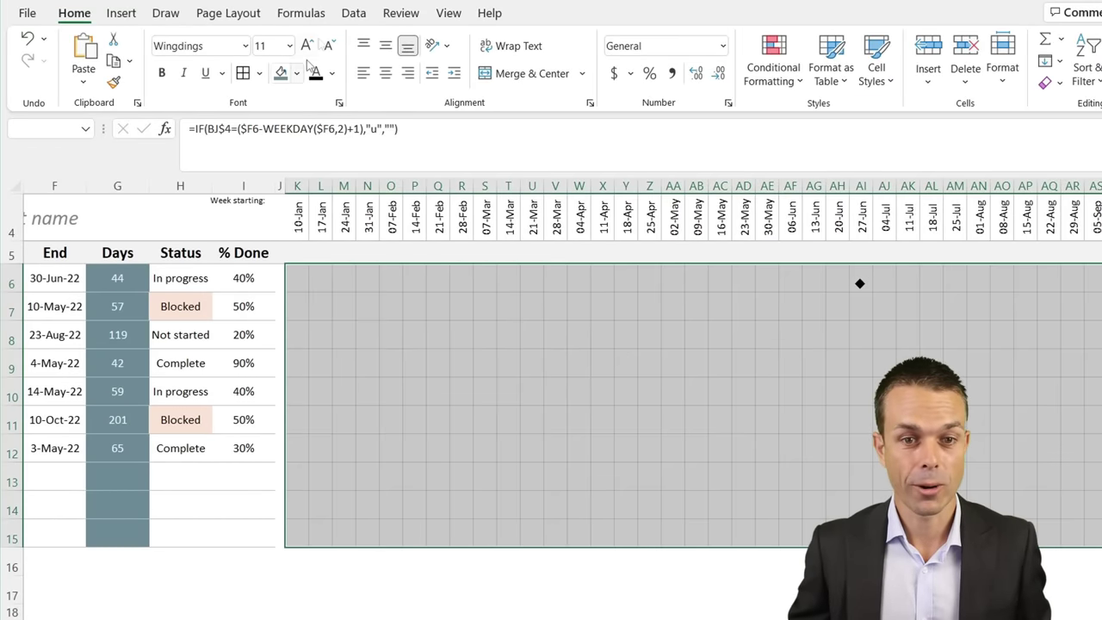
left_click(386, 46)
left_click(386, 73)
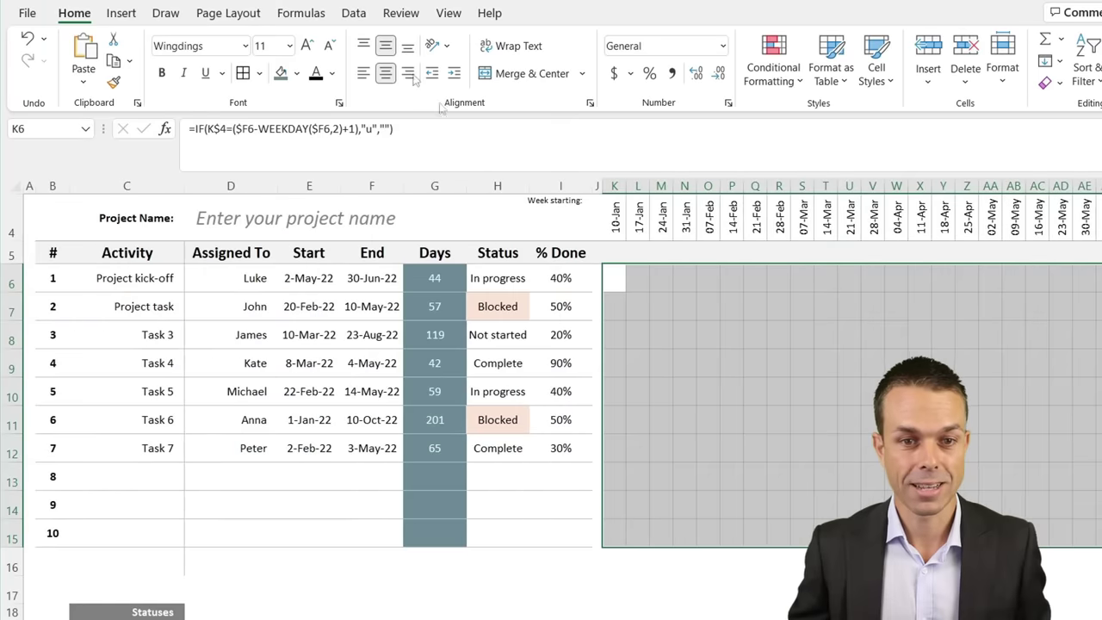
left_click(329, 46)
left_click(332, 49)
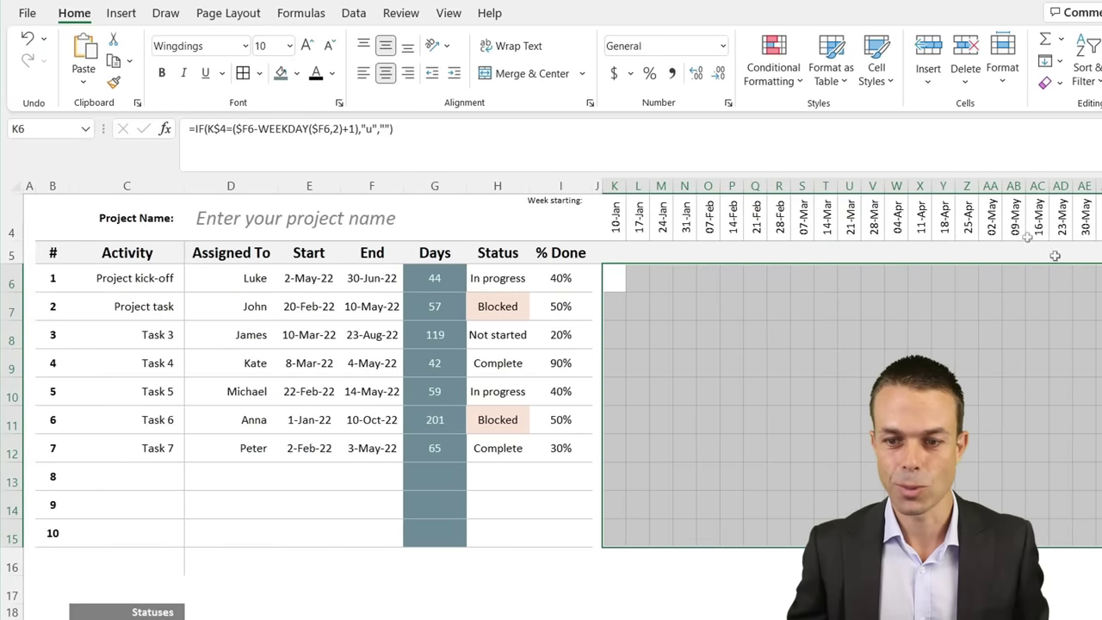
left_click(1091, 478)
scroll(922, 258, "right", 4)
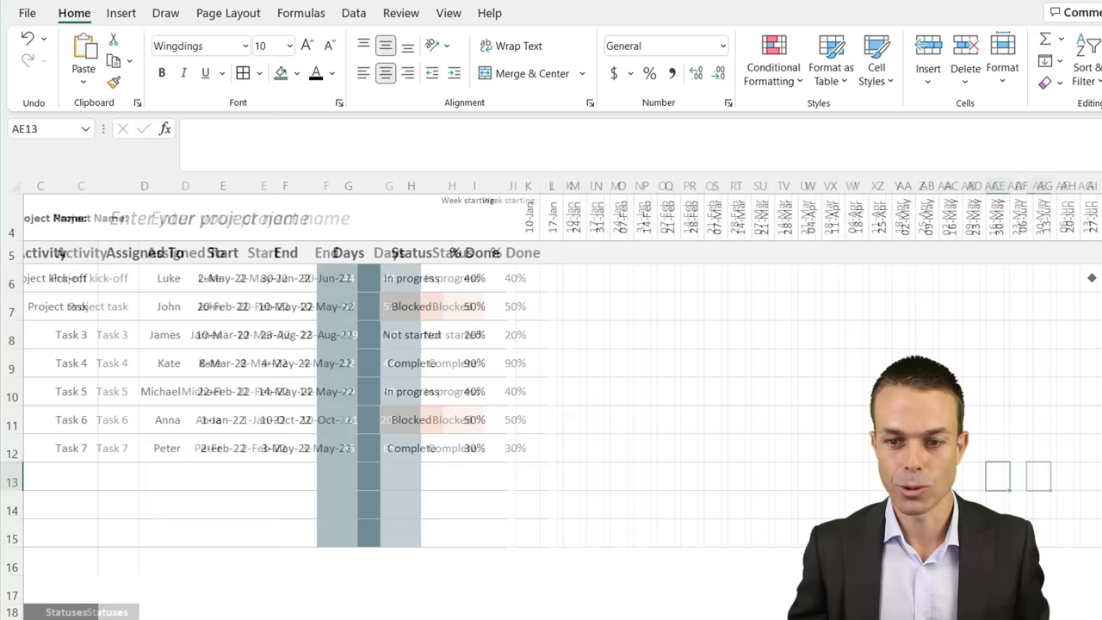
left_click(923, 277)
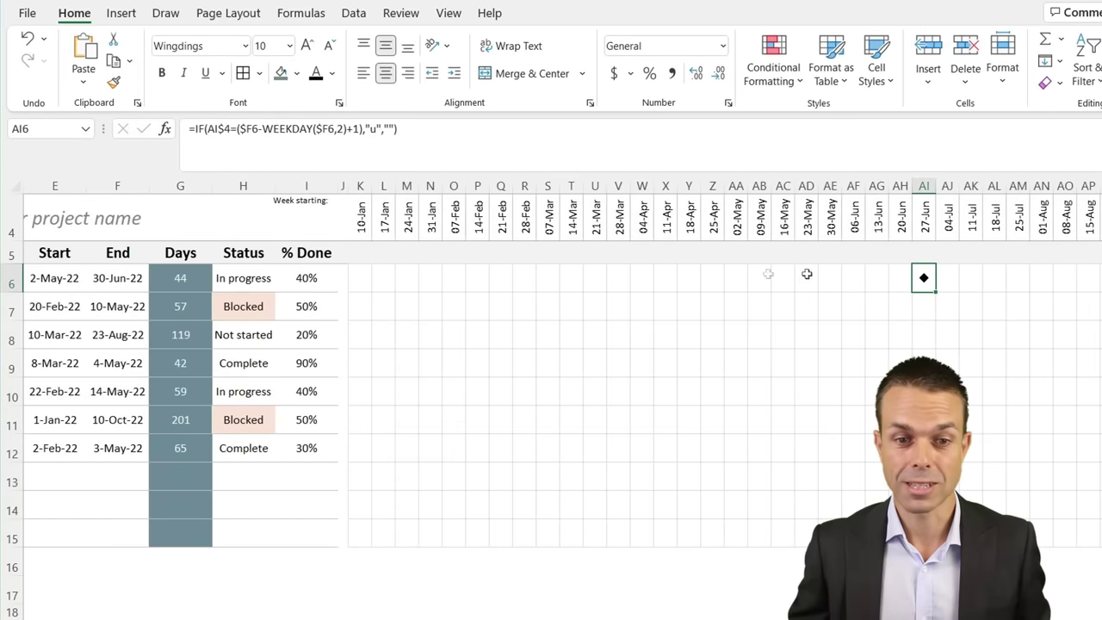
Step: Copy the milestone formula from timeline row 6 down through row 15 for all weeks in K6:BJ15
left_click(372, 278)
key("ctrl+shift+Right")
key("shift+Down")
key("shift+Down")
key("shift+Down")
key("shift+Down")
key("shift+Down")
key("shift+Down")
key("shift+Down")
key("shift+Down")
key("shift+Down")
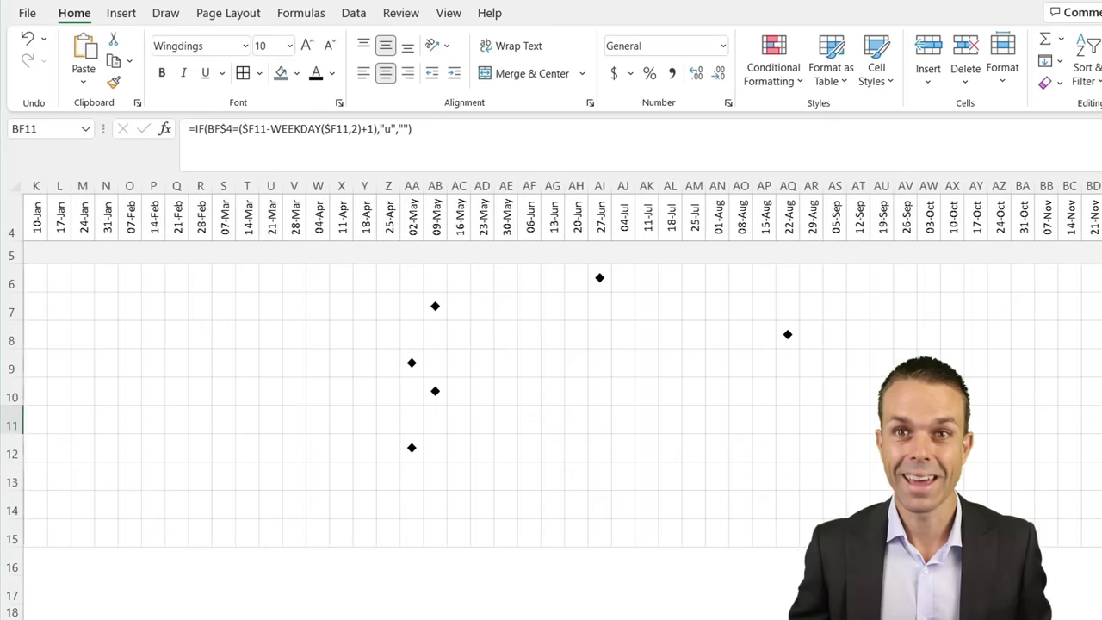
scroll(563, 364, "left", 4)
scroll(562, 400, "left", 3)
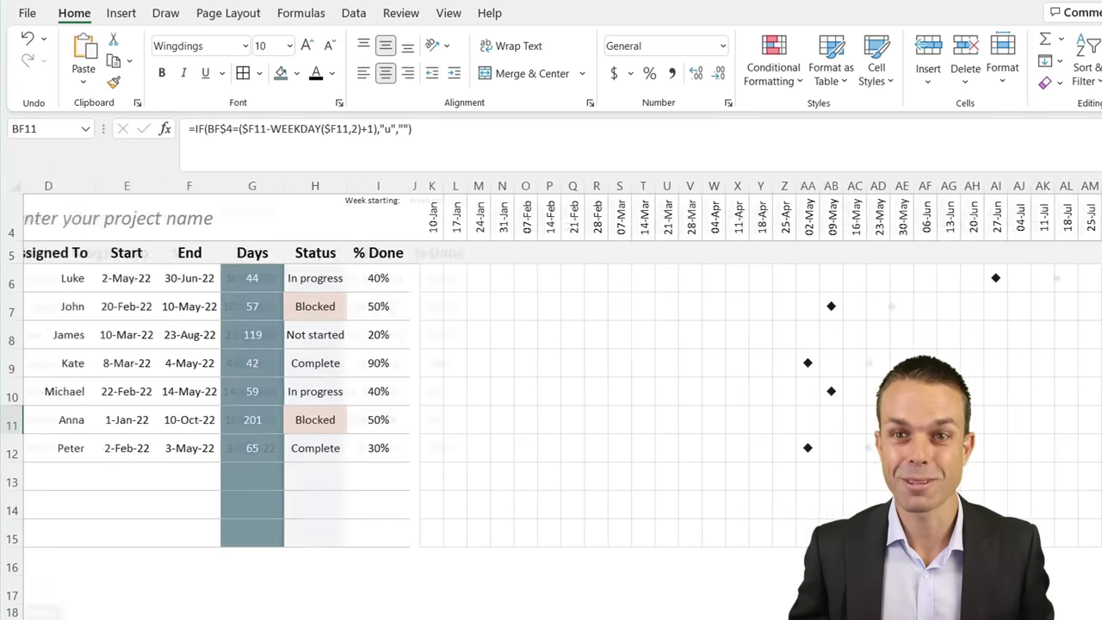
left_click_drag(921, 476, 873, 533)
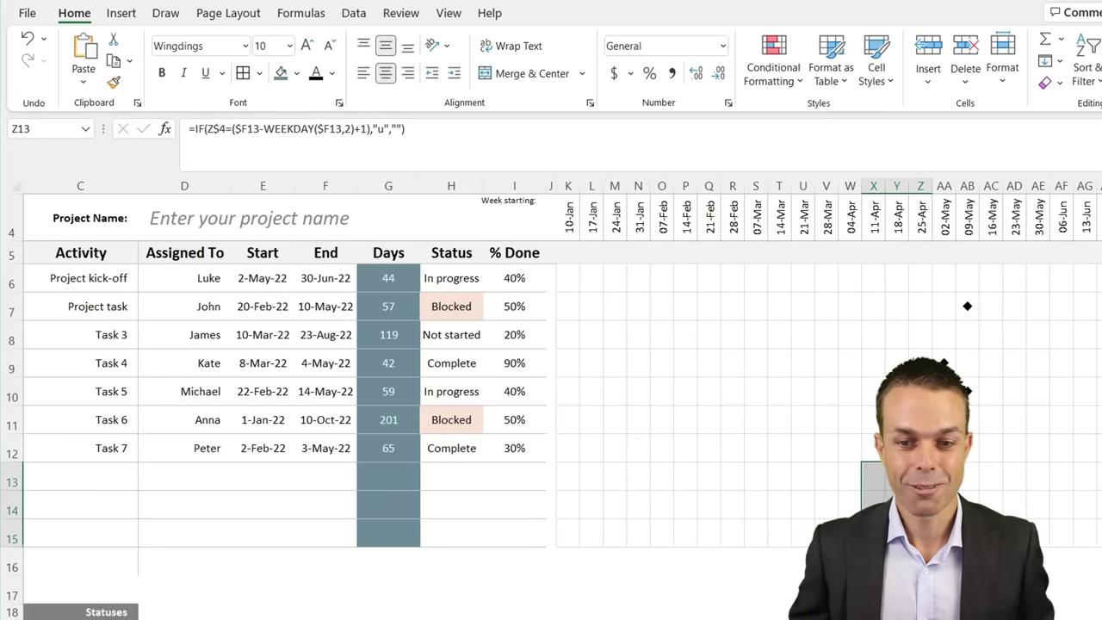
left_click(825, 421)
left_click(965, 336)
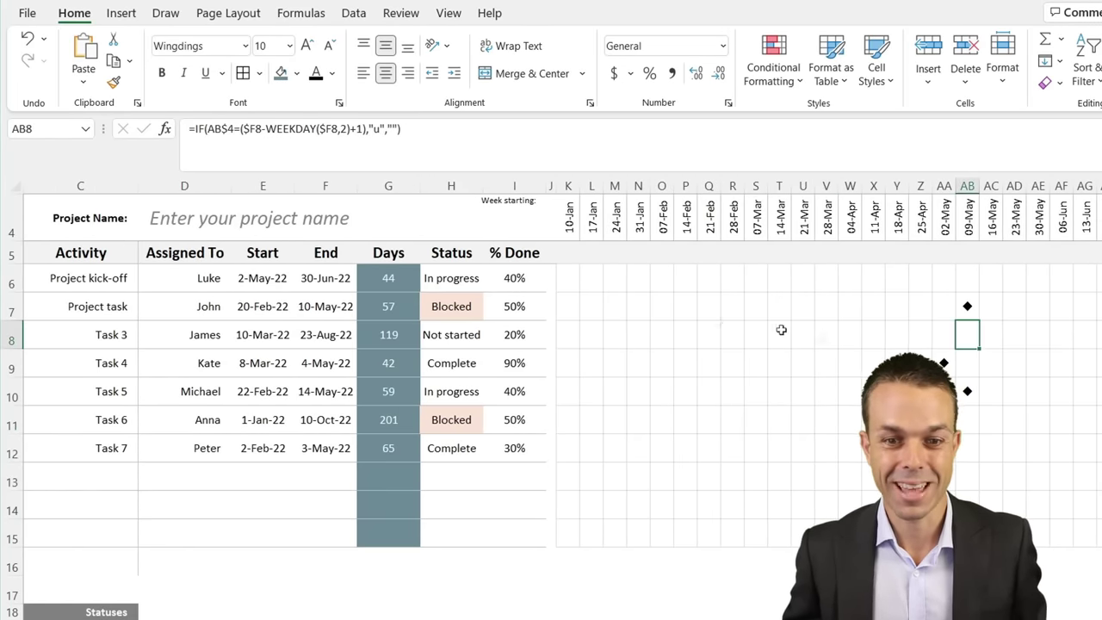
Step: Copy the current-week test formula =K$4=(TODAY()-WEEKDAY(TODAY(), 2) + 1) from scratch cell D14, leaving the cell empty
scroll(659, 331, "up", 1)
left_click(576, 327)
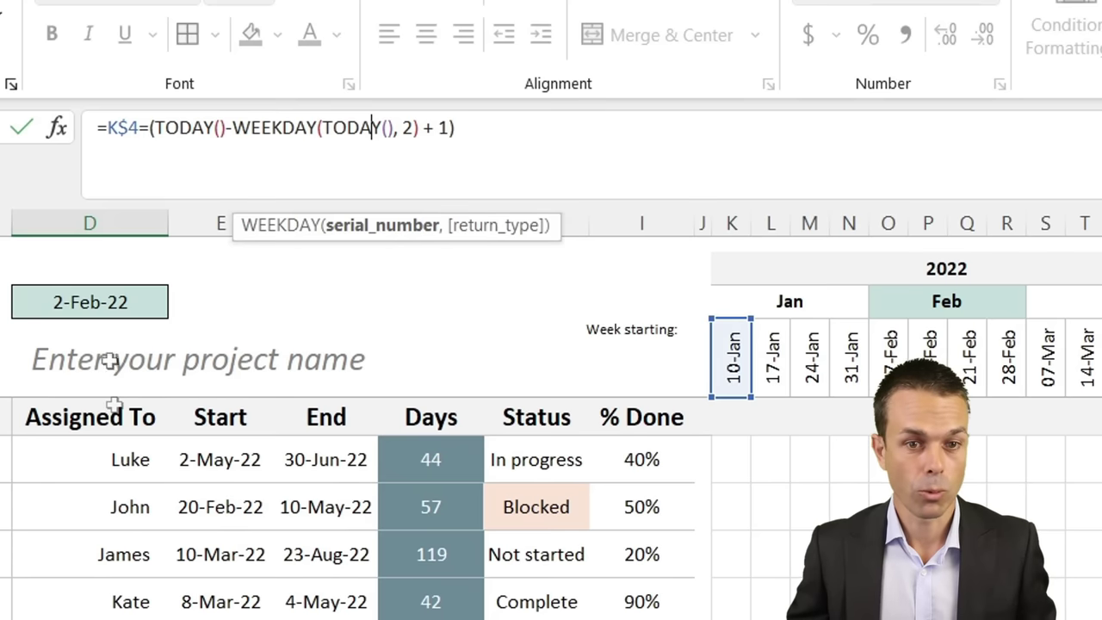
double_click(178, 125)
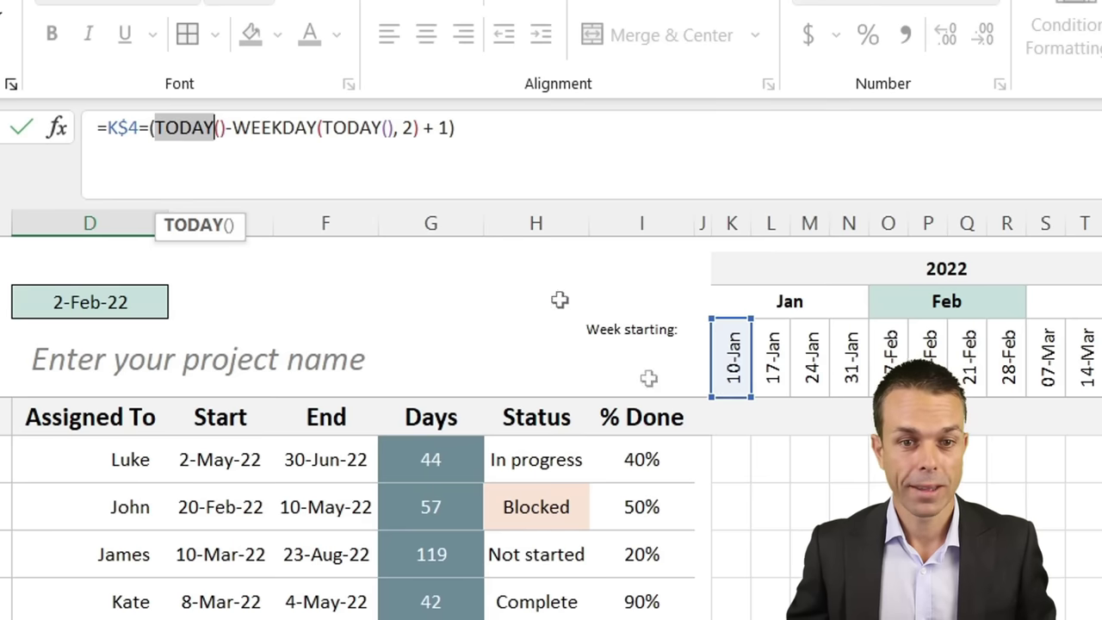
left_click(348, 125)
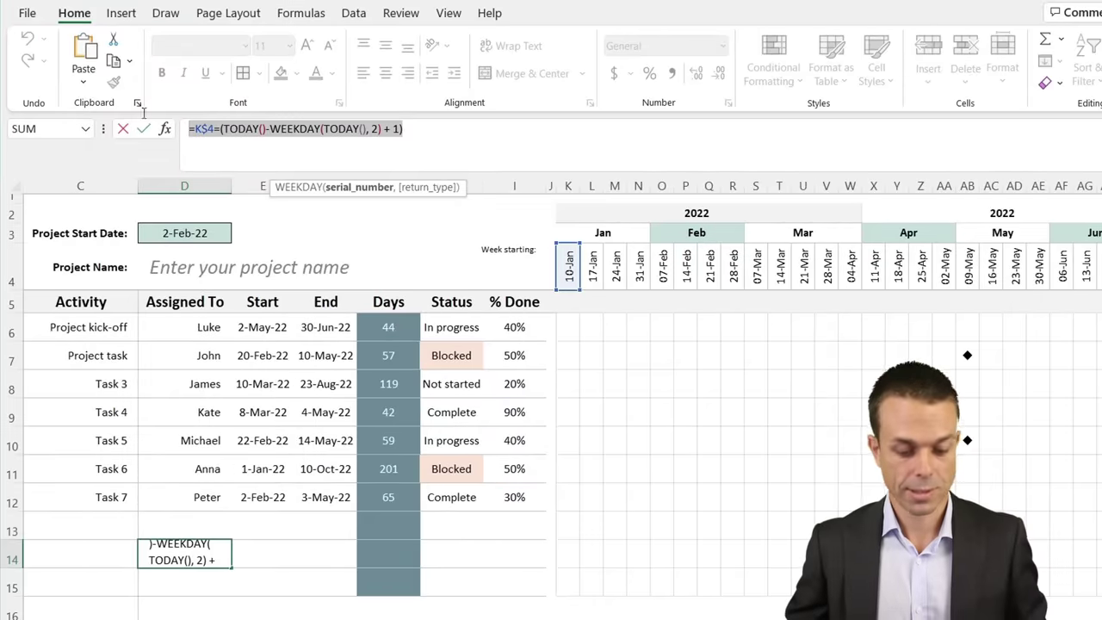
Step: Create a formula-based conditional formatting rule on timeline cells K6:BJ15 using =K$4=(TODAY()-WEEKDAY(TODAY(), 2) + 1)
key("End")
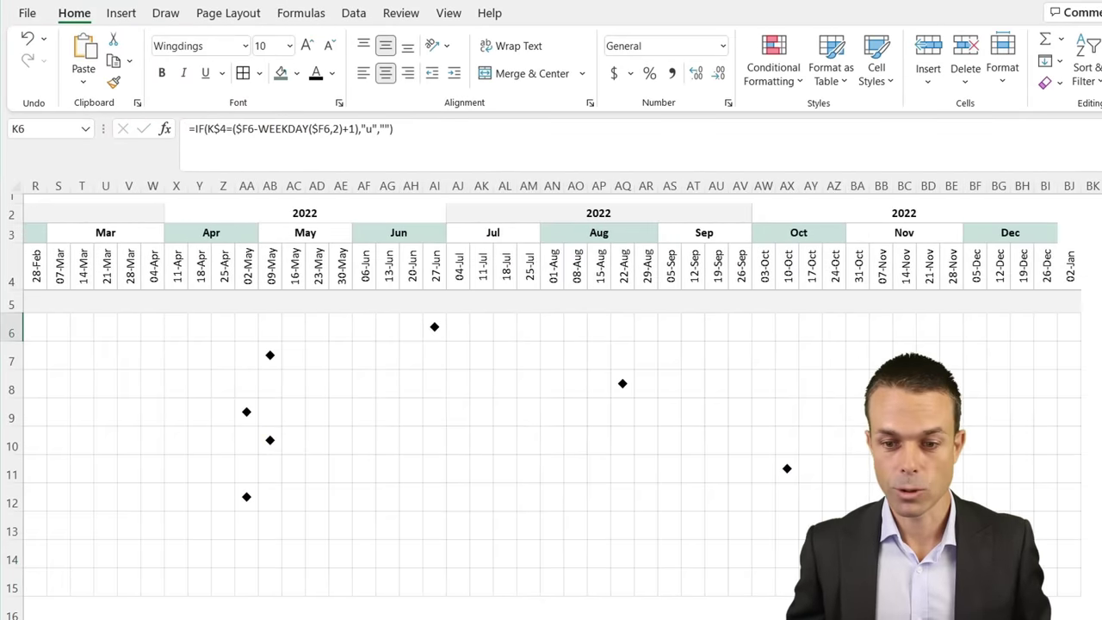
key("ctrl+Return")
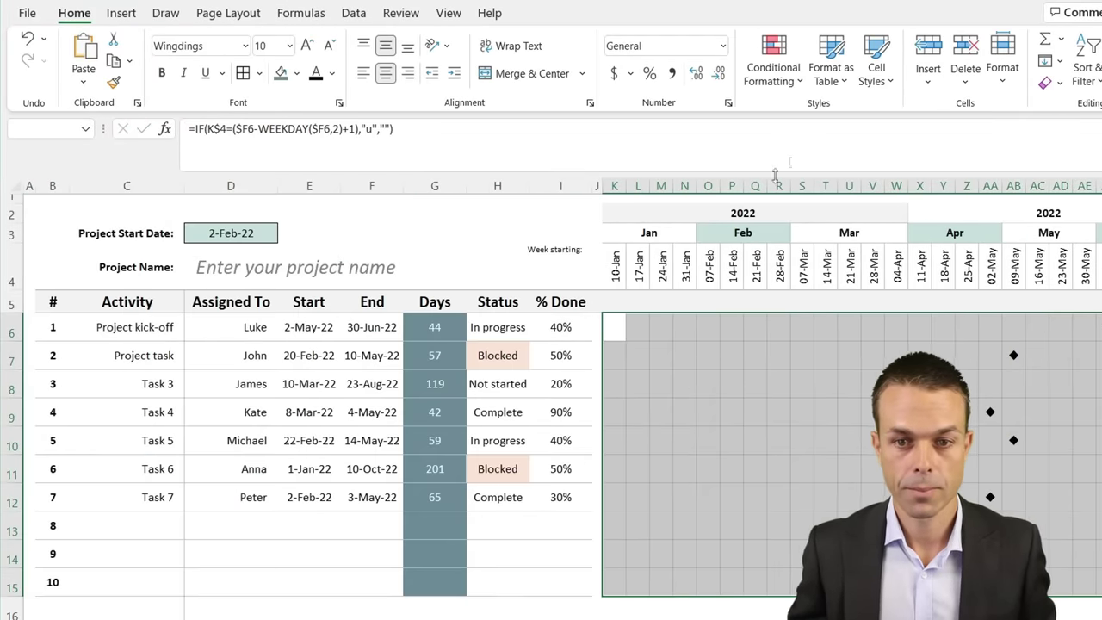
left_click(773, 69)
left_click(800, 317)
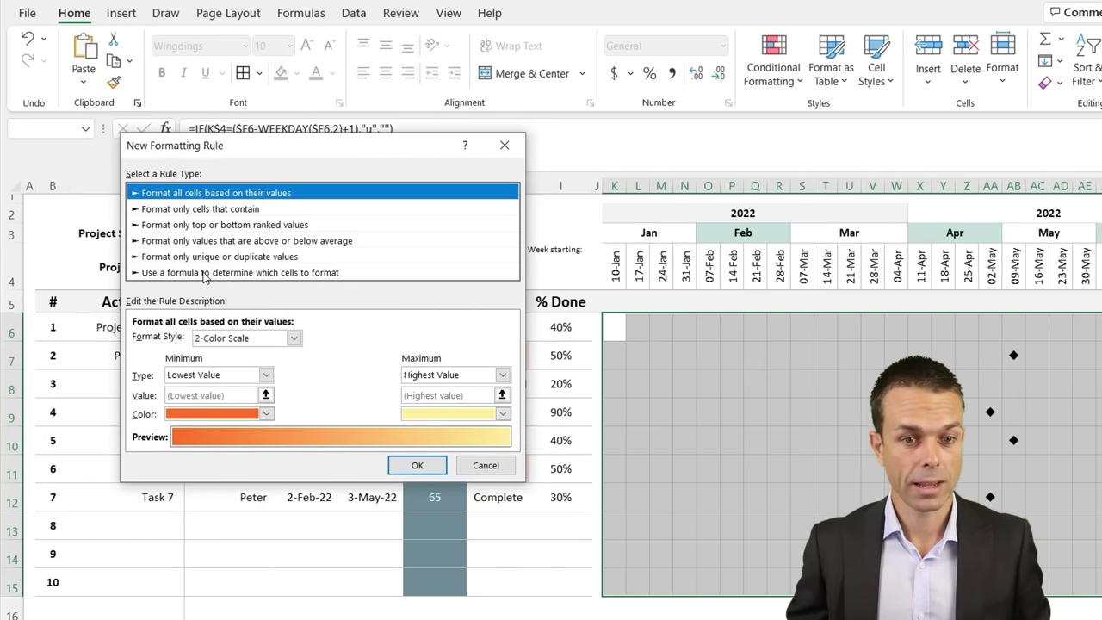
left_click(205, 273)
left_click(205, 340)
type("=K$4=(TODAY()-WEEKDAY(TODAY(), 2) + 1)")
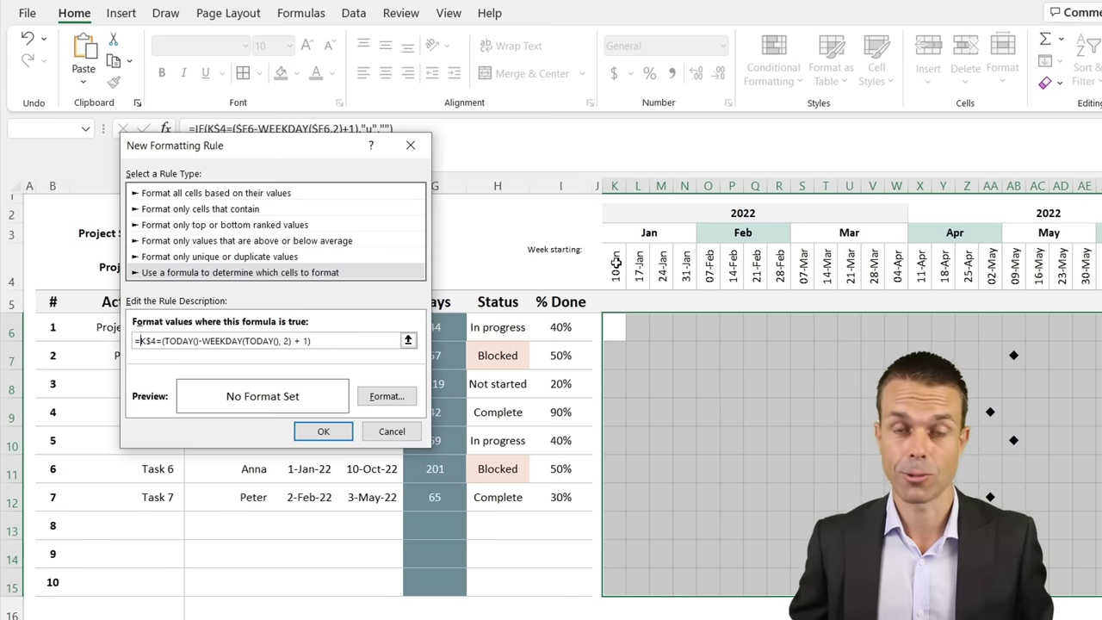
Step: Format the current-week rule with a dark green left border and apply it to the timeline grid
left_click(387, 396)
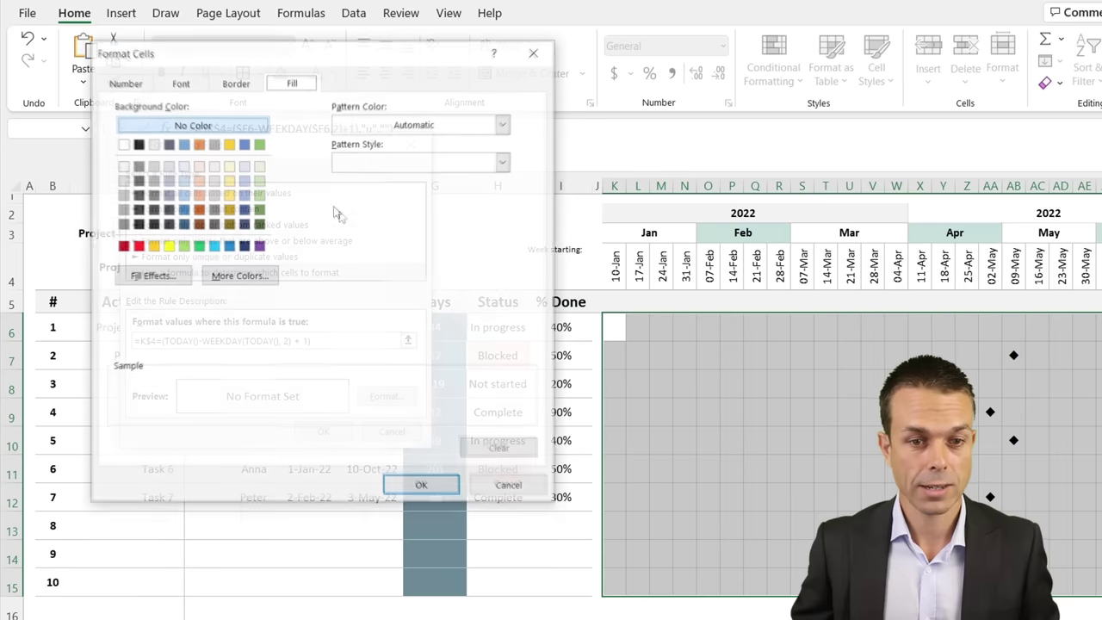
left_click(235, 81)
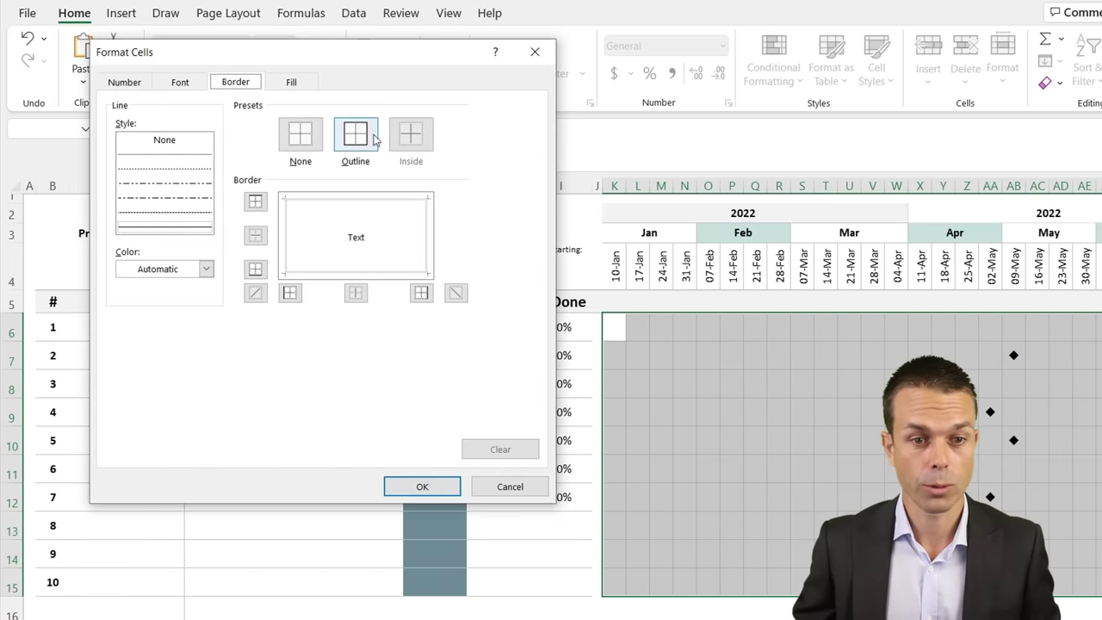
left_click(289, 235)
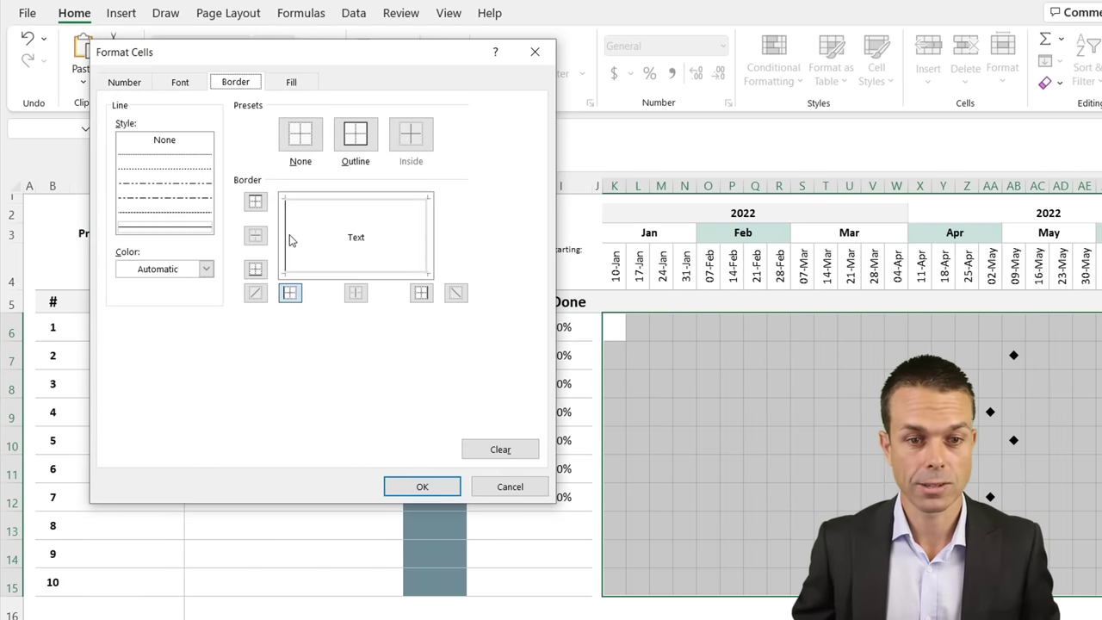
left_click(205, 269)
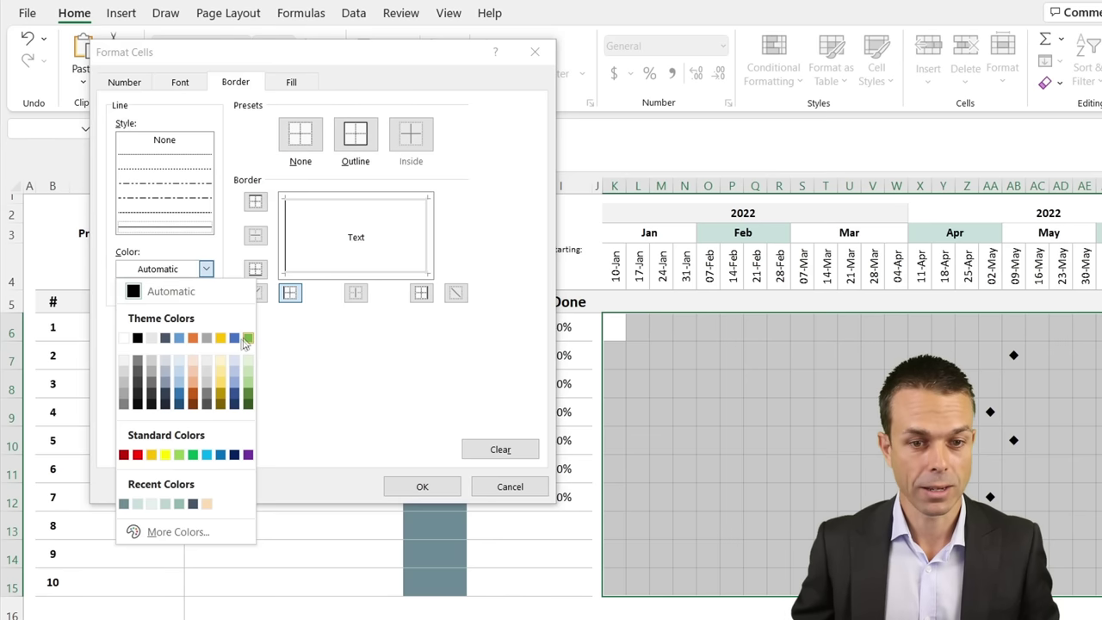
left_click(249, 398)
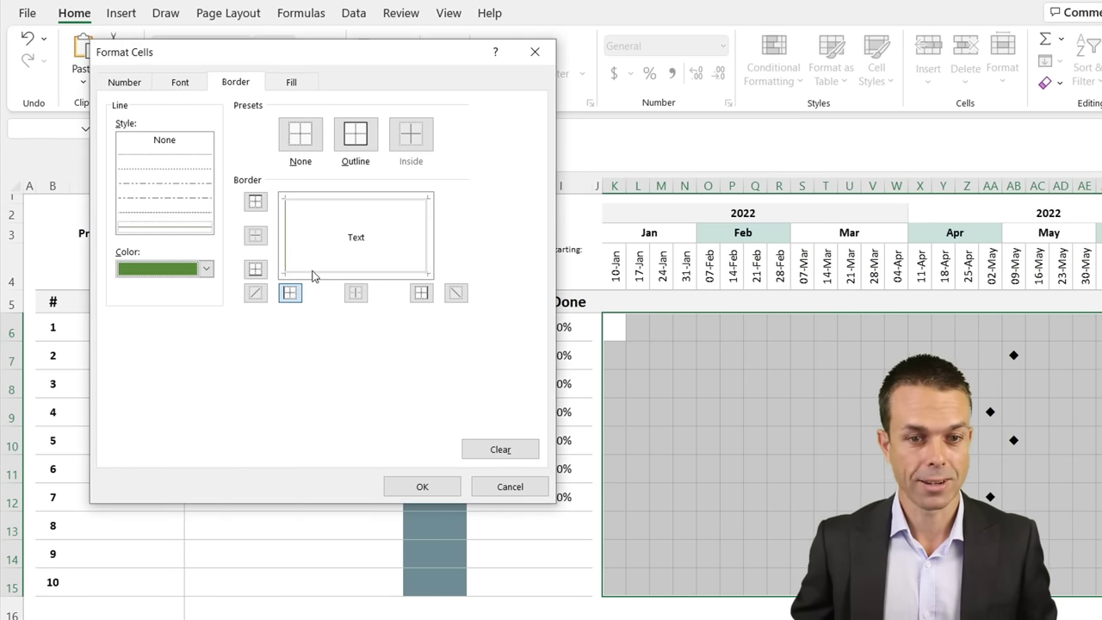
left_click(445, 489)
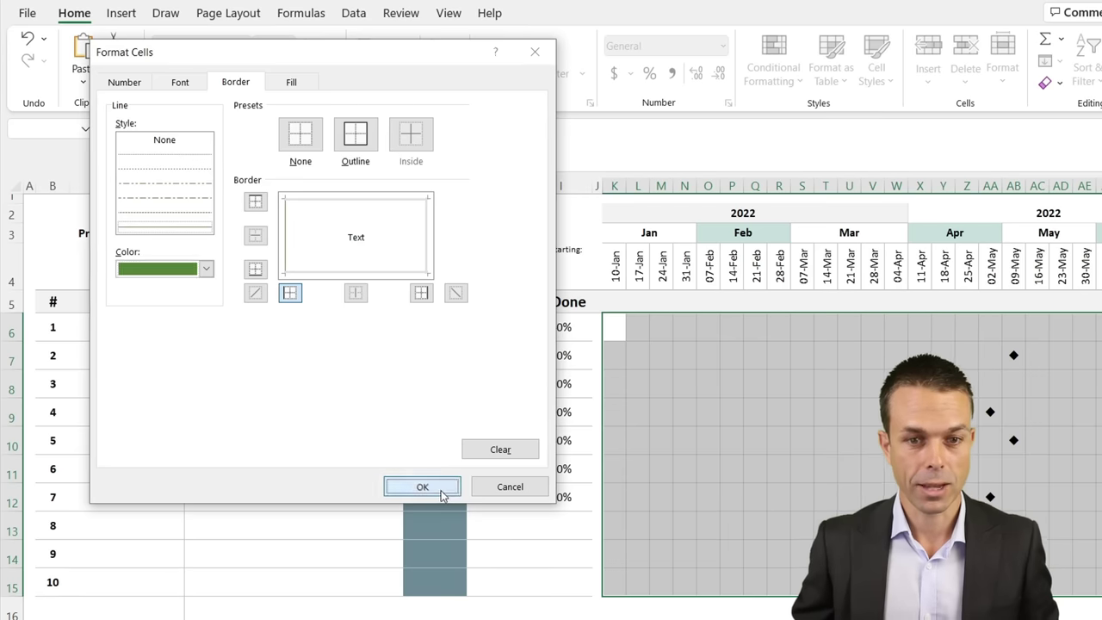
left_click(318, 433)
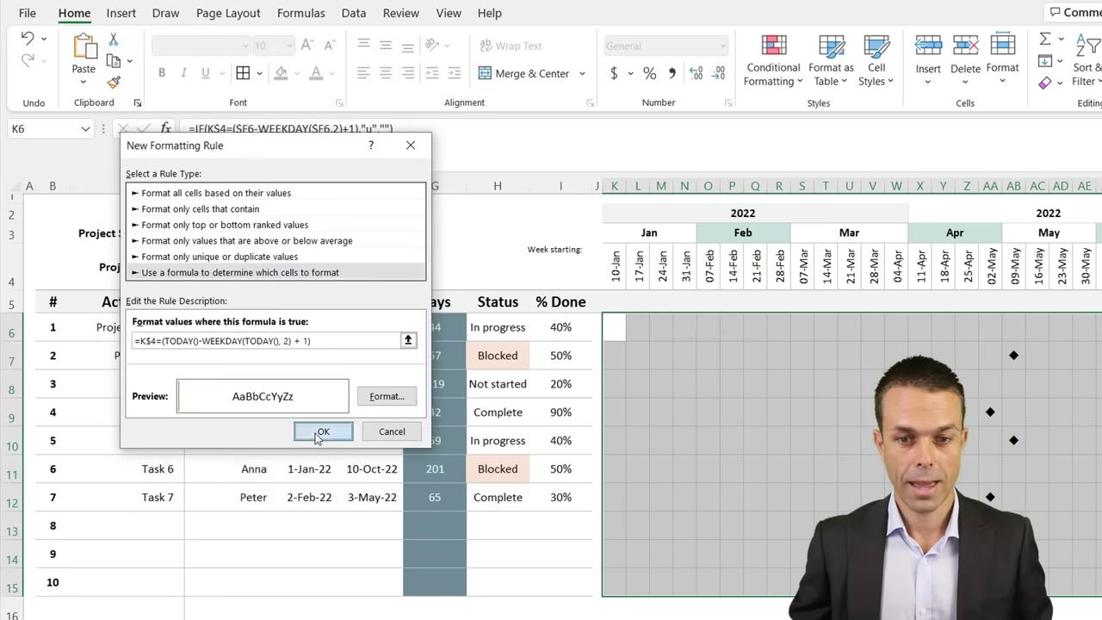
left_click(822, 384)
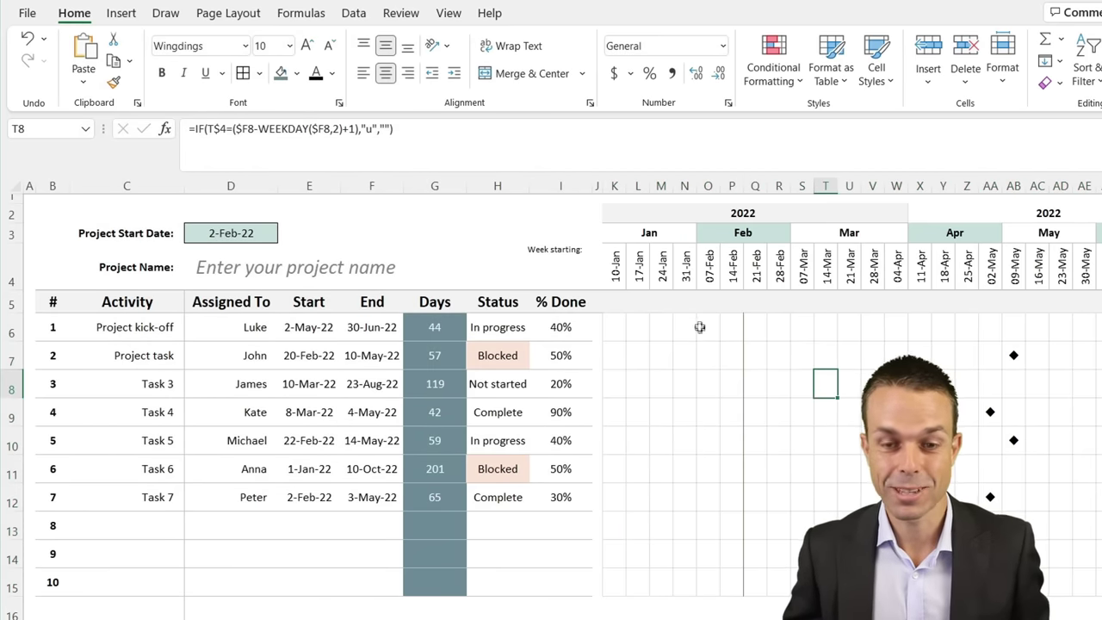
left_click(752, 337)
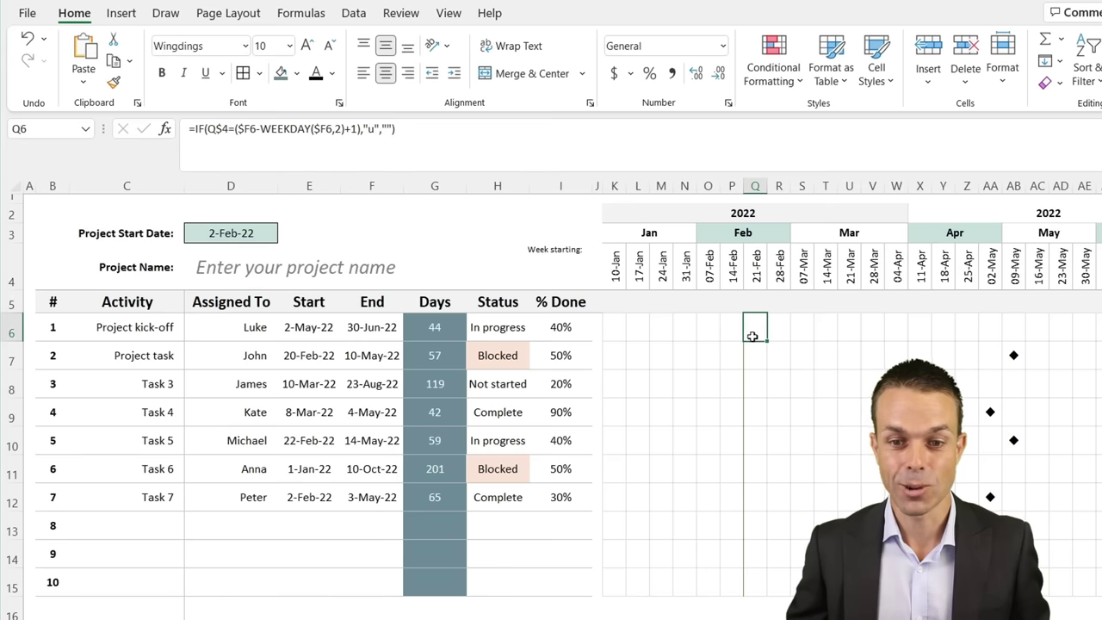
left_click_drag(755, 512, 758, 555)
left_click(792, 446)
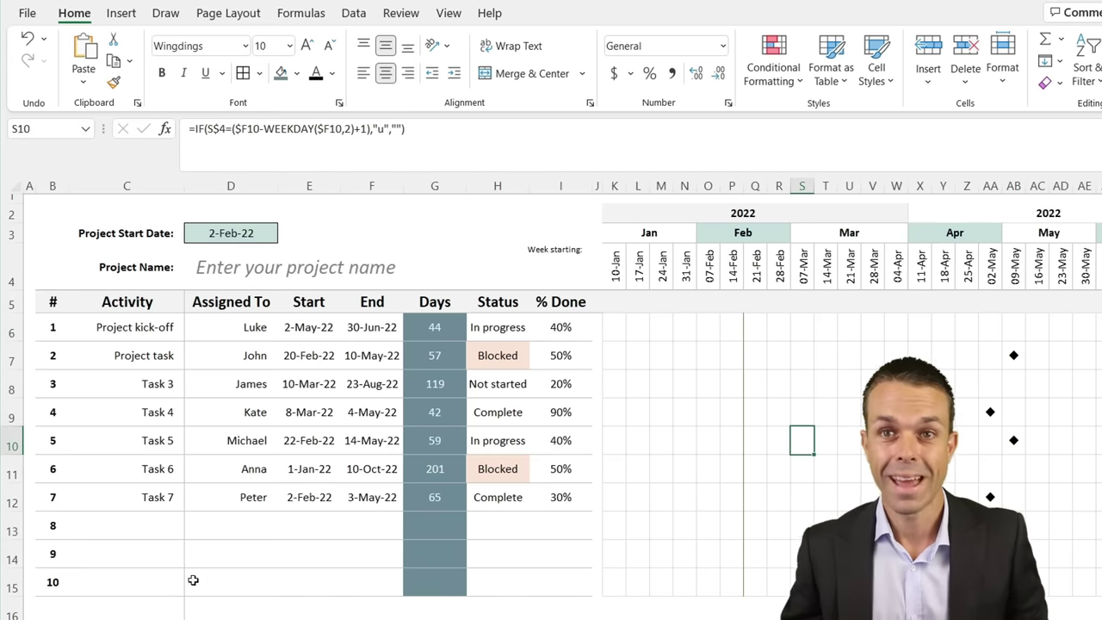
Step: Write the task-duration test =AND(K$4>=$E6-(WEEKDAY($E6, 2)+1),K$4<=$F6) in scratch cell C14 and copy it, leaving the cell empty
left_click(155, 551)
scroll(206, 514, "down", 1)
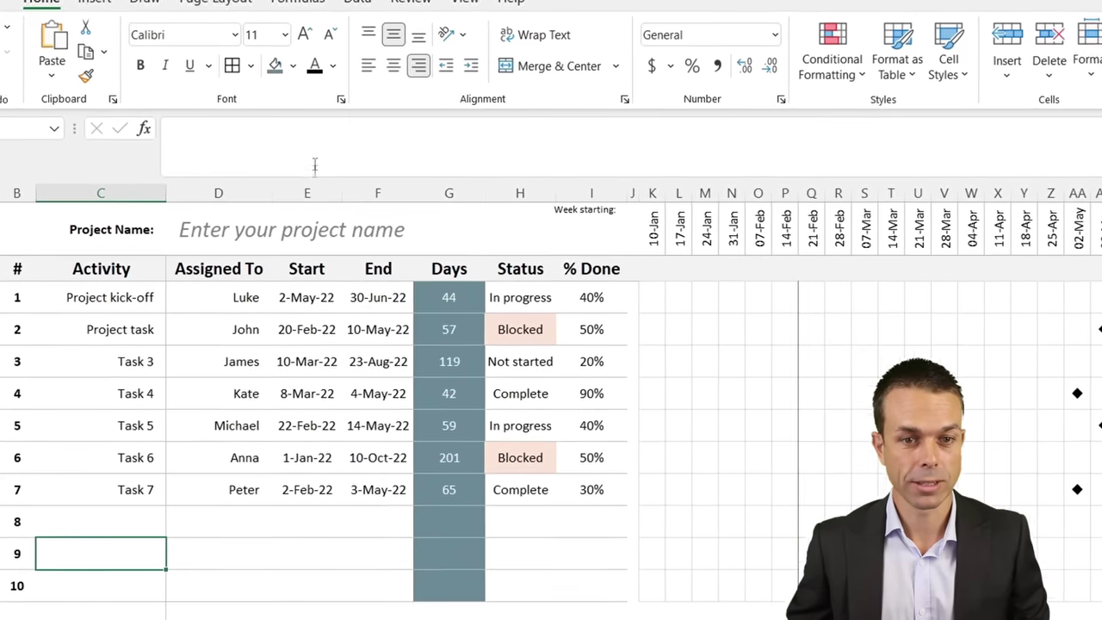
key("F2")
type("=AND(K$4>=$E6-(WEEKDAY($E6, 2)+1),K$4<=$F6)")
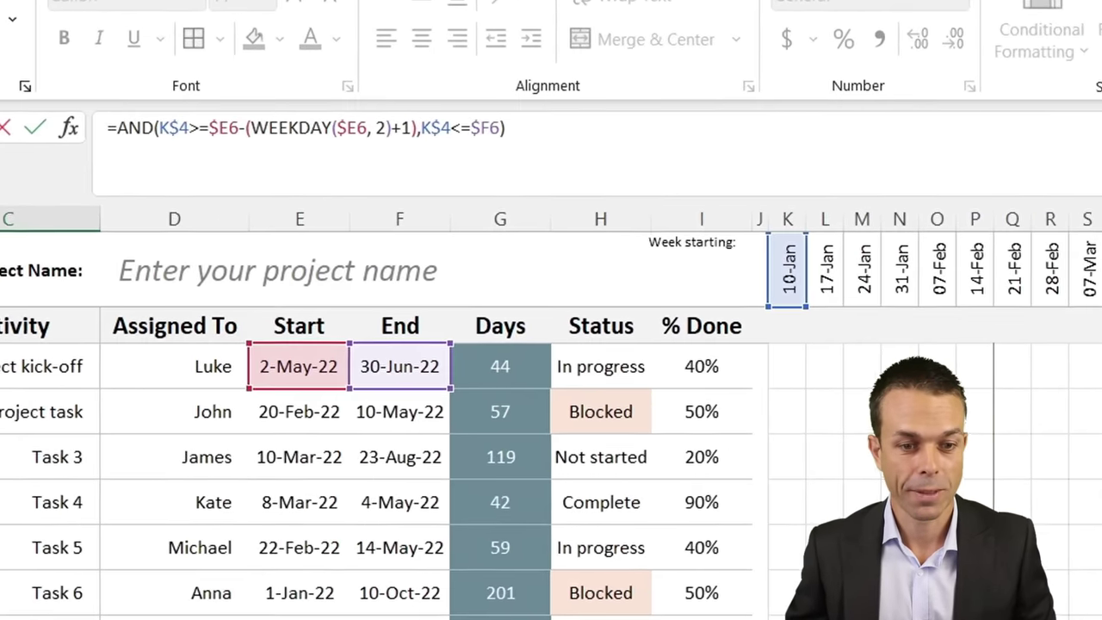
scroll(370, 480, "up", 1)
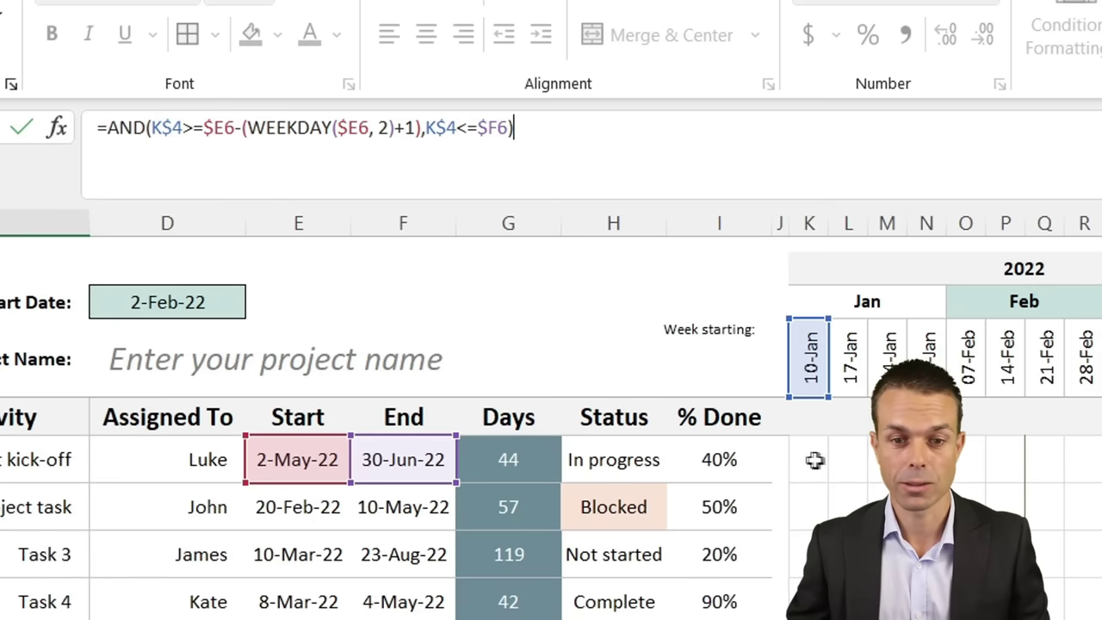
left_click_drag(514, 128, 81, 128)
key("ctrl+c")
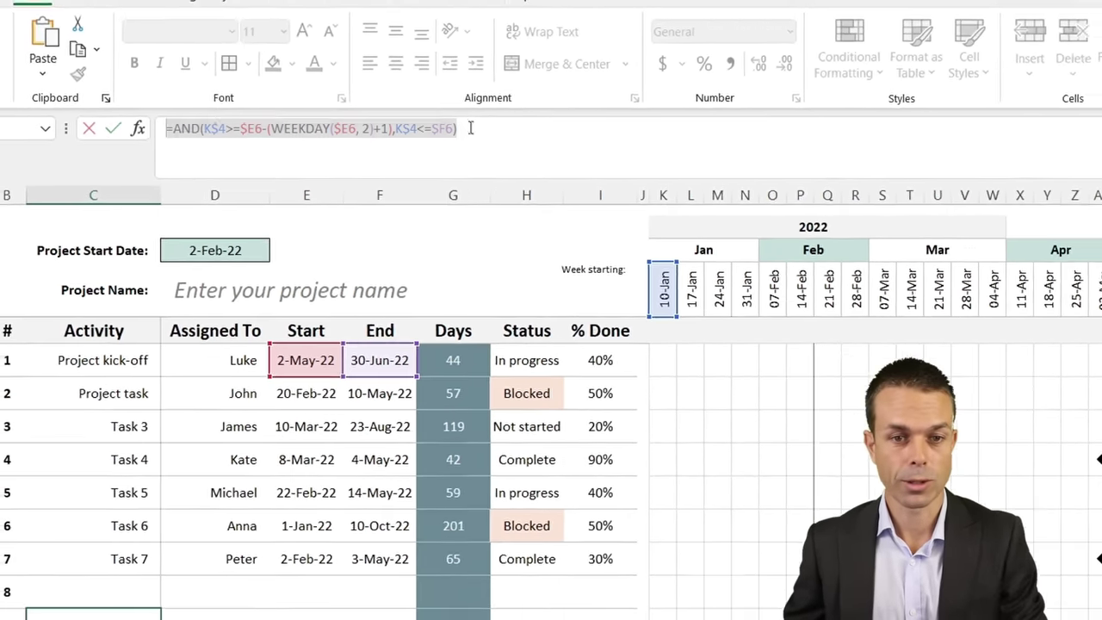
key("Return")
left_click(155, 553)
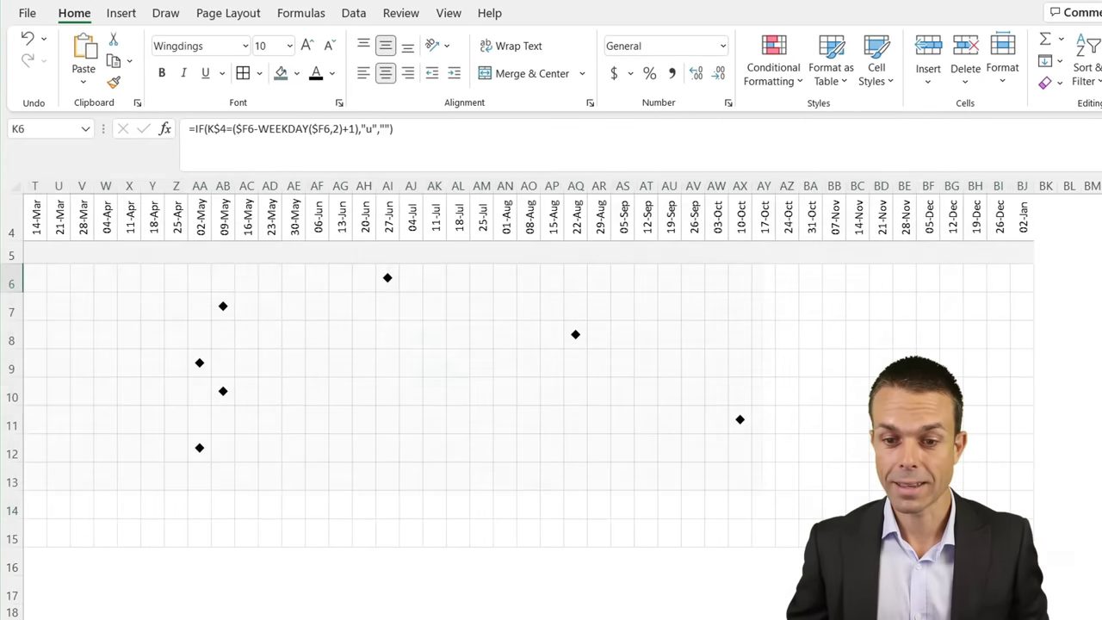
Step: Create a formula-based conditional formatting rule on timeline cells K6:BJ15 using =AND(K$4>=$E6-(WEEKDAY($E6, 2)+1),K$4<=$F6)
key("ctrl+shift+End")
scroll(551, 404, "left", 10)
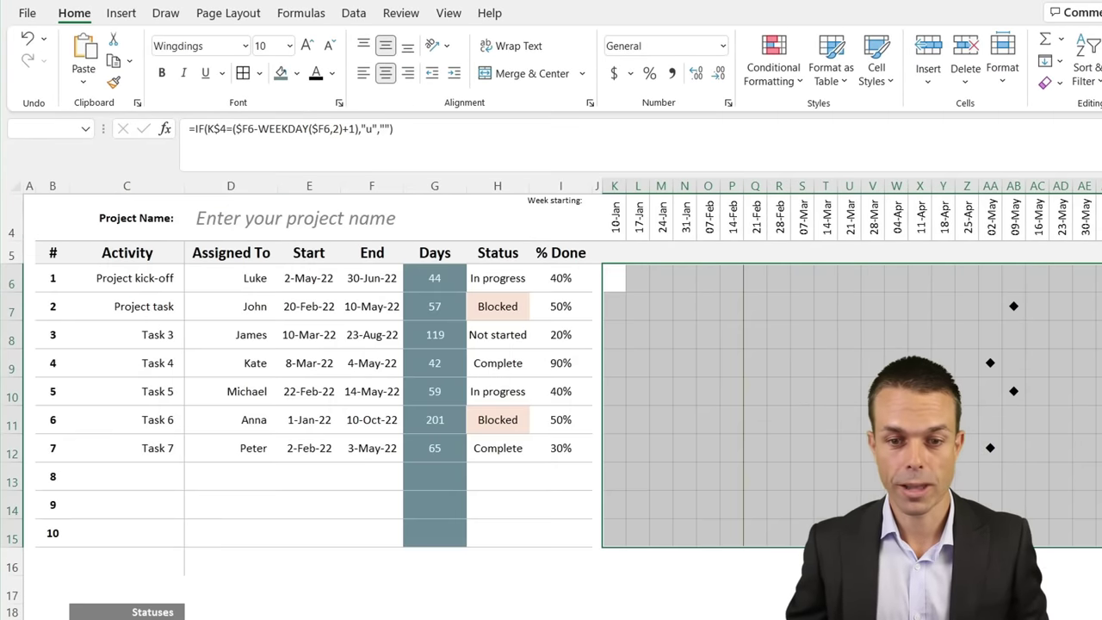
scroll(551, 405, "up", 1)
left_click(773, 60)
left_click(799, 317)
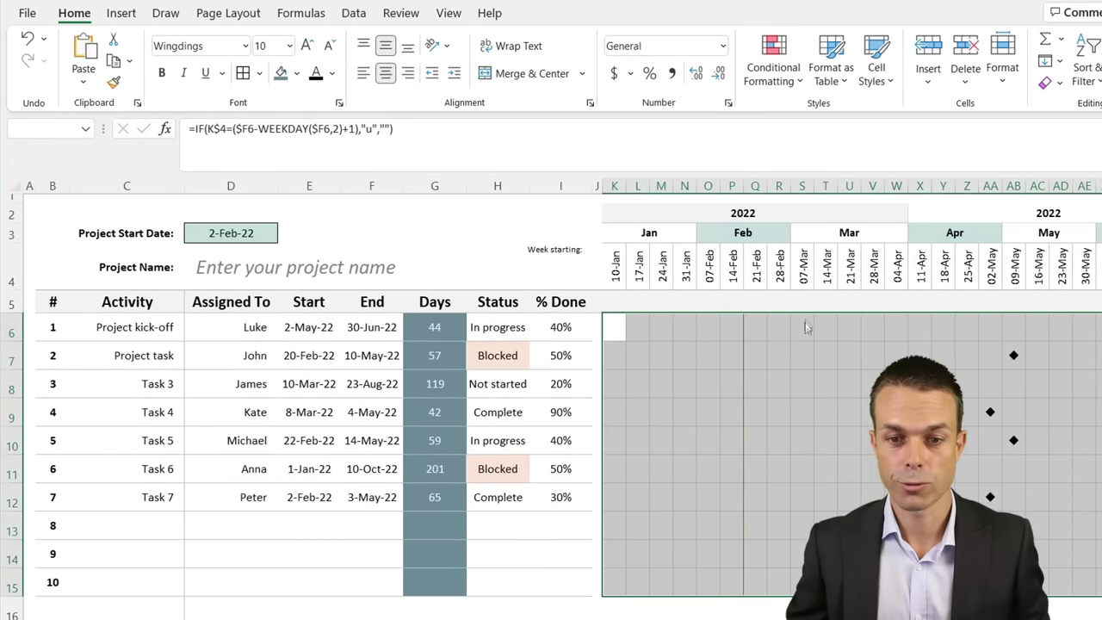
left_click(164, 255)
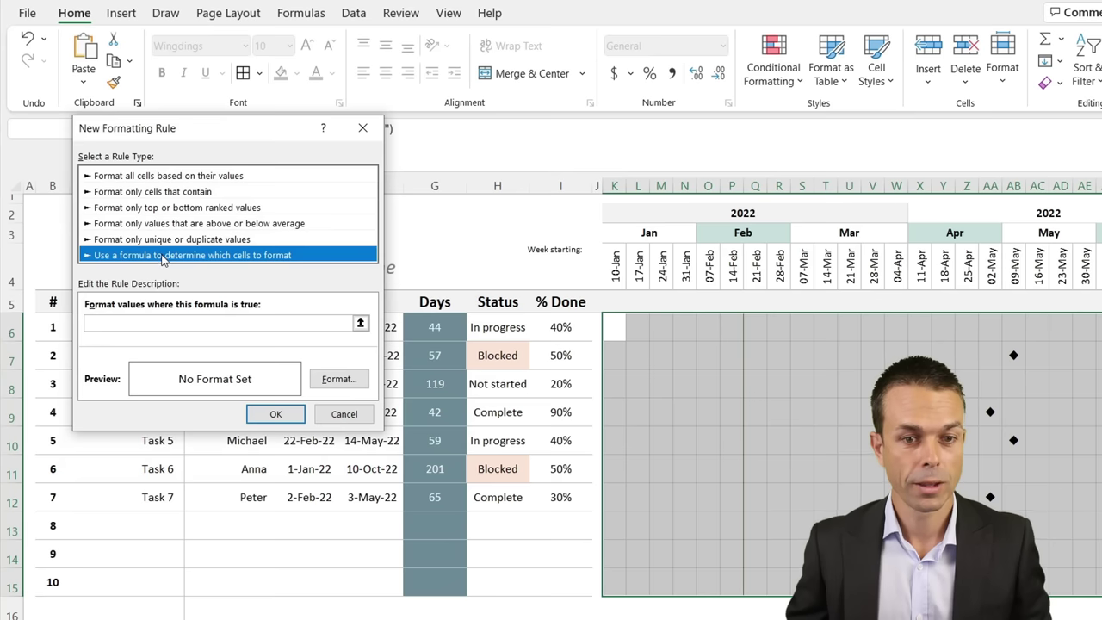
left_click(153, 322)
key("ctrl+v")
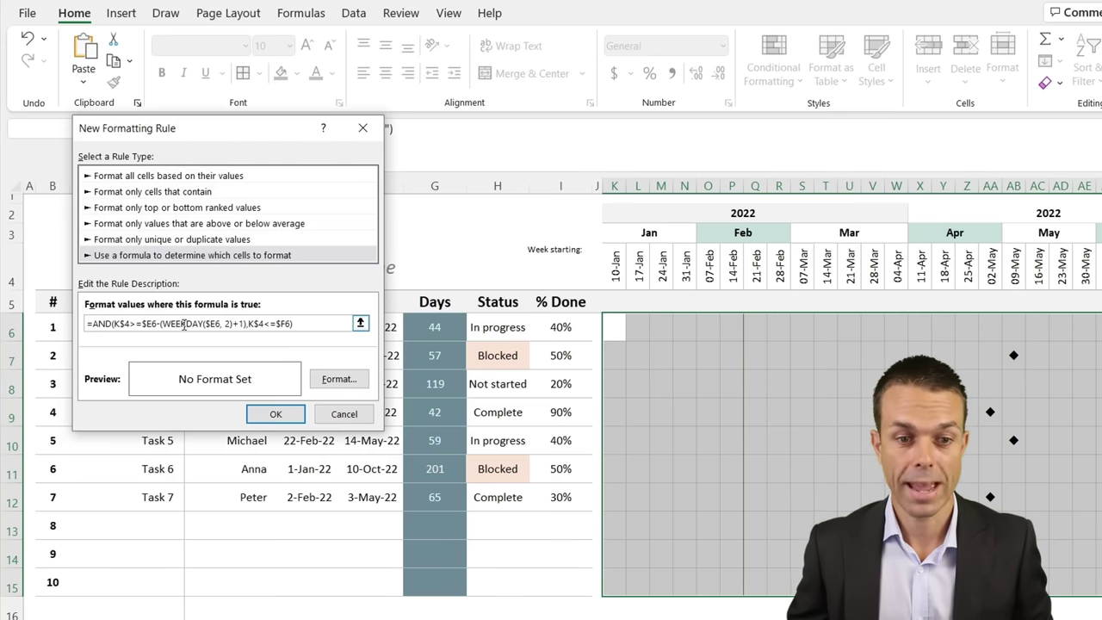
Step: Give the task-duration rule a custom pale mint green fill and apply it to the timeline grid
left_click(338, 379)
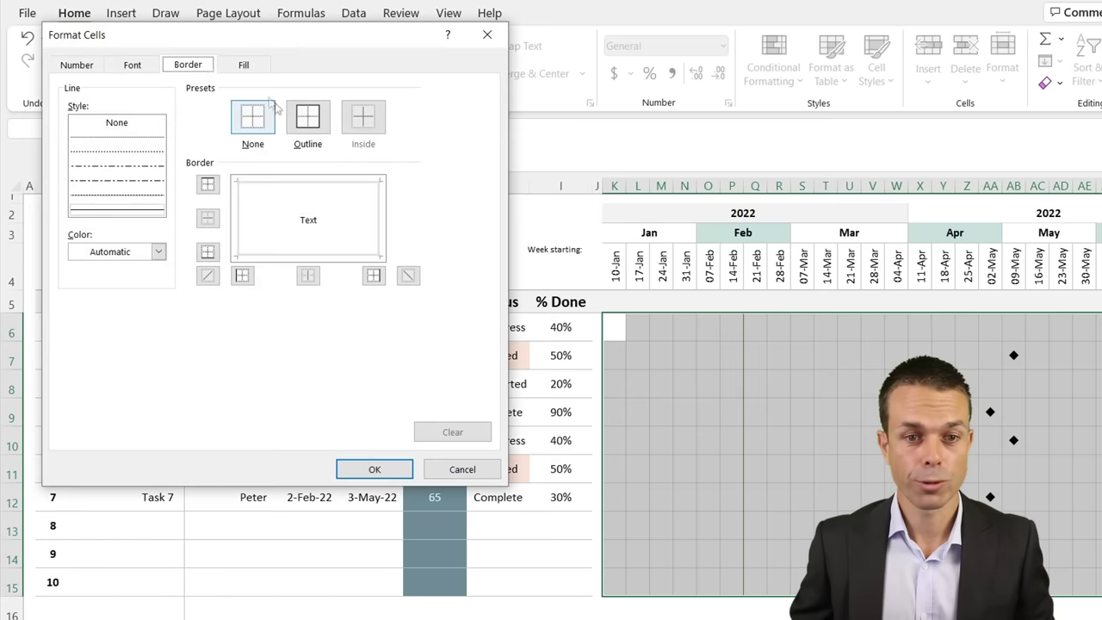
left_click(241, 65)
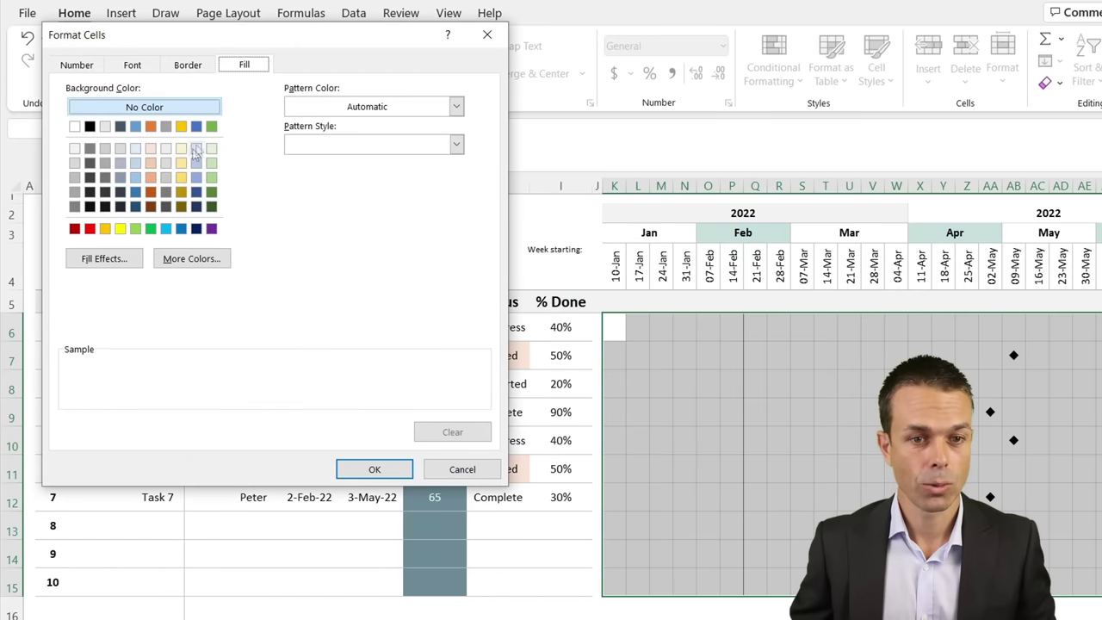
left_click(194, 260)
left_click(215, 232)
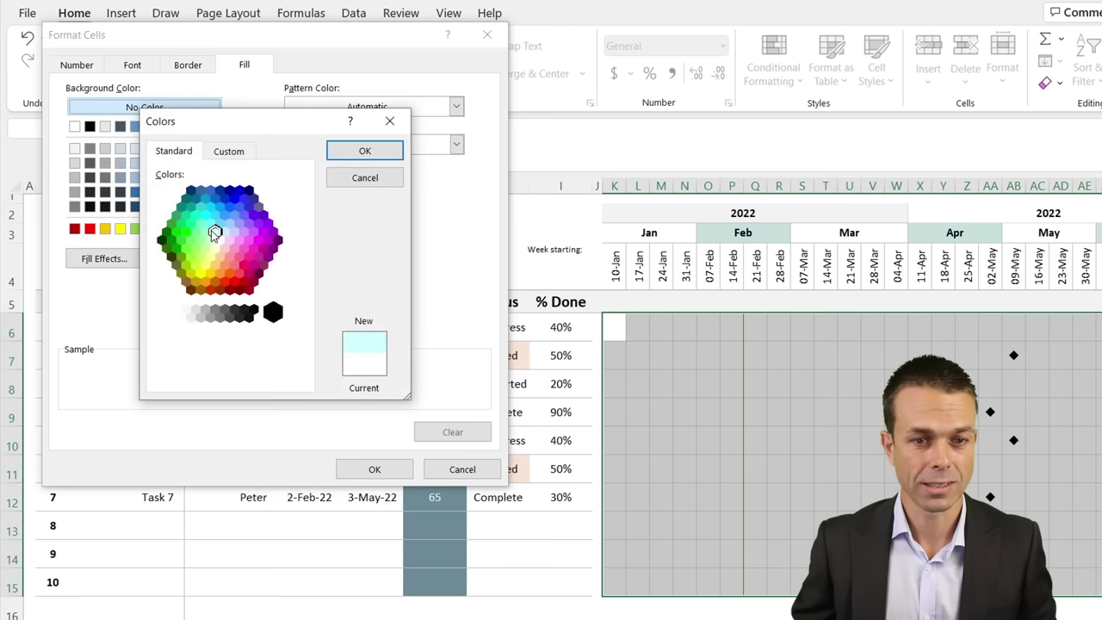
left_click(204, 241)
left_click(365, 150)
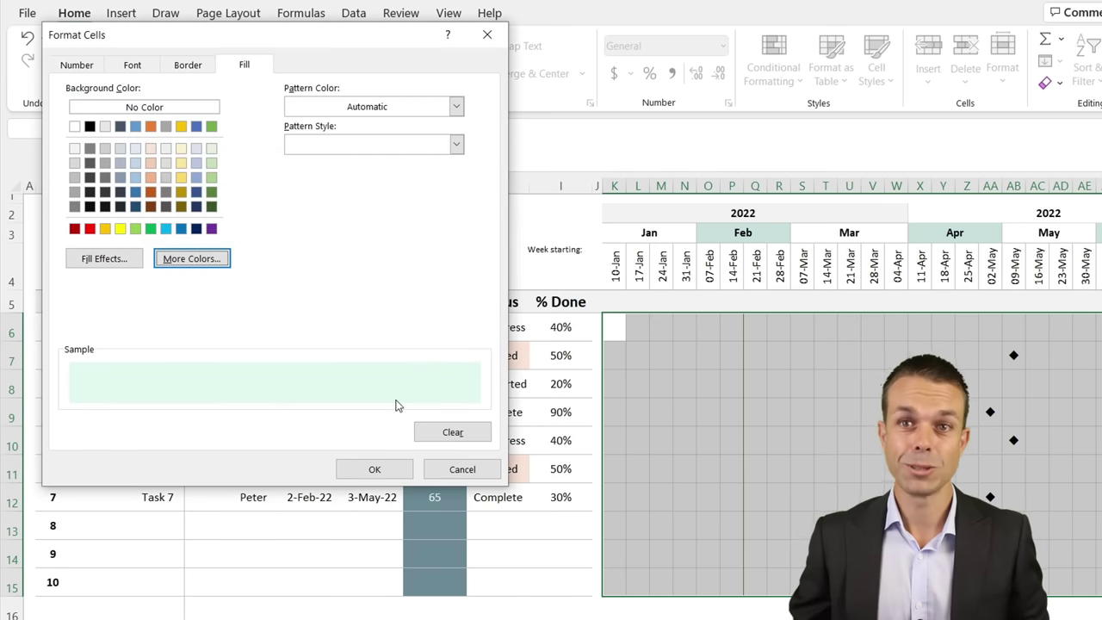
left_click(380, 473)
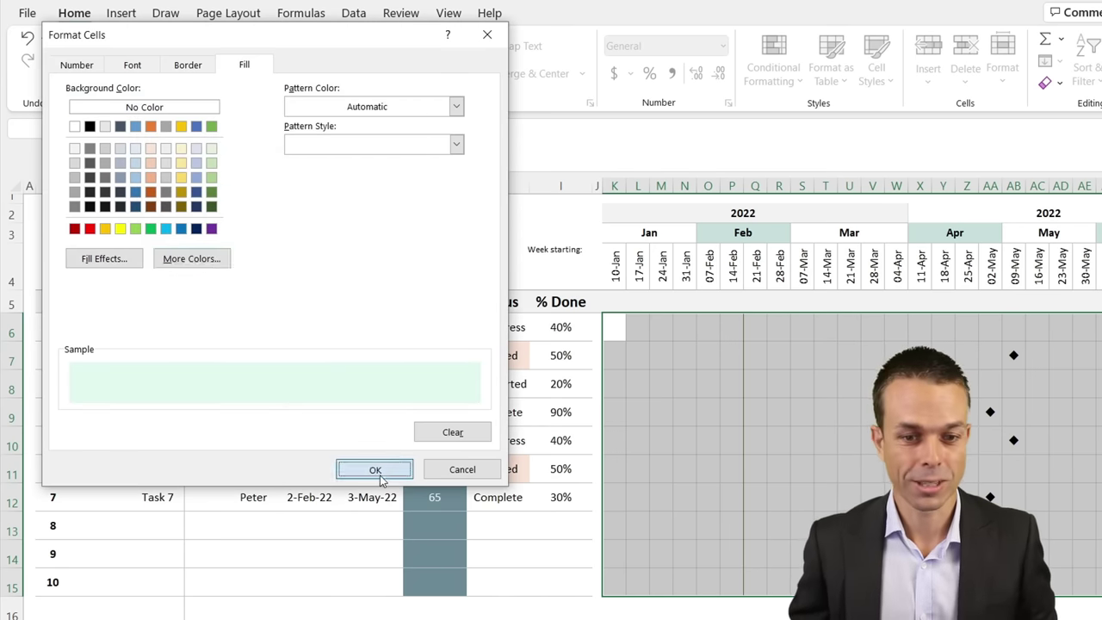
left_click(274, 414)
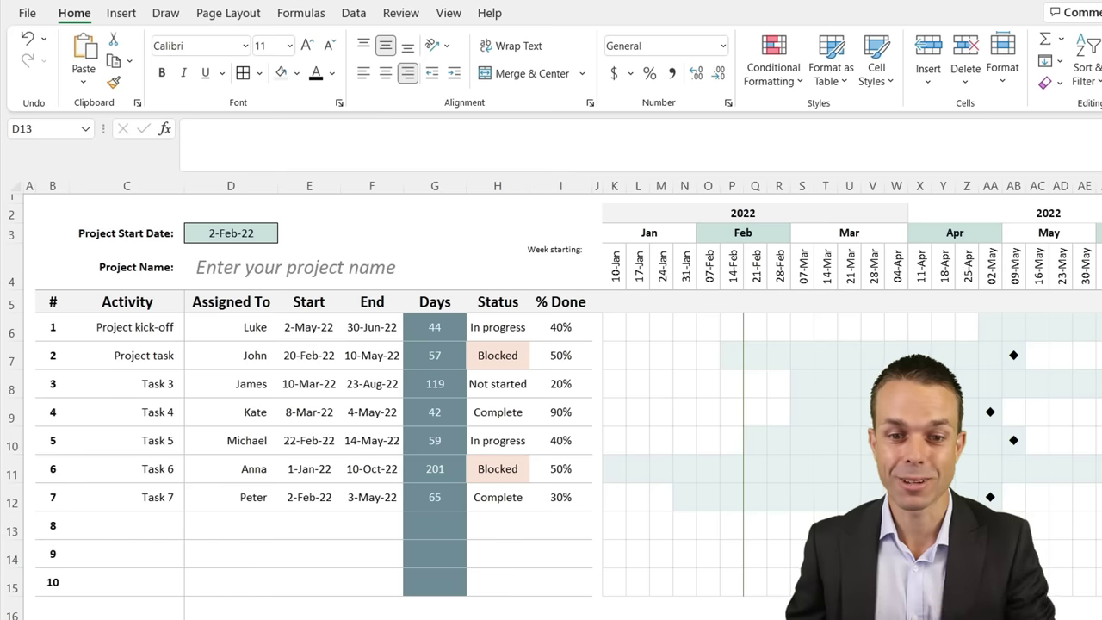
Step: Enter the progress test =AND($I6>0, K$4 <= ($E6+($F6-$E6)*$I6)-WEEKDAY(($E6+($F6-$E6)*$I6),2)+1, K$4 >= $E6 - WEEKDAY($E6, 2)+1) in scratch cell D13
left_click(156, 554)
left_click(219, 531)
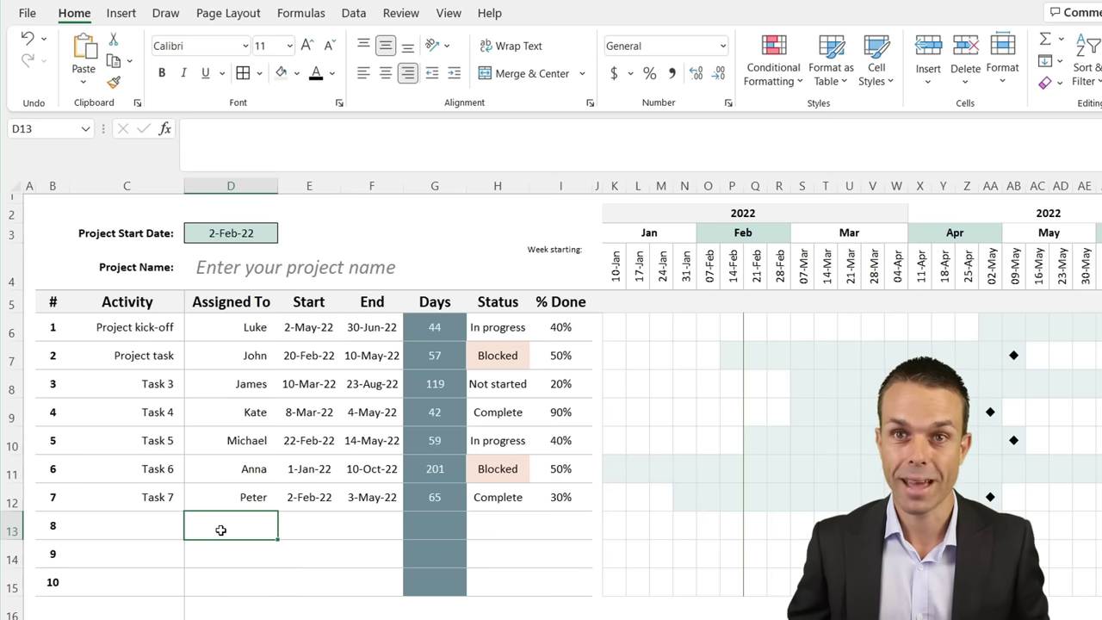
type("=AND($I6>0, K$4 <= ($E6+($F6-$E6)*$I6)-WEEKDAY(($E6+($F6-$E6)*$I6),2)+1, K$4 >= $E6 - WEEKDAY($E6, 2)+1)")
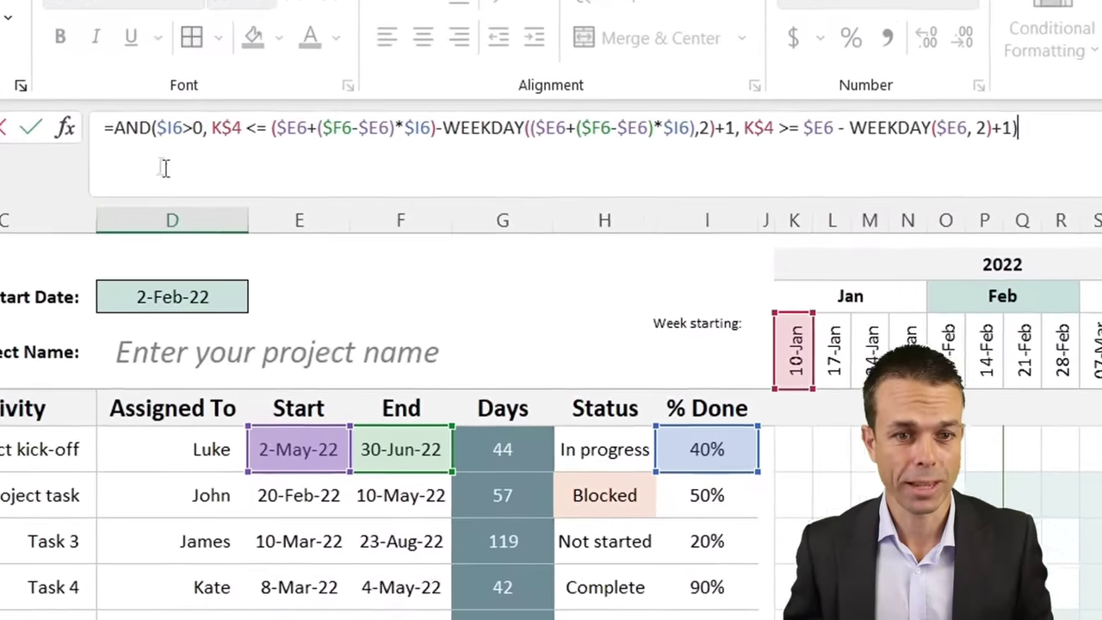
left_click(164, 142)
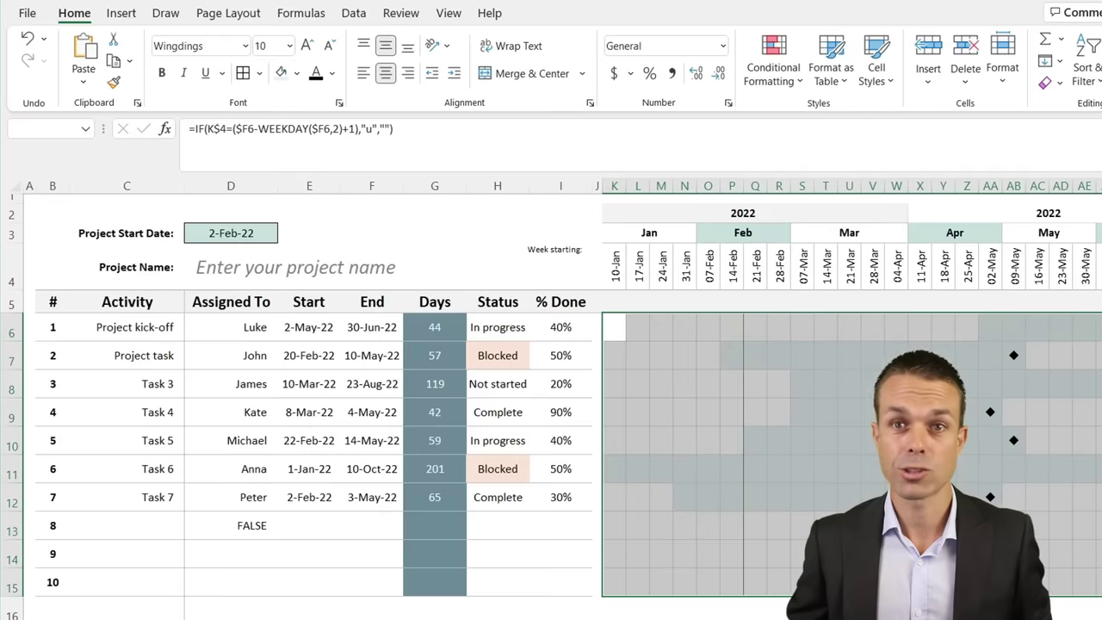
Step: Create a formula-based conditional formatting rule on the timeline grid using the % Done progress test that starts with $I6>0
left_click(773, 61)
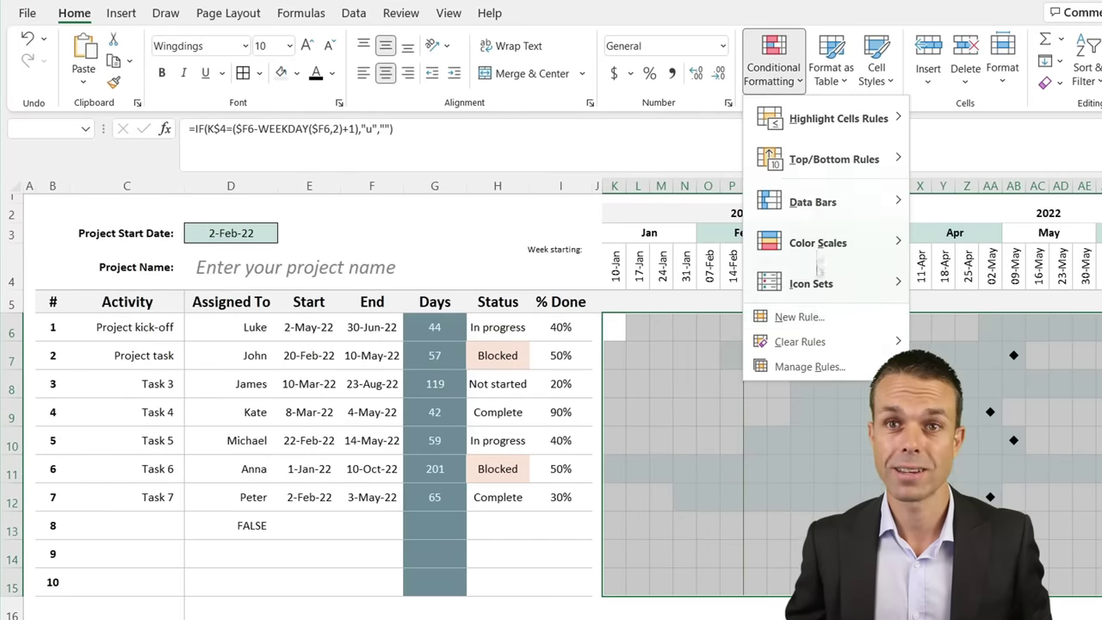
left_click(792, 387)
left_click(131, 238)
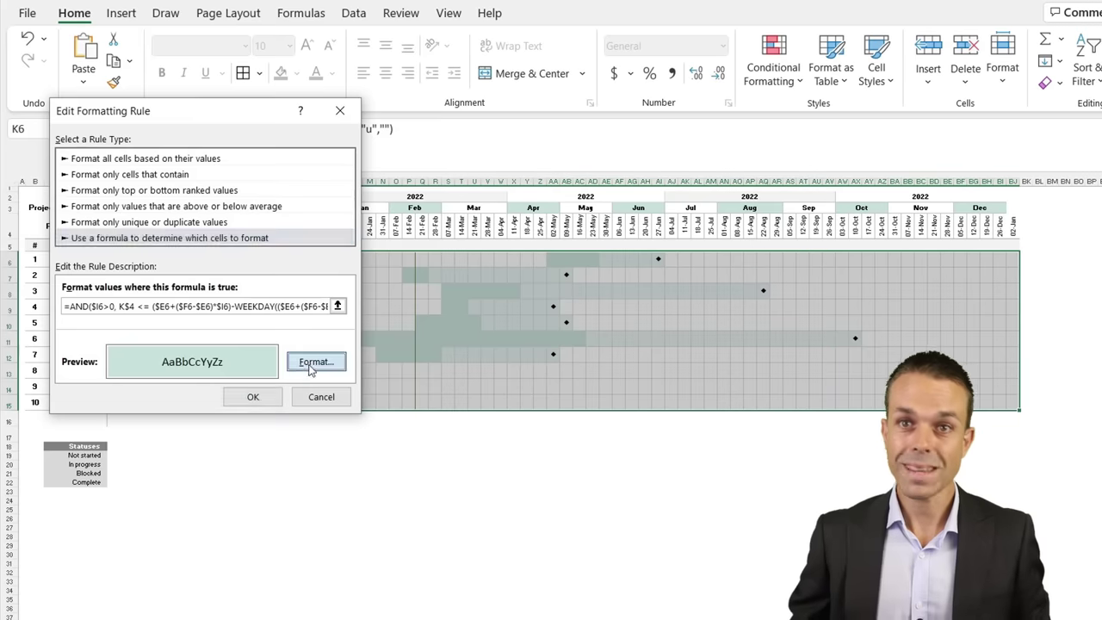
Step: Darken the progress rule's fill to RGB 180, 214, 208 (#B4D6D0) and apply the updated rules to the timeline grid
left_click(314, 364)
left_click(114, 223)
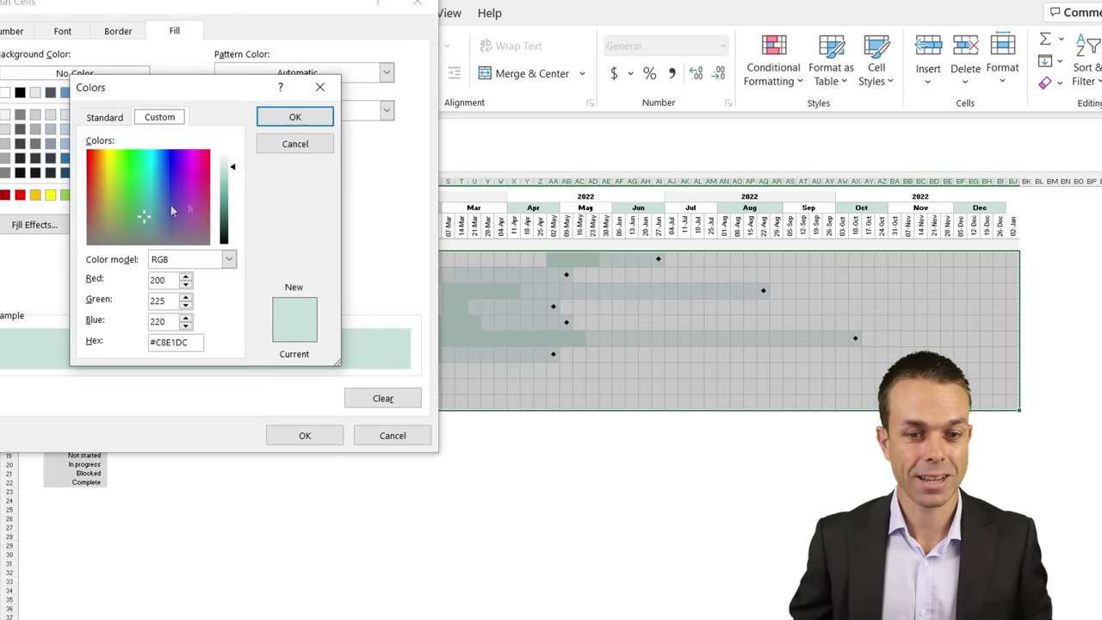
left_click_drag(234, 168, 233, 174)
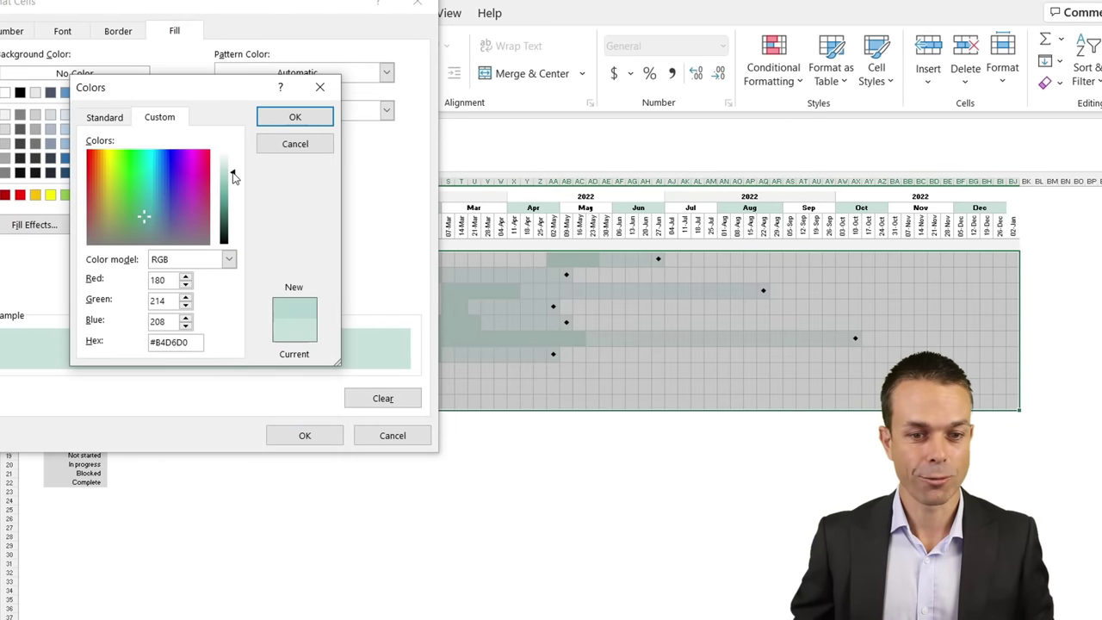
left_click(295, 117)
left_click(302, 435)
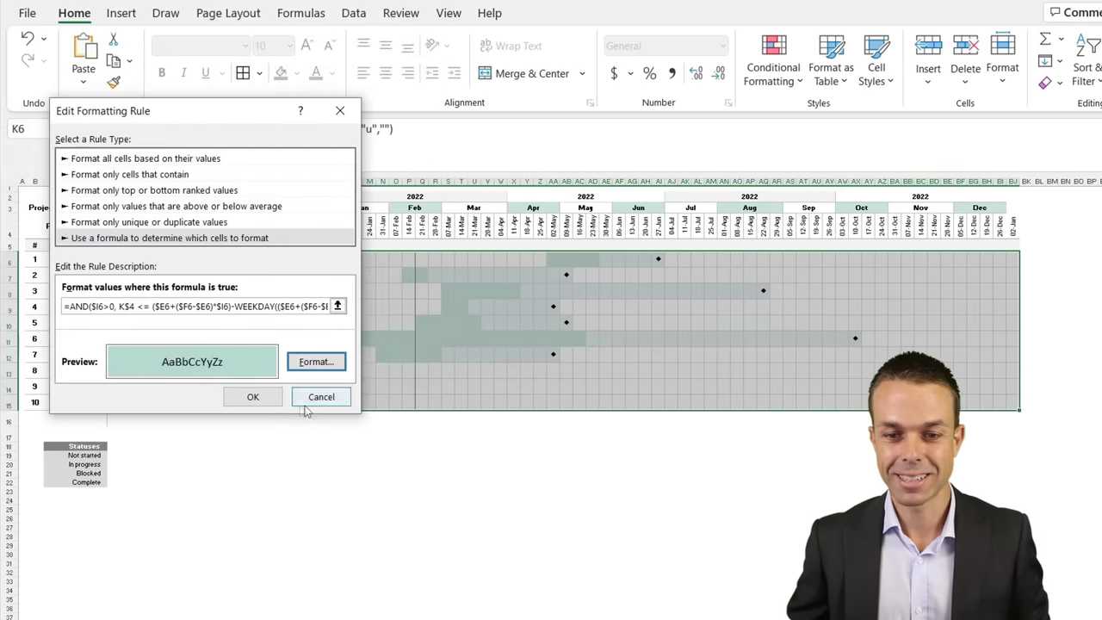
left_click(259, 398)
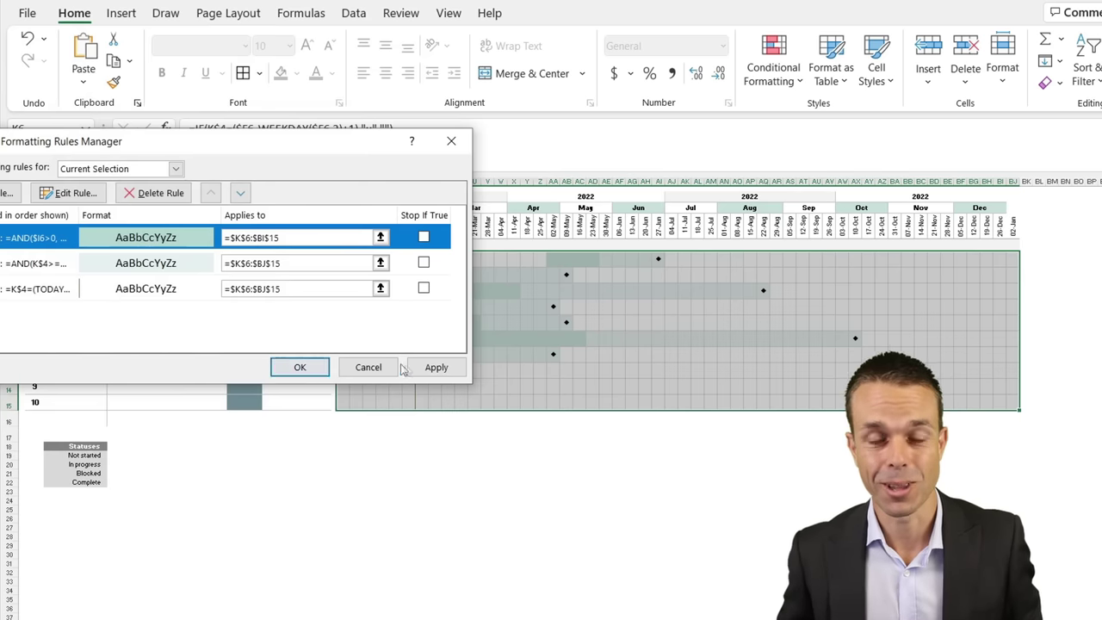
left_click(299, 368)
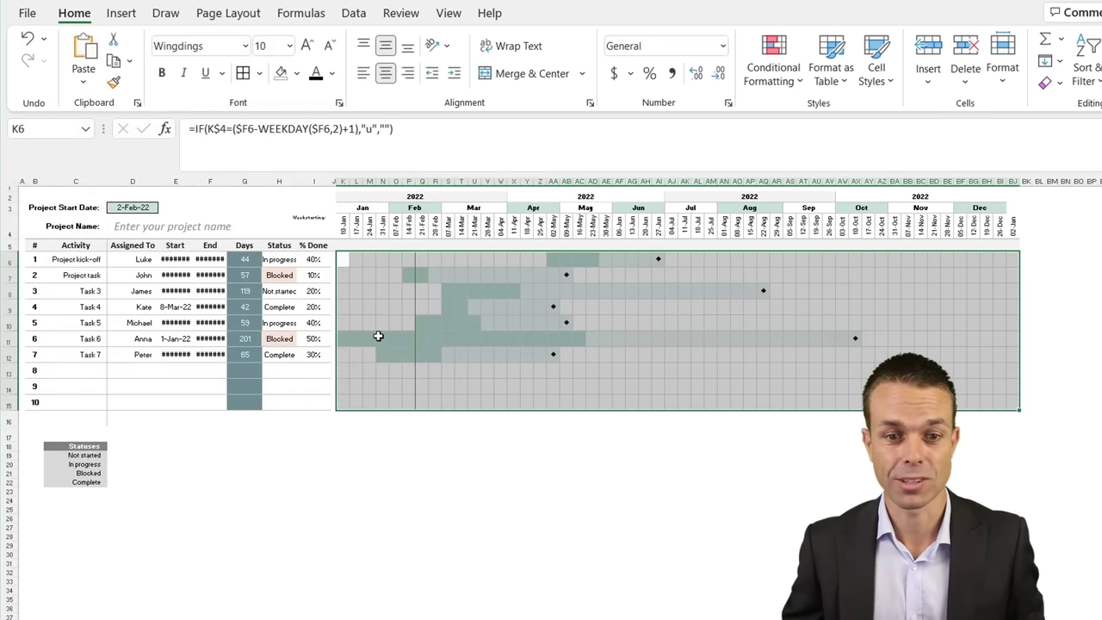
Step: Enter the completed-milestone test =AND($H6="Complete", K$4 = $F6 - WEEKDAY($F6,2) + 1) in scratch cell D13 and select the whole formula for copying
scroll(378, 336, "up", 5, "ctrl")
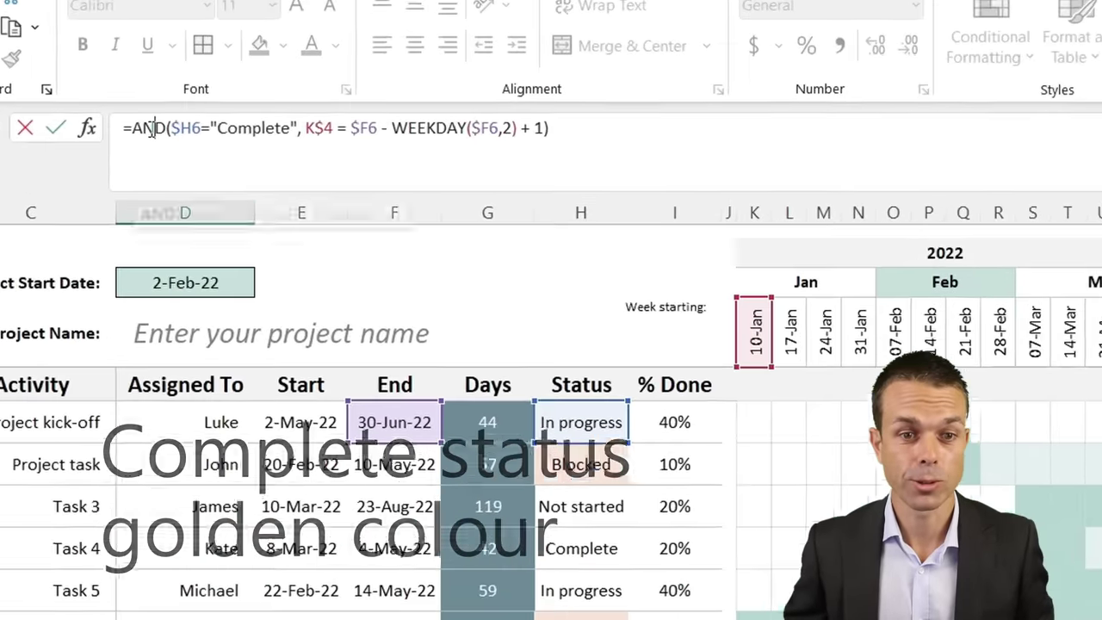
left_click(217, 124)
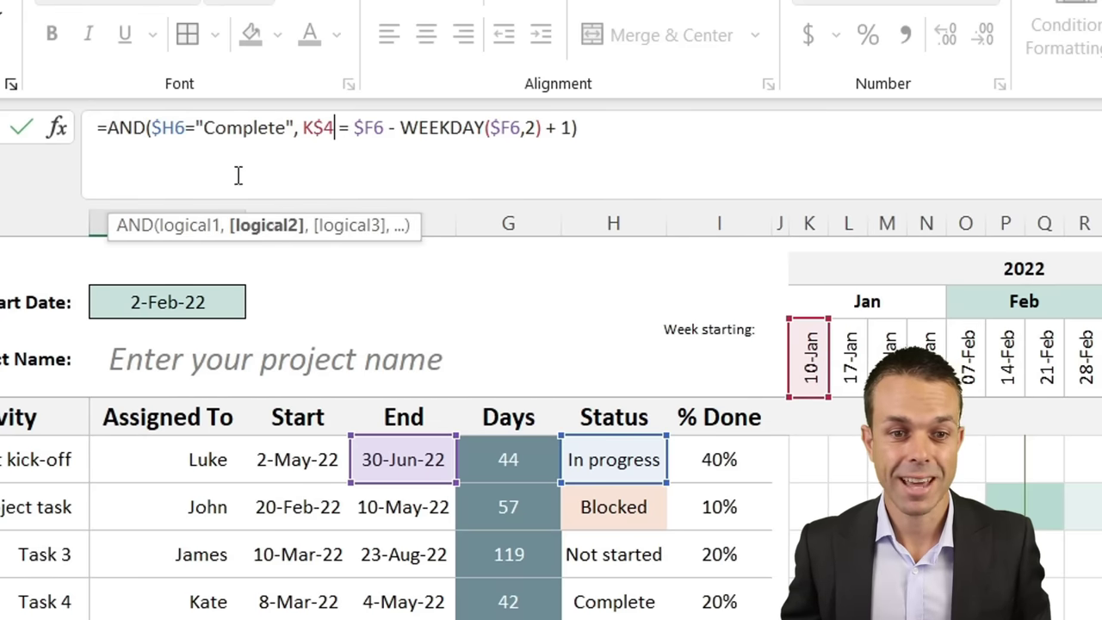
double_click(242, 127)
left_click(242, 126)
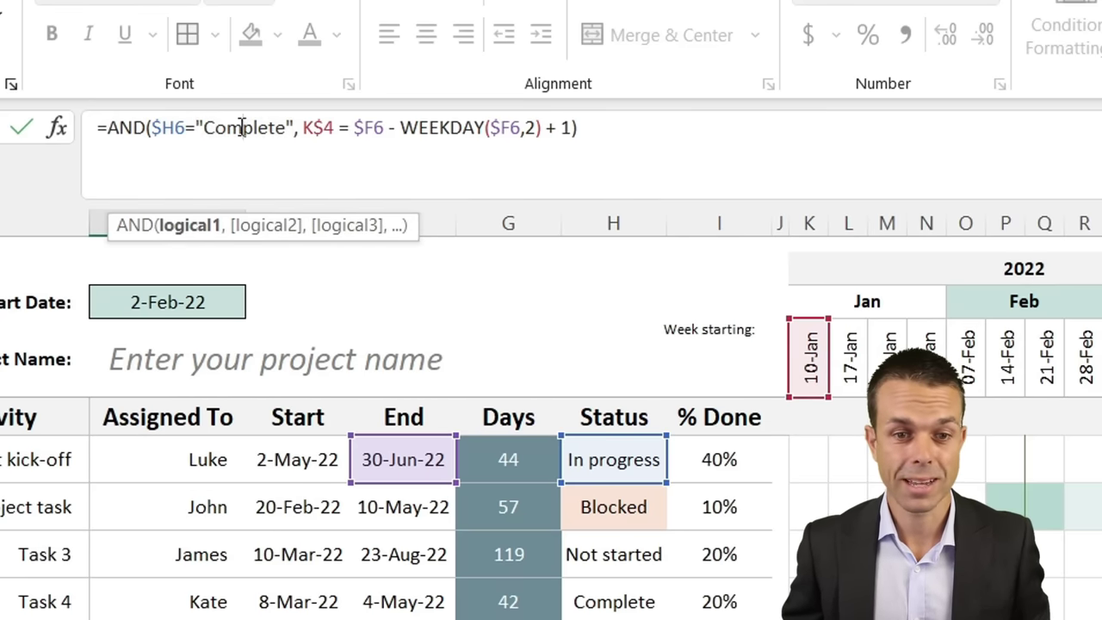
left_click(360, 138)
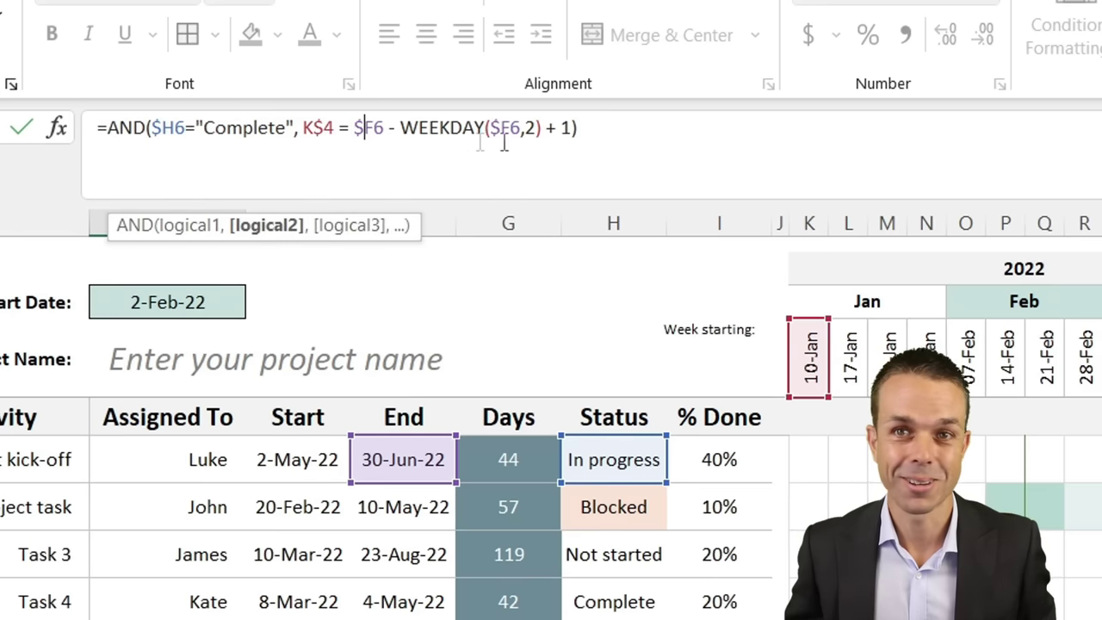
left_click_drag(632, 125, 96, 128)
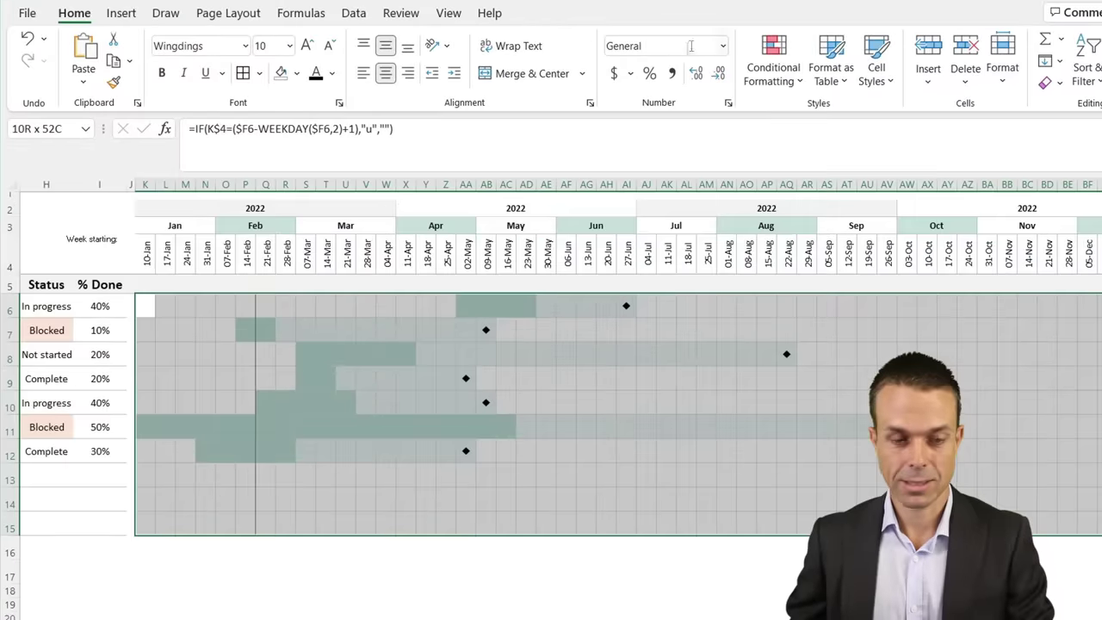
Step: Create a formula-based conditional formatting rule on the timeline grid using the copied test that starts with $H6="Complete"
left_click(773, 67)
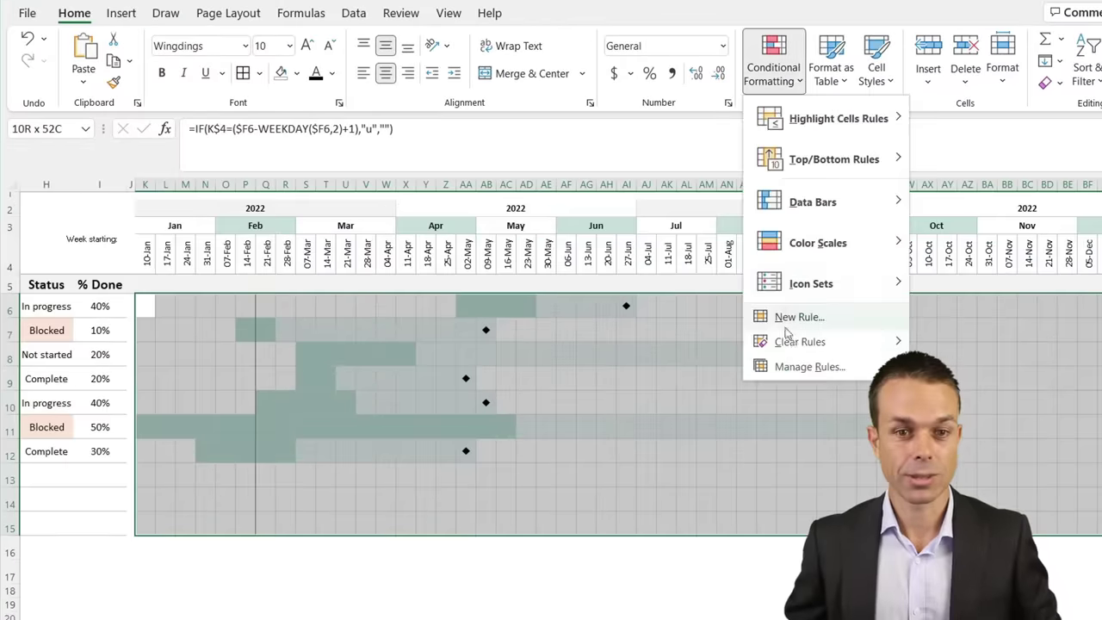
left_click(795, 315)
left_click(121, 220)
left_click(81, 285)
key("ctrl+v")
Step: Give the Complete rule the lightest gold fill and add it to the timeline grid
left_click(266, 344)
left_click(110, 115)
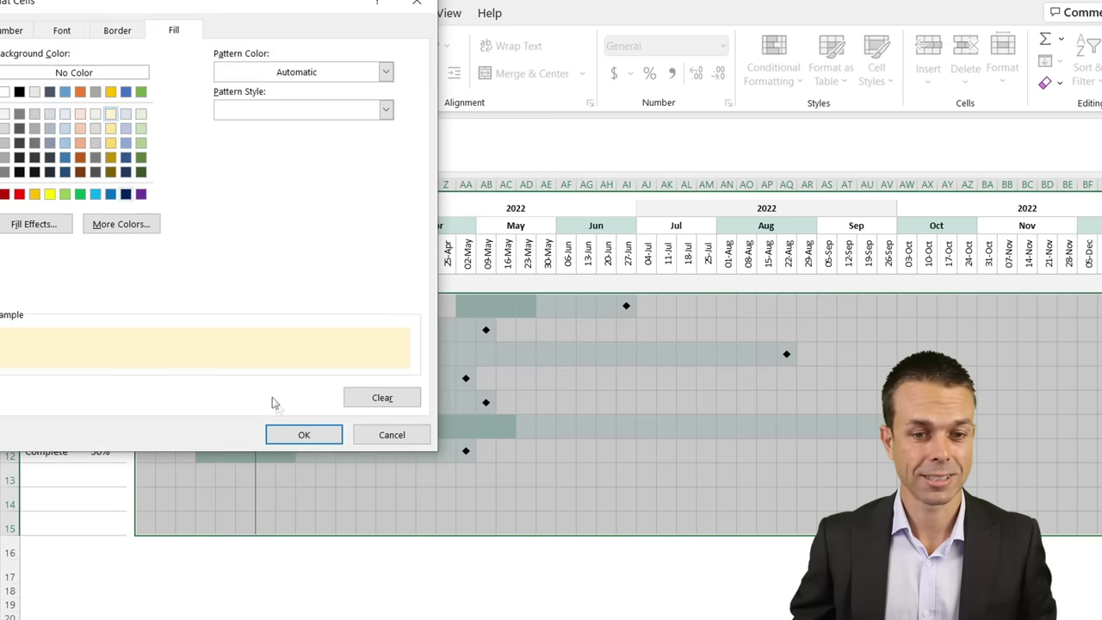
left_click(301, 435)
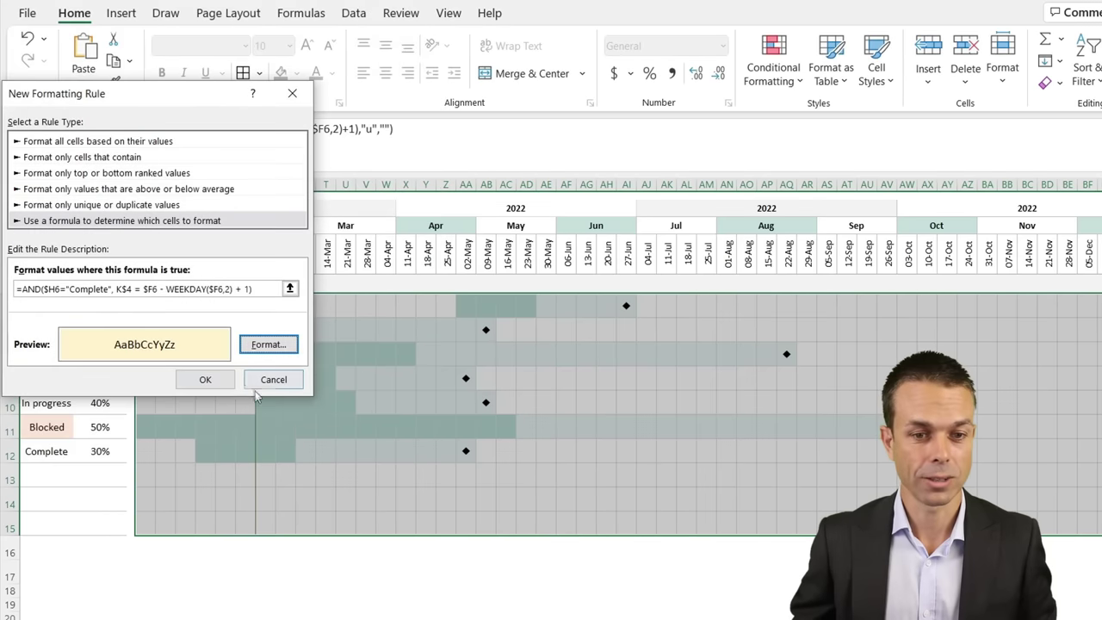
left_click(207, 380)
scroll(629, 586, "down", 2)
left_click(625, 423)
scroll(625, 422, "up", 3)
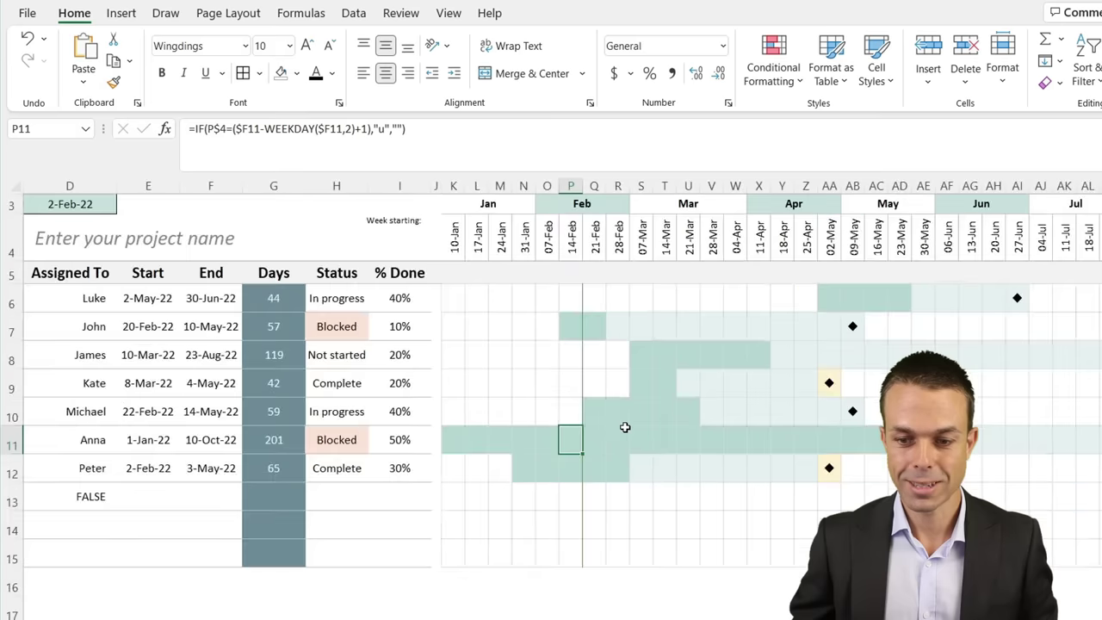
Step: Set Task 4's status to In progress and check its milestone cell in the timeline
left_click(340, 389)
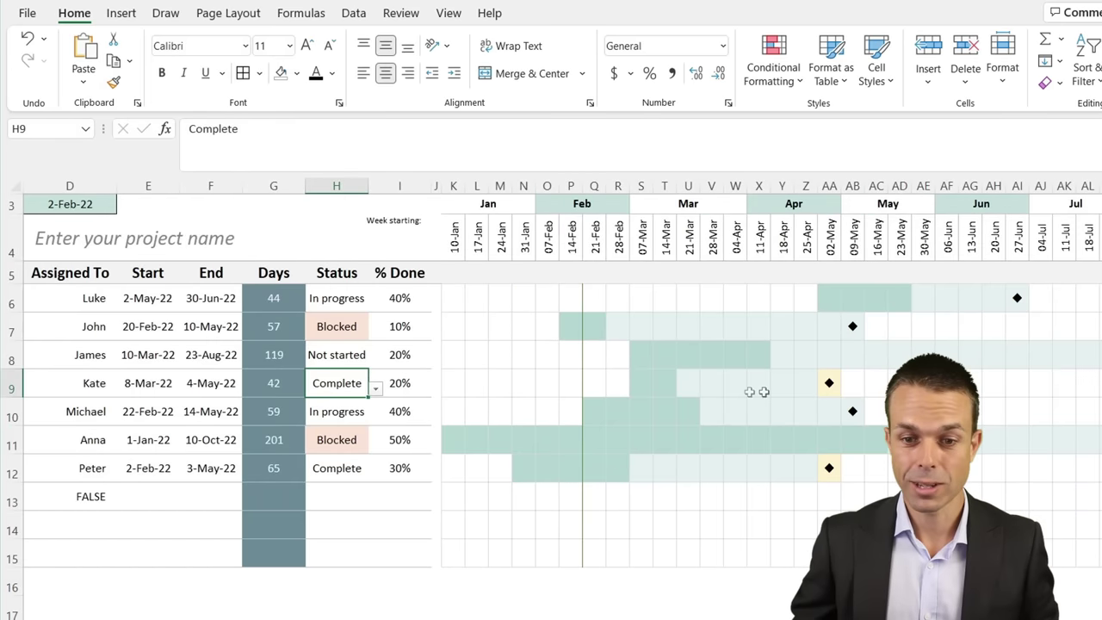
left_click(822, 387)
left_click(351, 383)
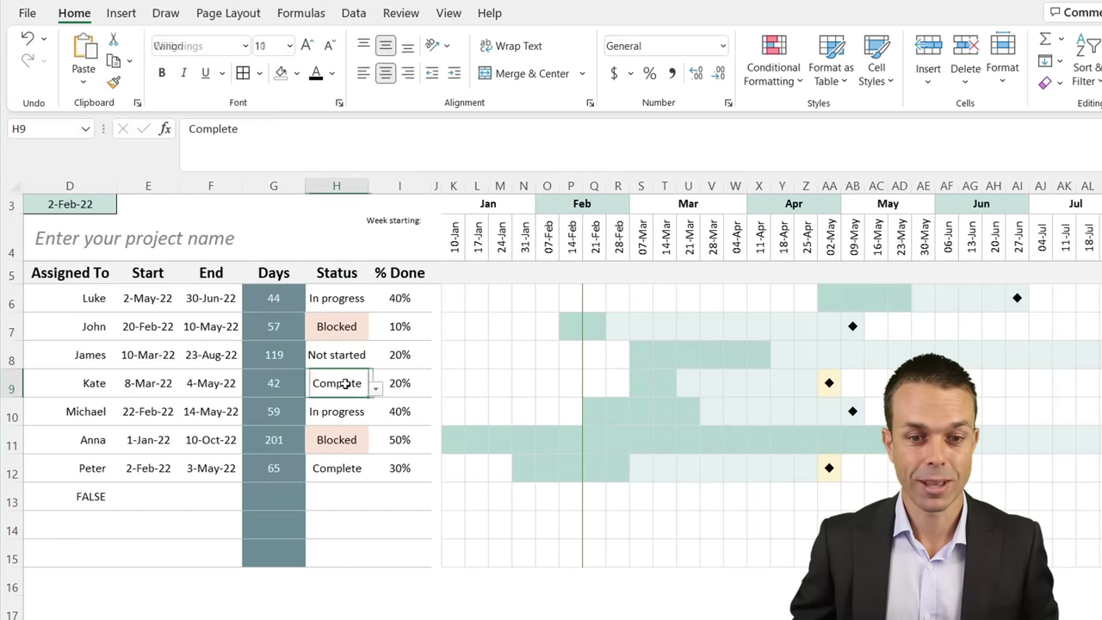
left_click(375, 389)
left_click(343, 417)
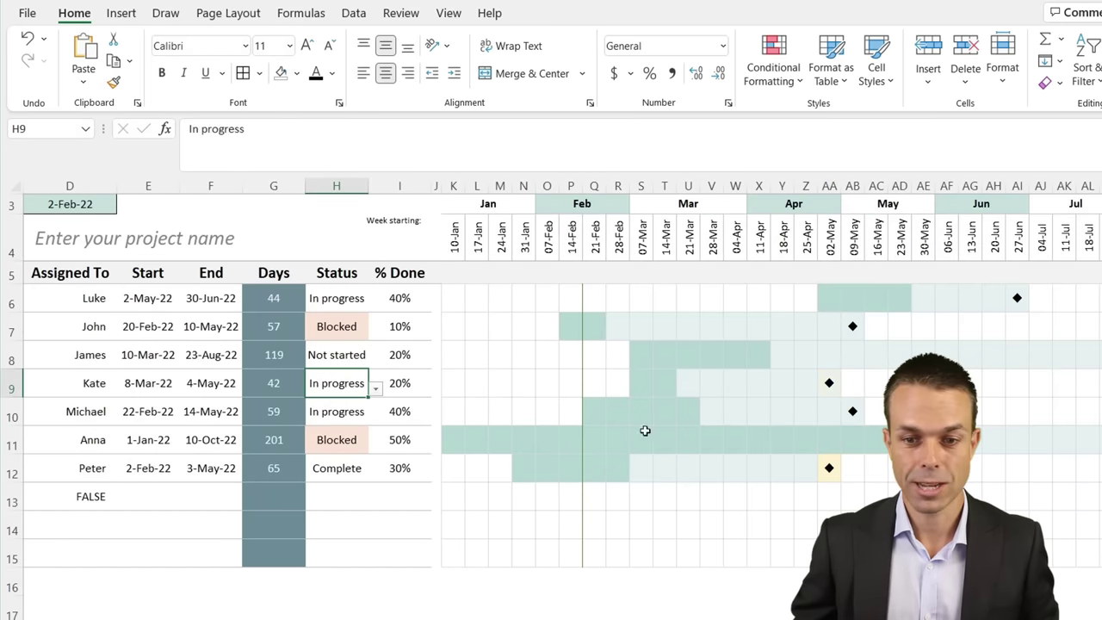
left_click(645, 432)
left_click(829, 383)
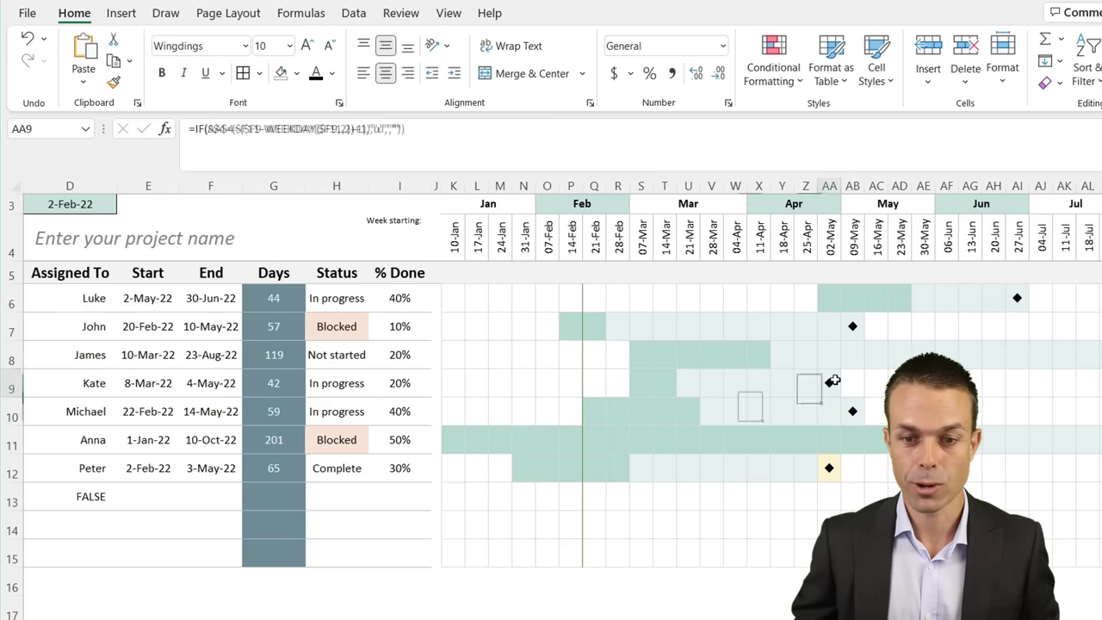
Step: Set the status of Task 3 and of Project task to Complete
left_click(343, 356)
left_click(376, 360)
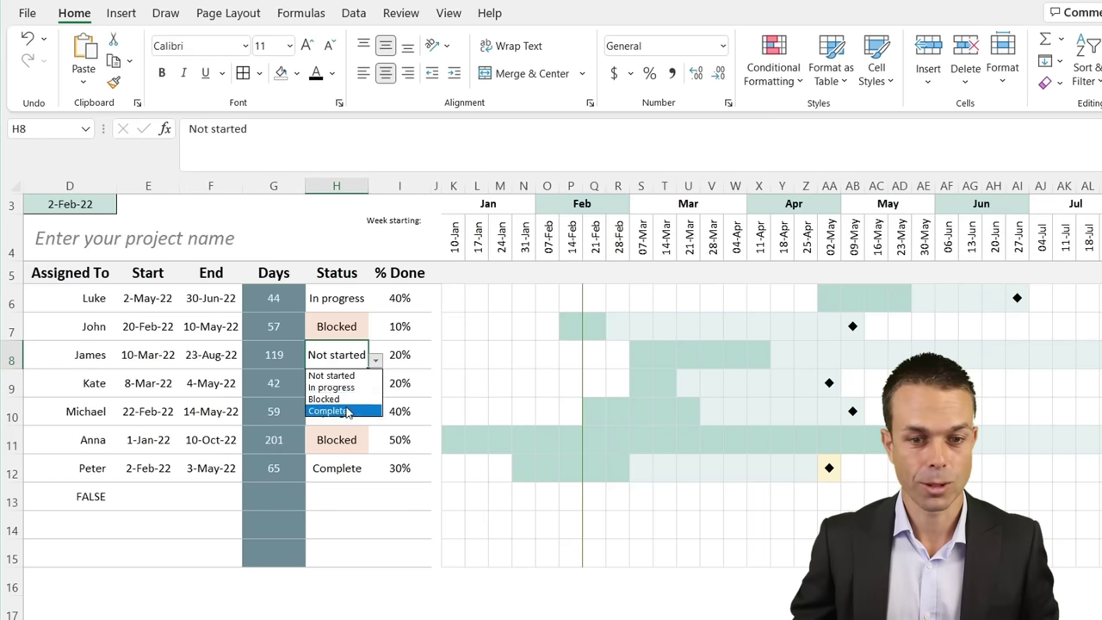
left_click(328, 410)
left_click(354, 328)
left_click(375, 330)
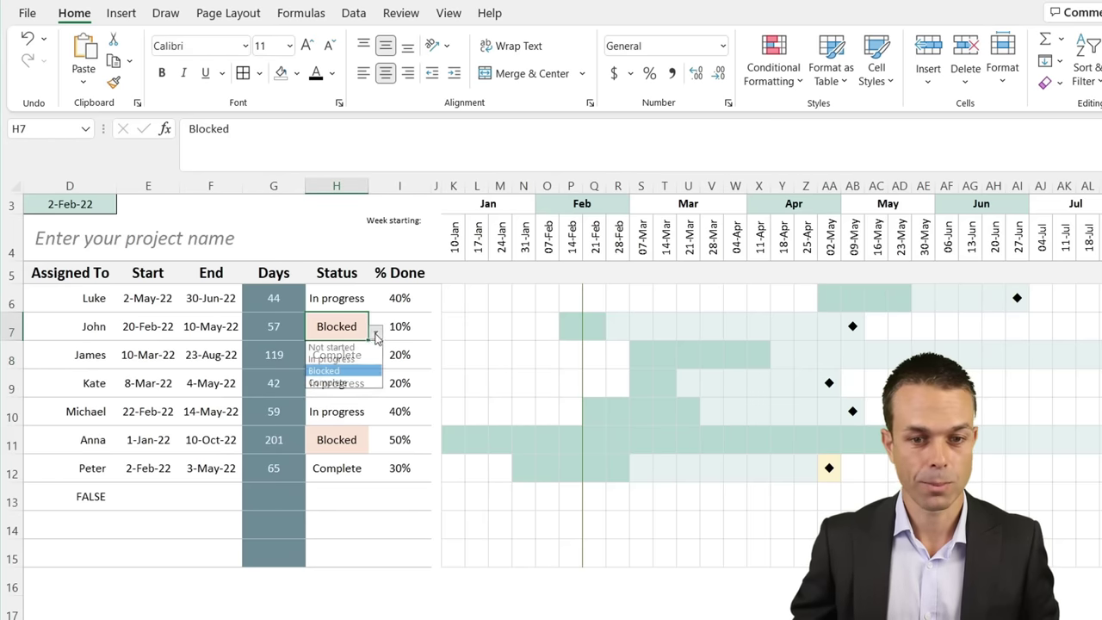
left_click(348, 384)
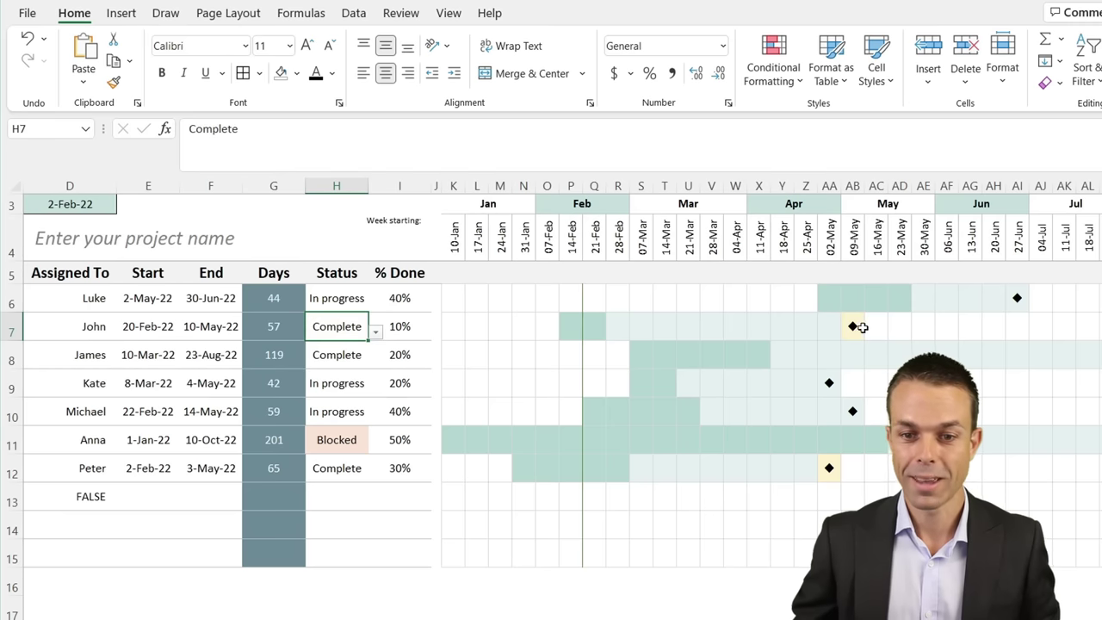
Step: Set the % Done of Project task to 100%
left_click(386, 326)
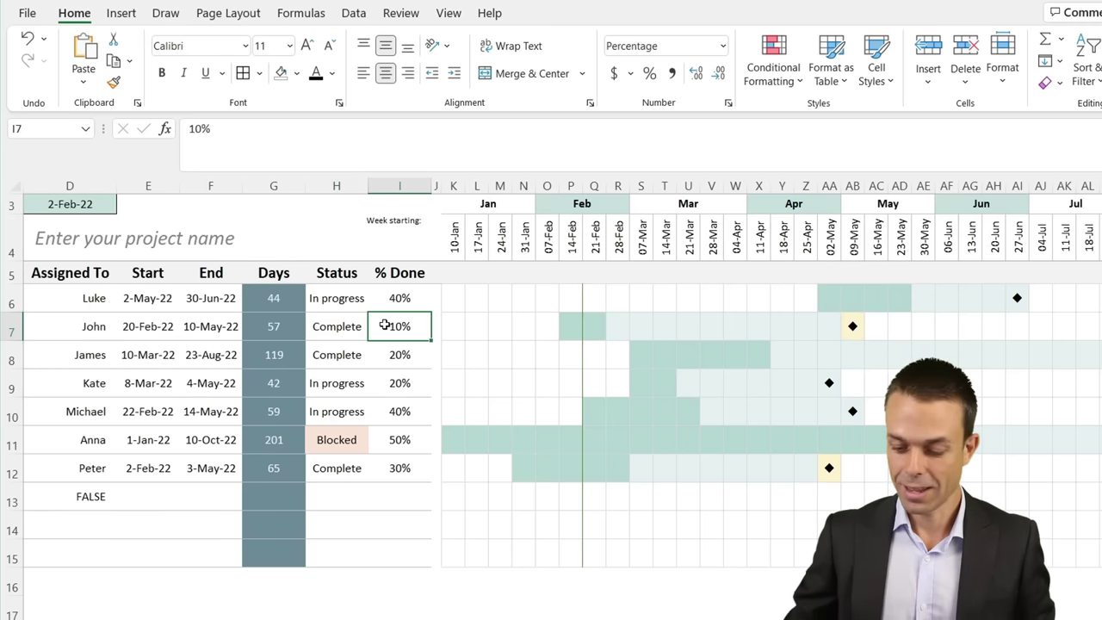
type("100")
key("Return")
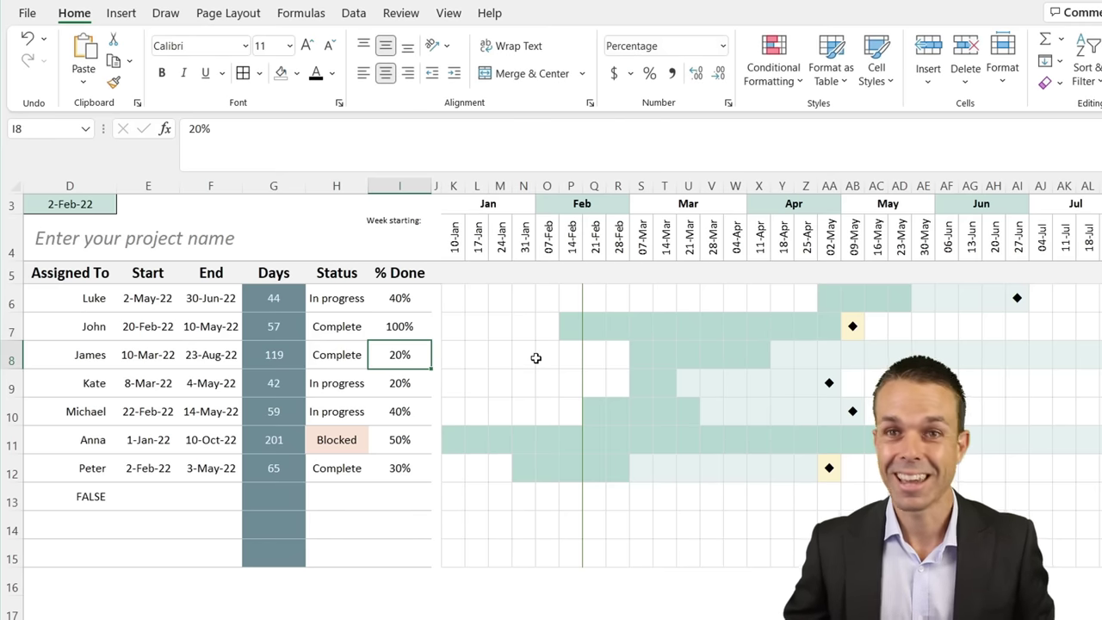
scroll(551, 388, "left", 3)
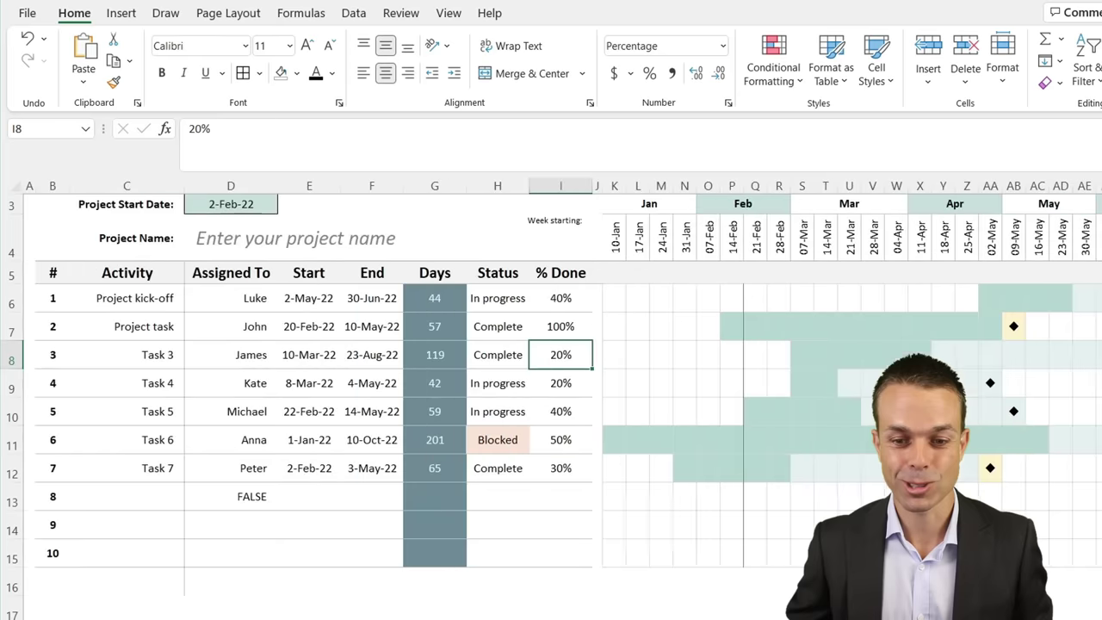
left_click(690, 477)
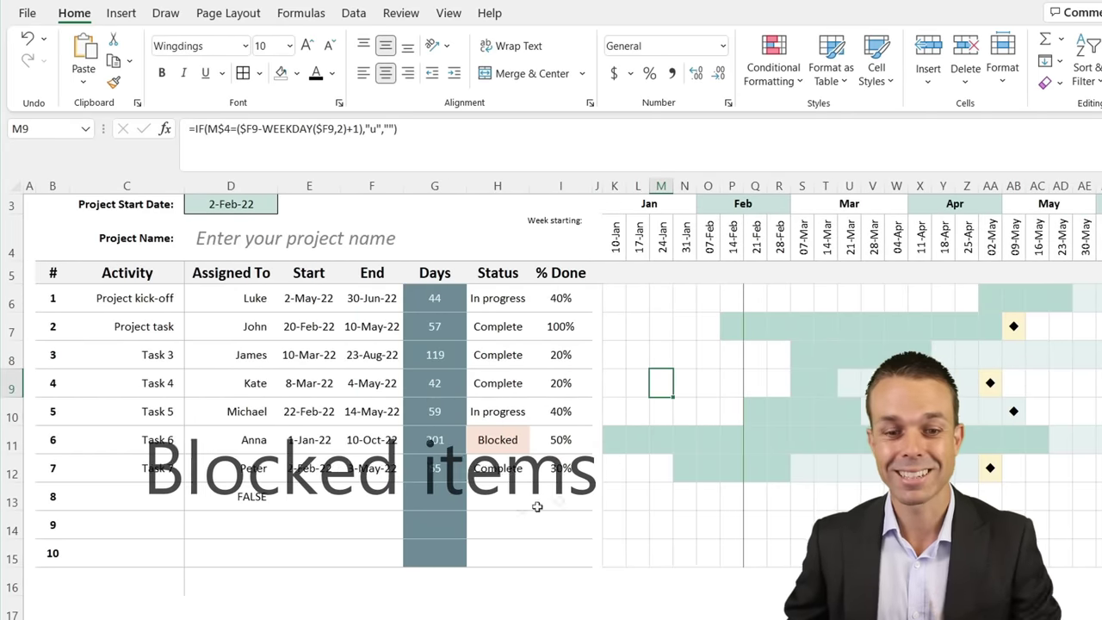
Step: Enter the blocked test =AND($H6="Blocked",$I6>0, K$4 <= ($E6+($F6-$E6)*$I6)-WEEKDAY(($E6+($F6-$E6)*$I6),2)+1, K$4 >= $E6 - WEEKDAY($E6, 2)+1) in the scratch cell
left_click(494, 447)
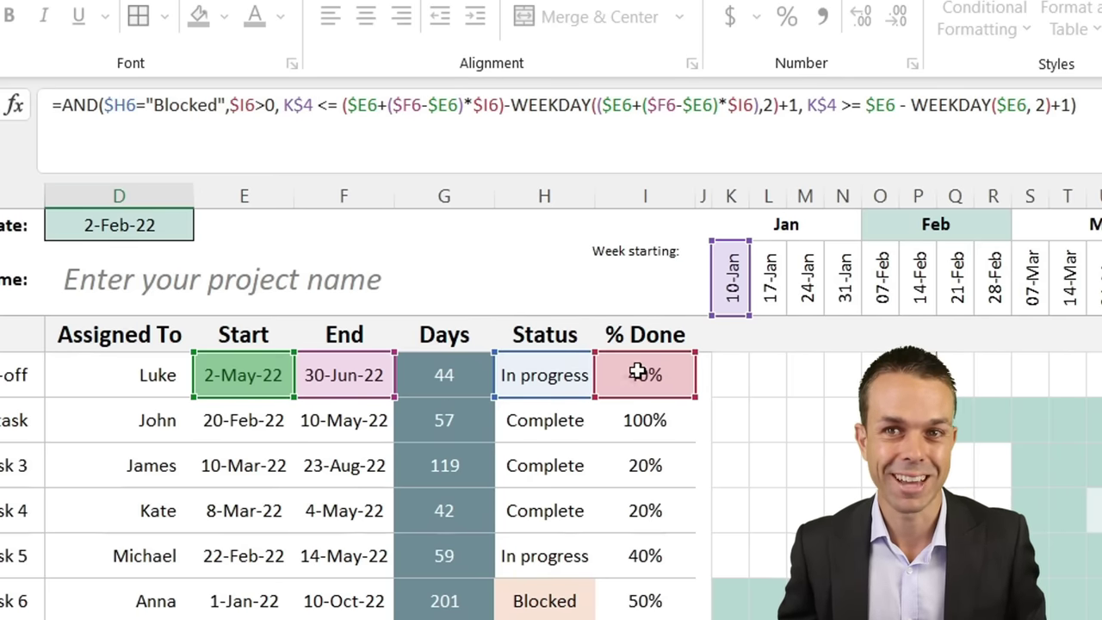
left_click(179, 104)
double_click(179, 104)
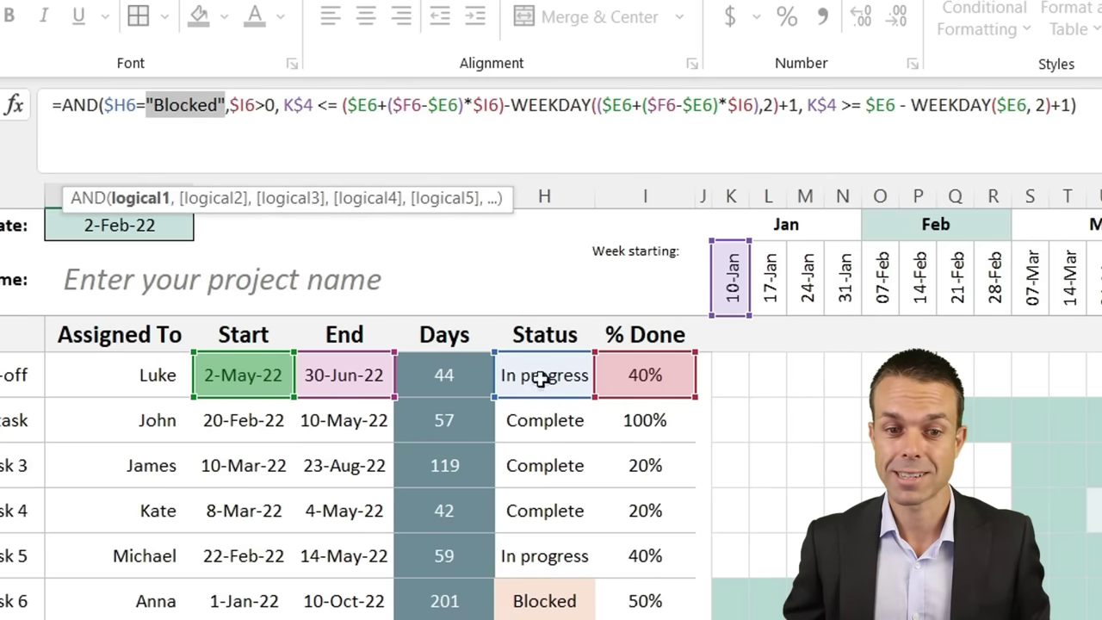
left_click(402, 110)
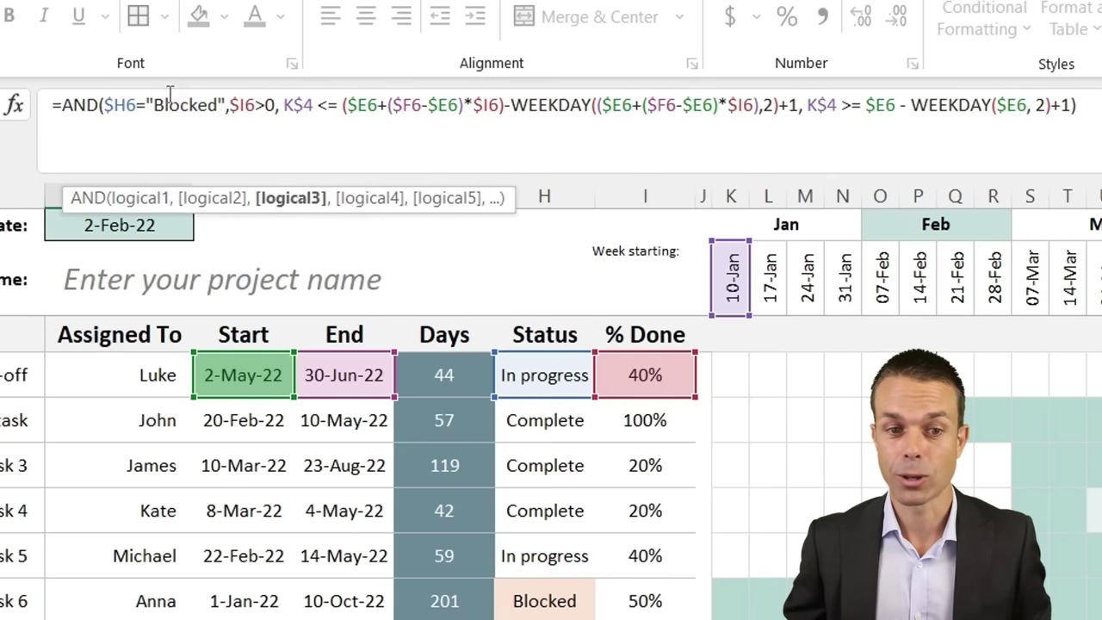
left_click(256, 104)
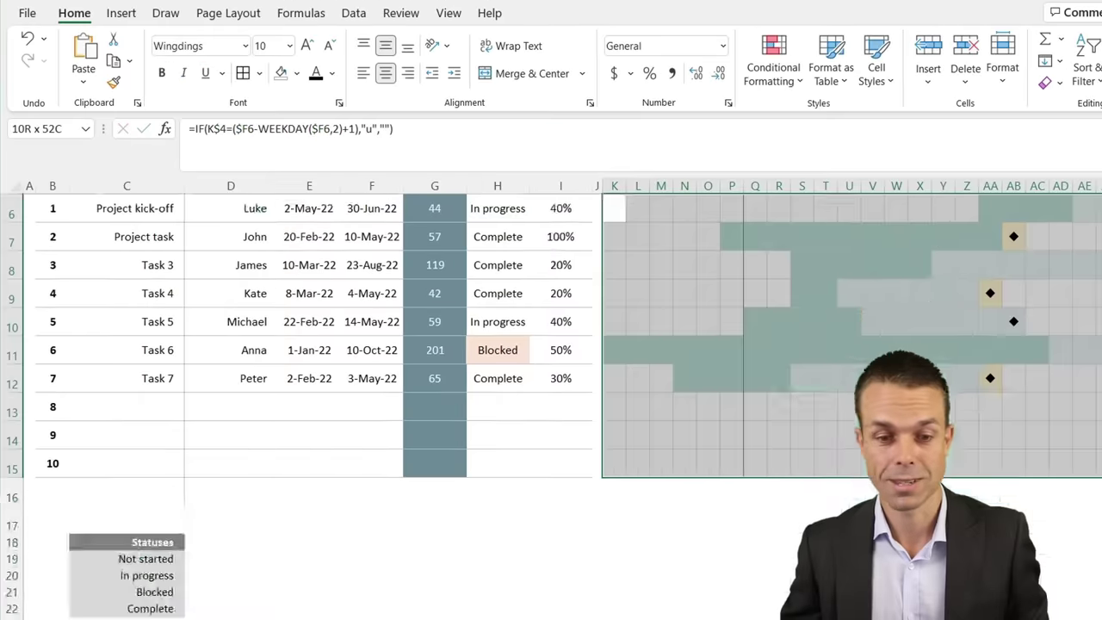
Step: Add a formula-based conditional formatting rule for the timeline grid using the test that starts with $H6="Blocked"
scroll(551, 388, "up", 2)
left_click(773, 73)
left_click(812, 505)
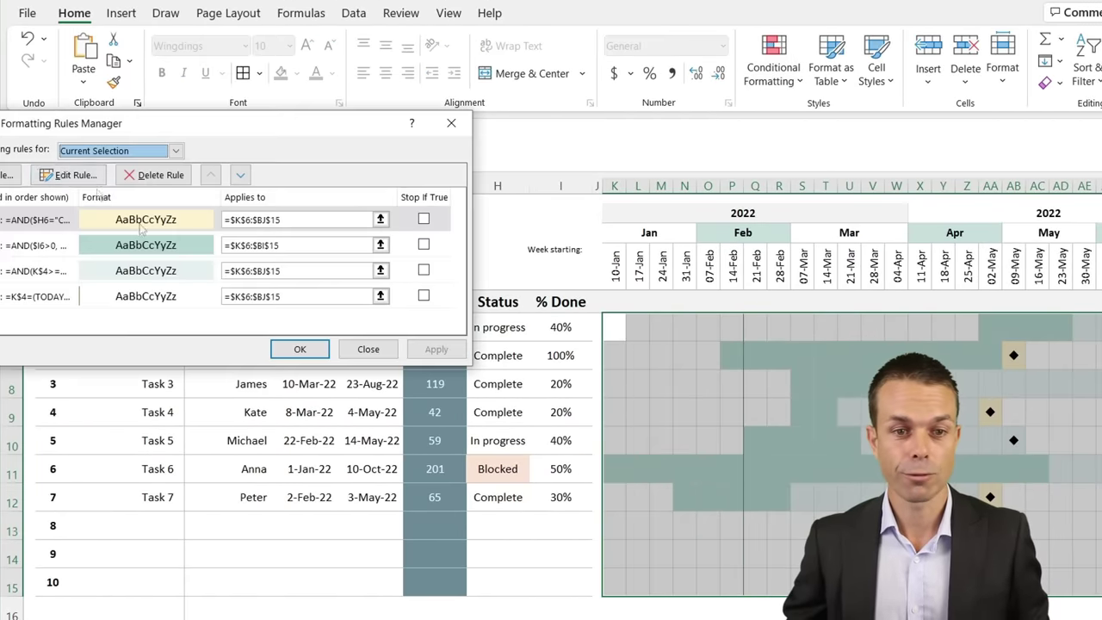
left_click_drag(46, 129, 222, 119)
left_click(145, 167)
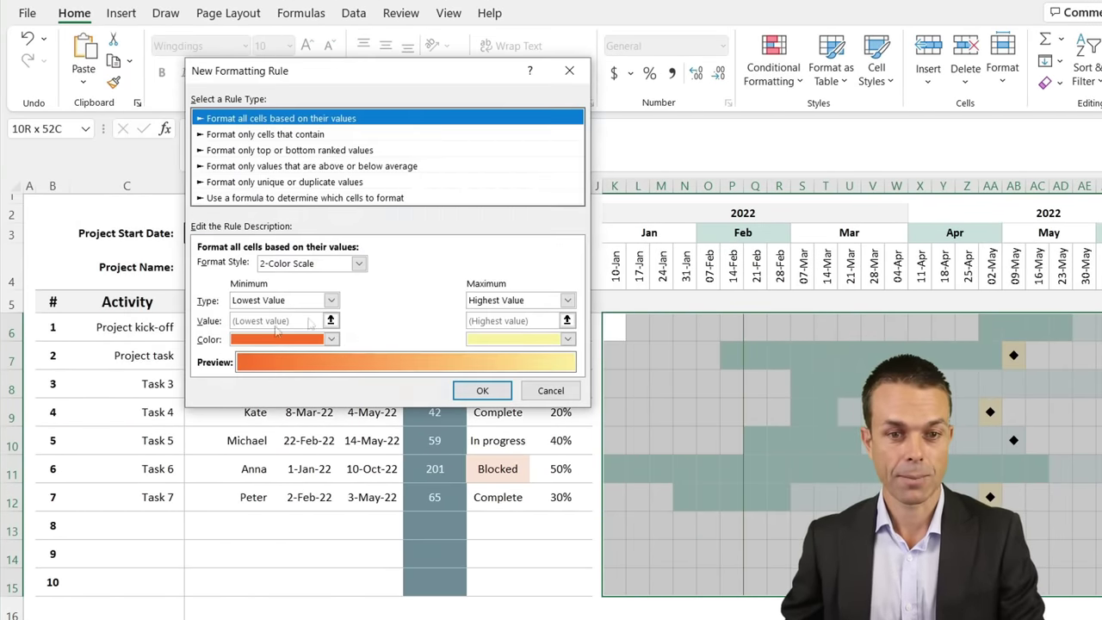
left_click(264, 199)
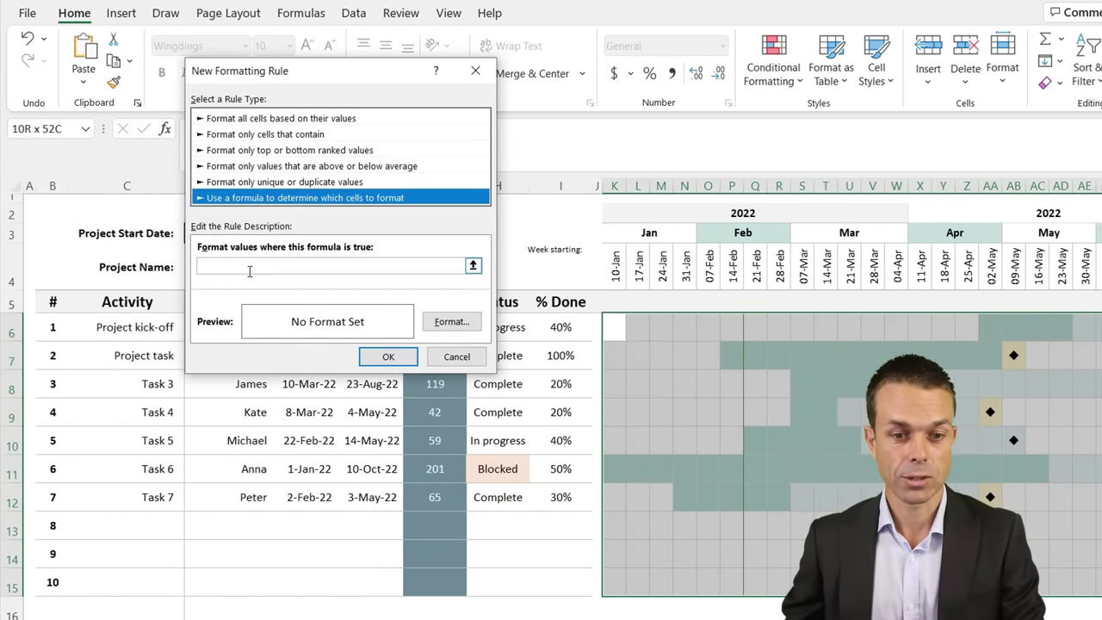
left_click(246, 272)
key("ctrl+v")
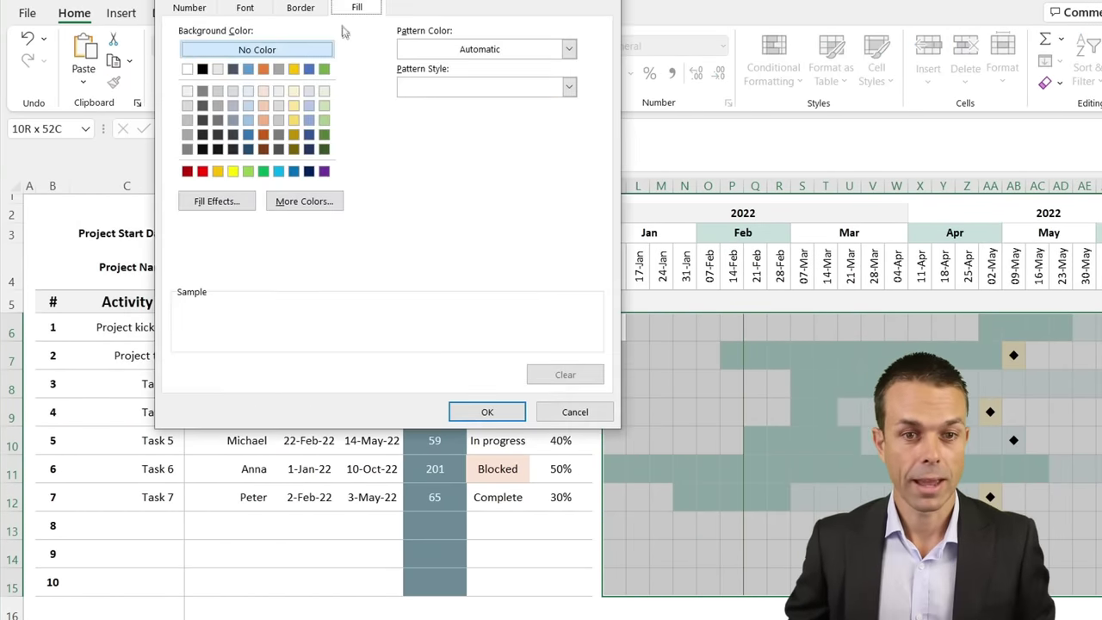
Step: Give the Blocked rule the lightest orange fill and apply it to the timeline grid K6:BJ15
left_click(264, 91)
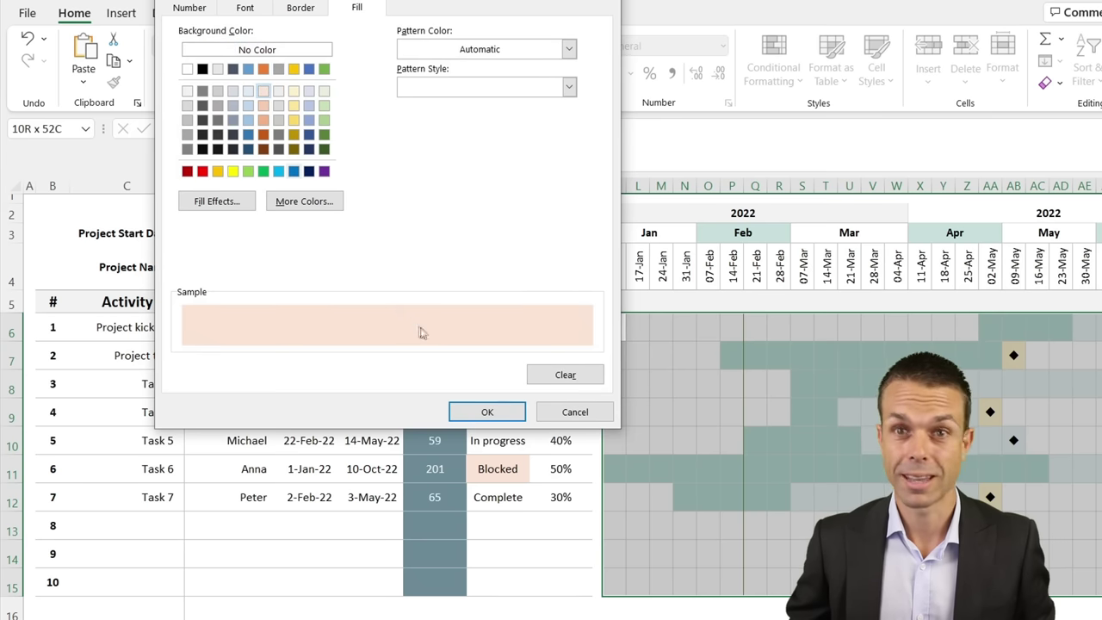
left_click(486, 412)
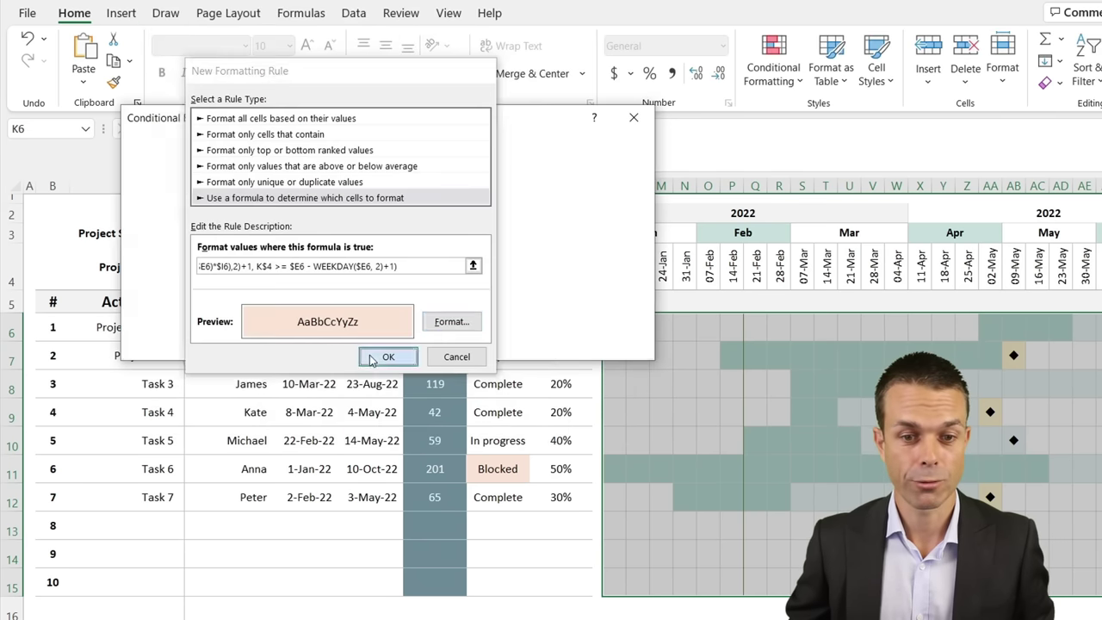
left_click(379, 357)
left_click(616, 343)
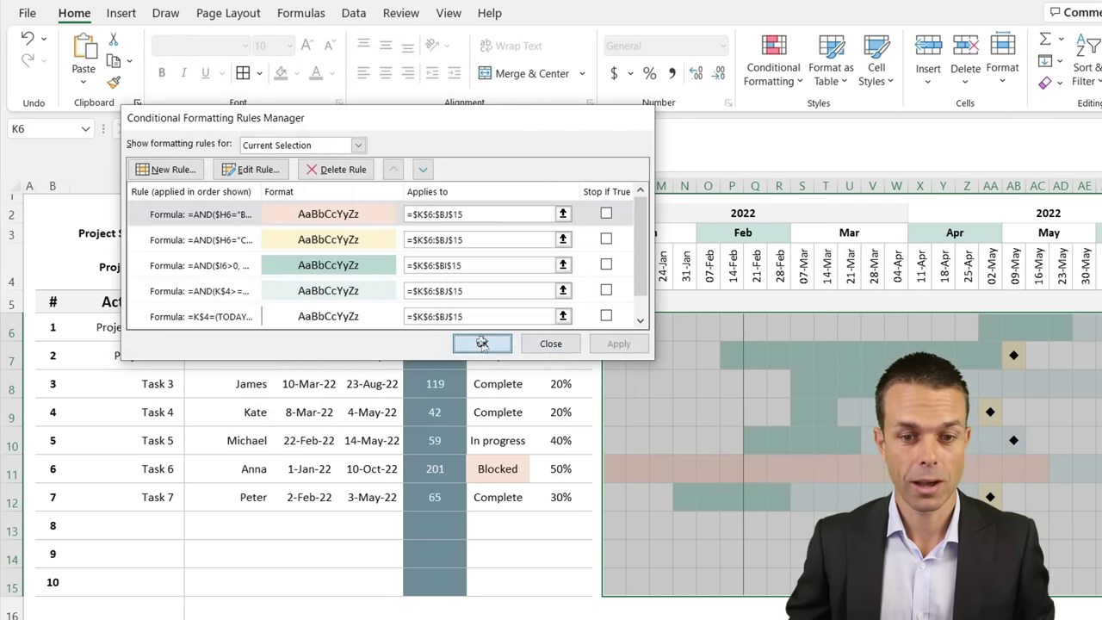
left_click(485, 344)
left_click(737, 402)
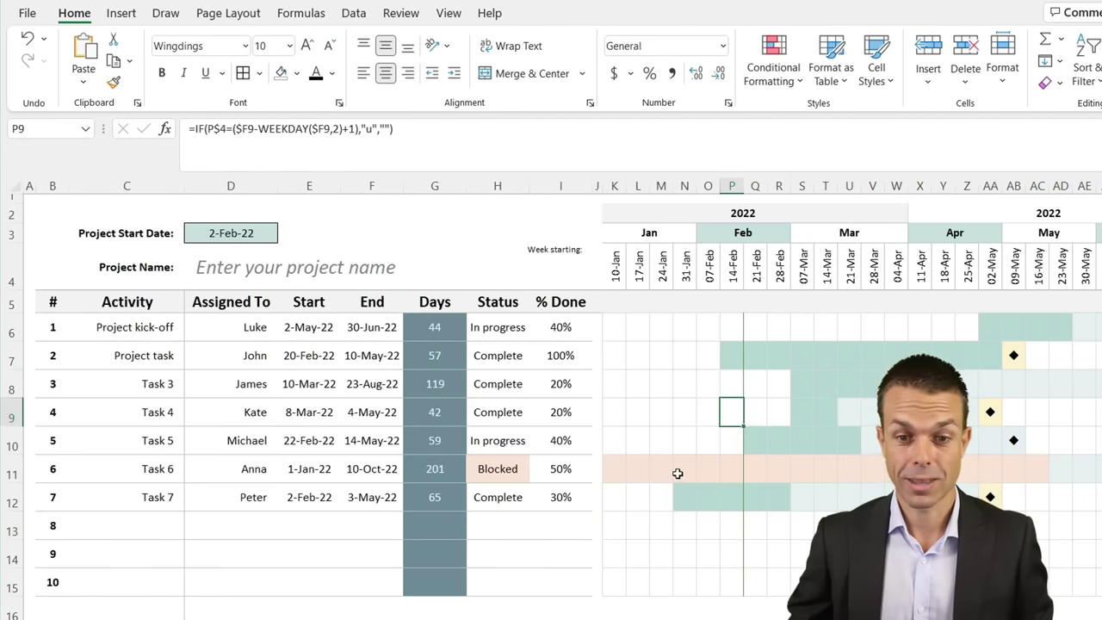
Step: Set Task 6's status to In progress and select Task 3's status cell
left_click(501, 467)
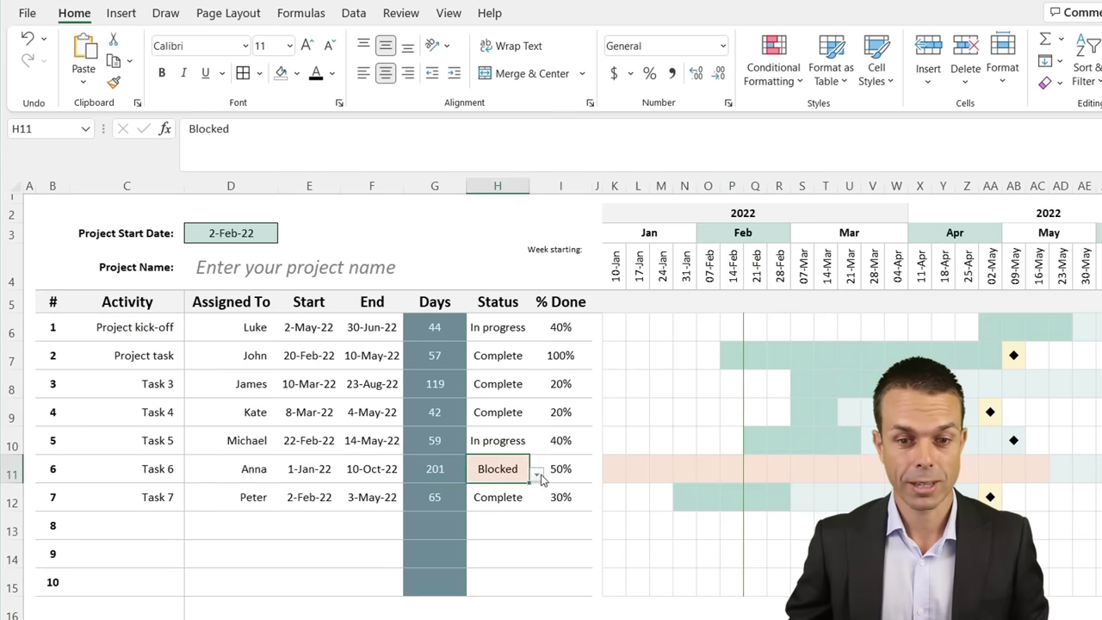
left_click(536, 474)
left_click(498, 502)
left_click(809, 523)
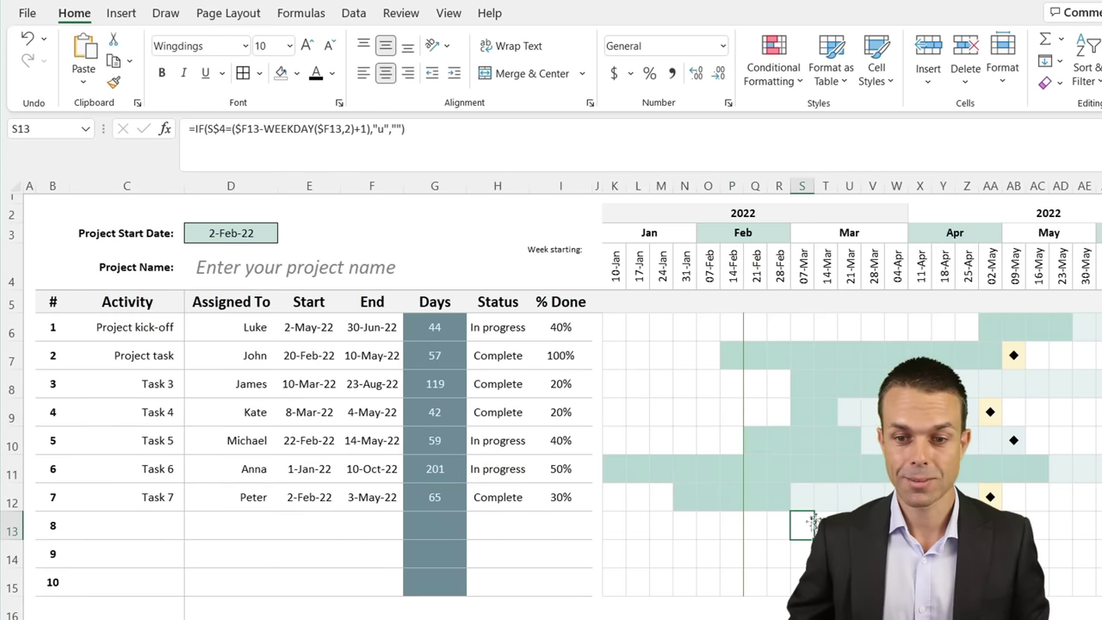
left_click(499, 383)
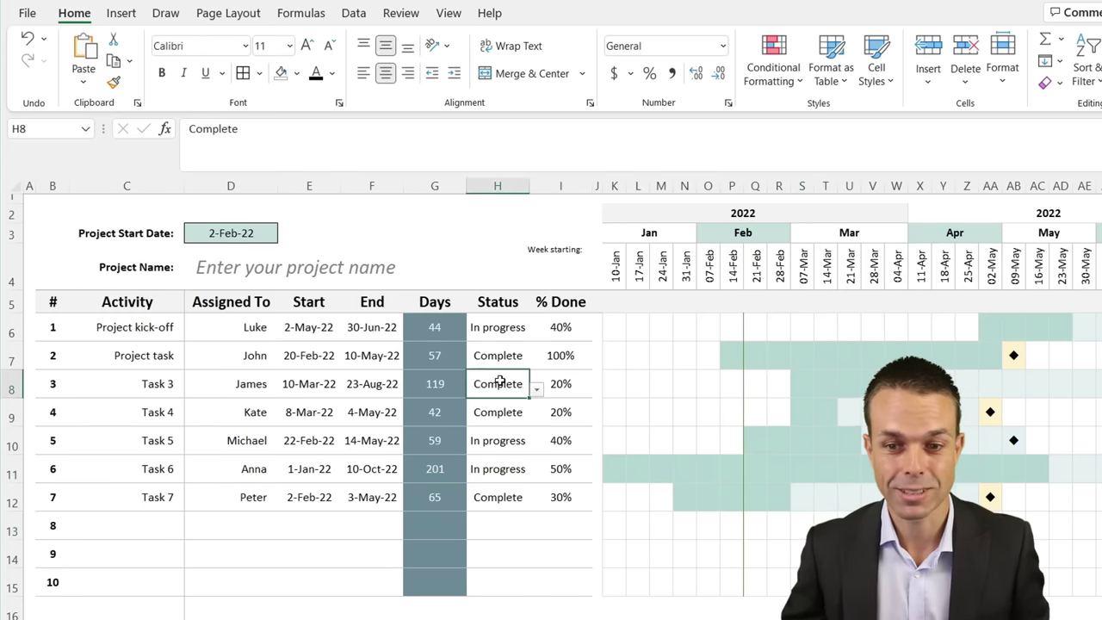
Step: Set Task 3's status to Blocked and check its progress bar in the timeline grid
left_click(539, 390)
left_click(515, 422)
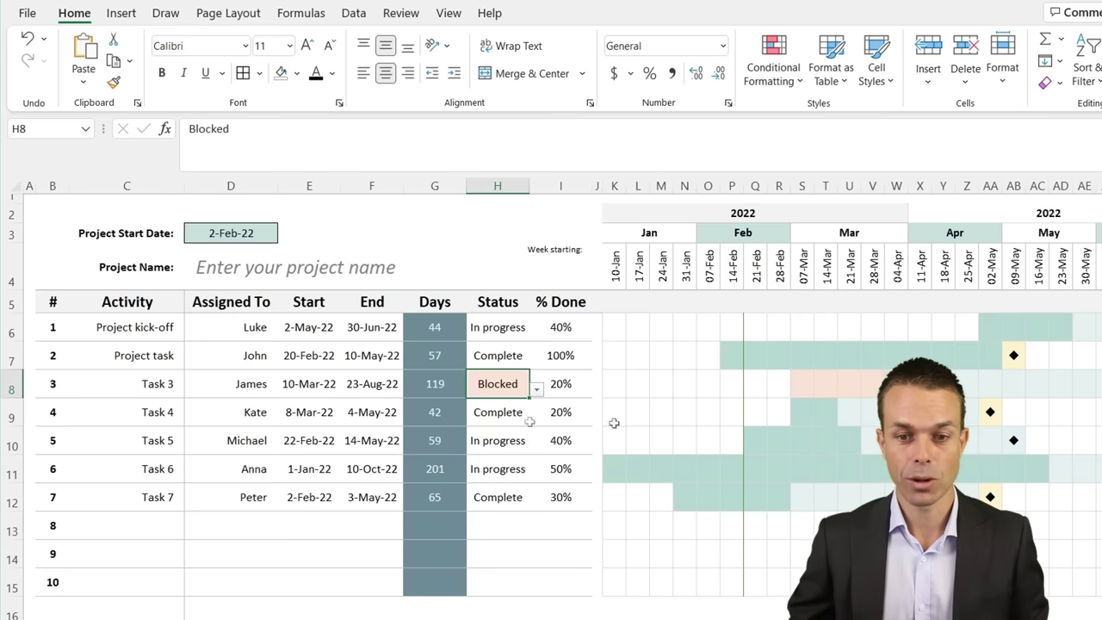
left_click(755, 412)
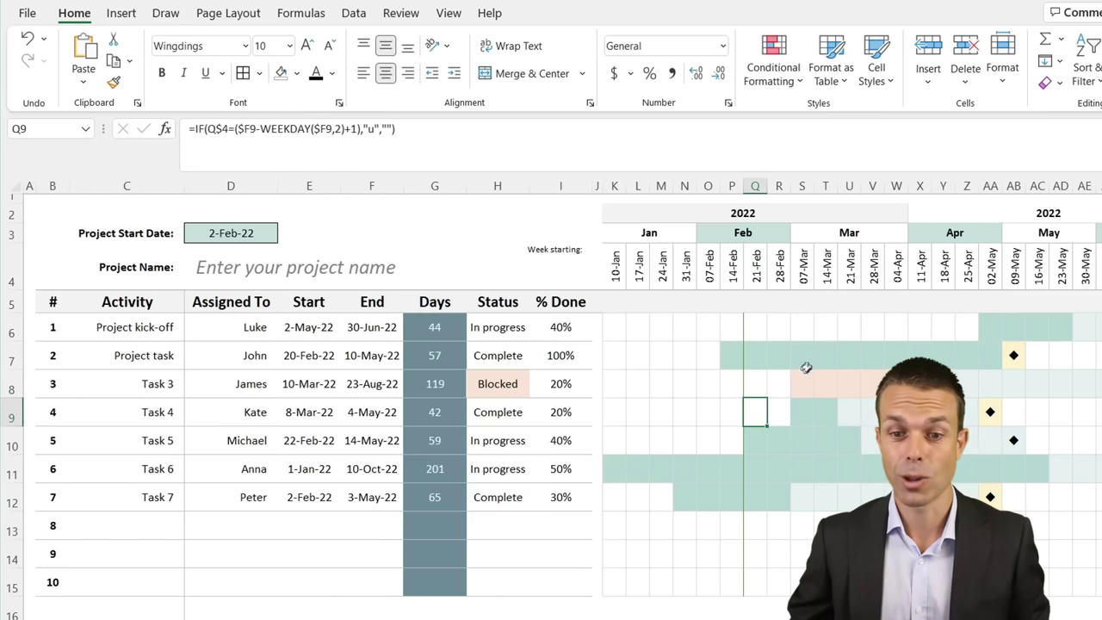
left_click(853, 384)
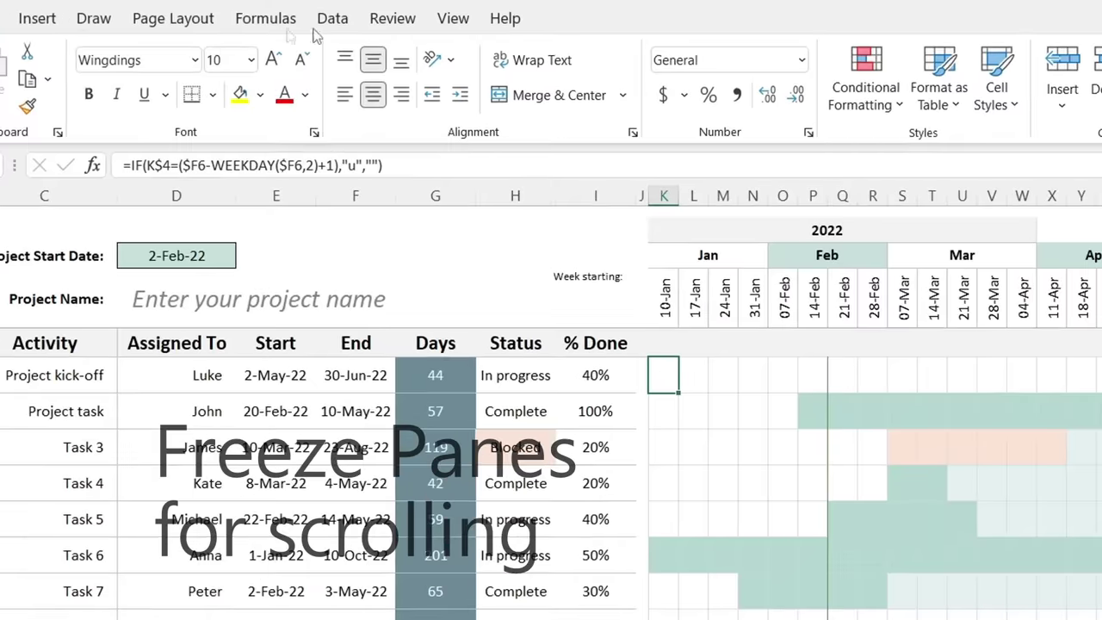
Step: Freeze the panes at cell K6 so the header rows and task columns stay in view, and test it in both directions
left_click(454, 18)
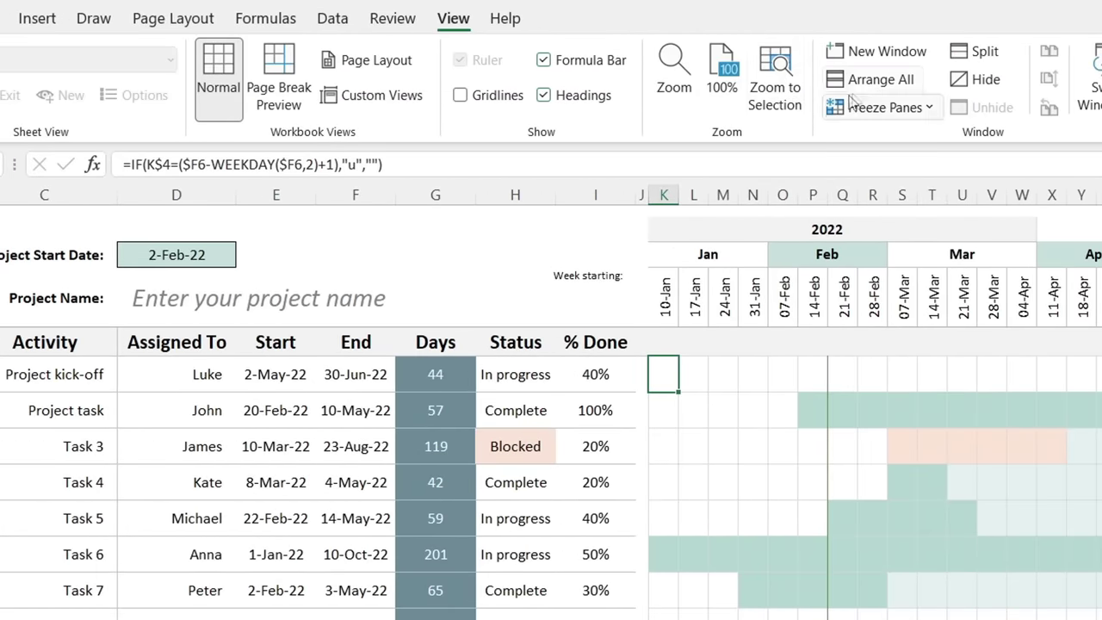
left_click(880, 107)
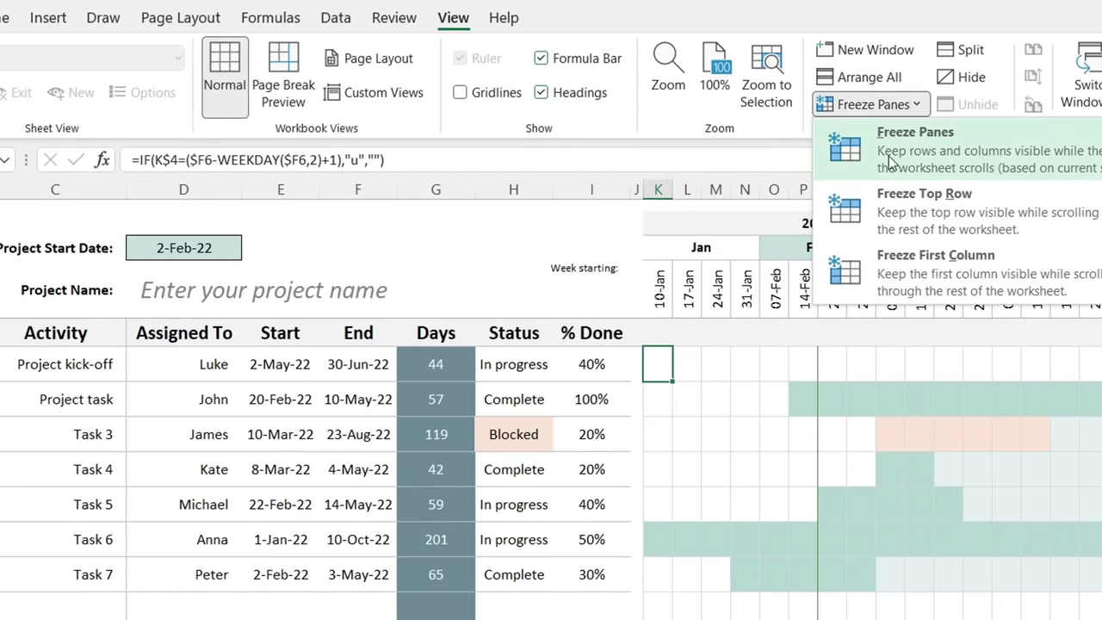
left_click(901, 163)
scroll(852, 430, "down", 3)
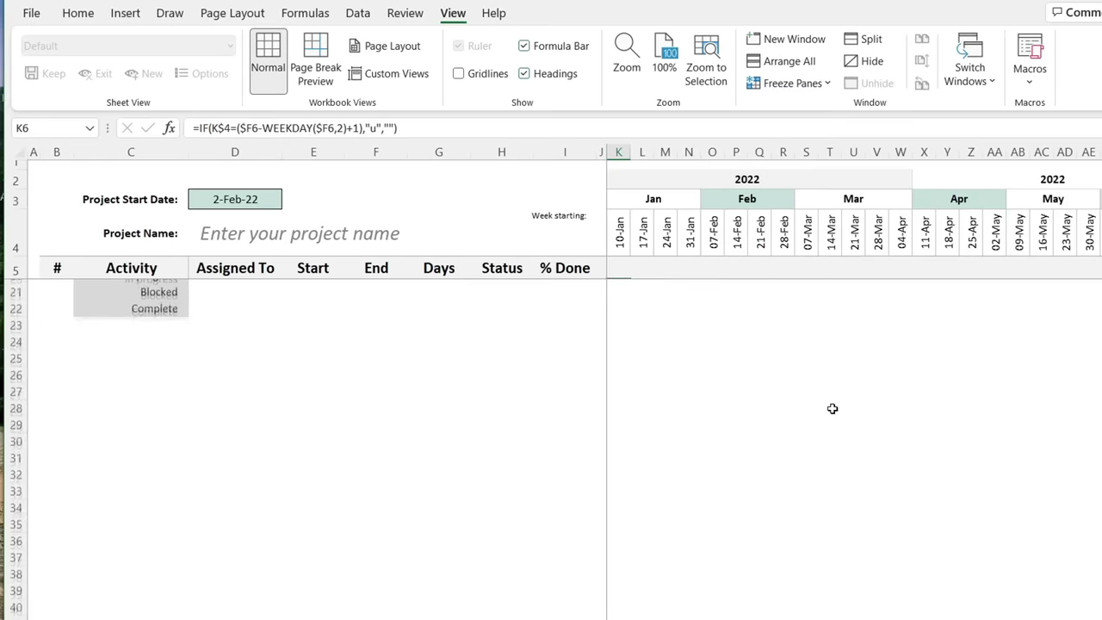
scroll(852, 431, "up", 3)
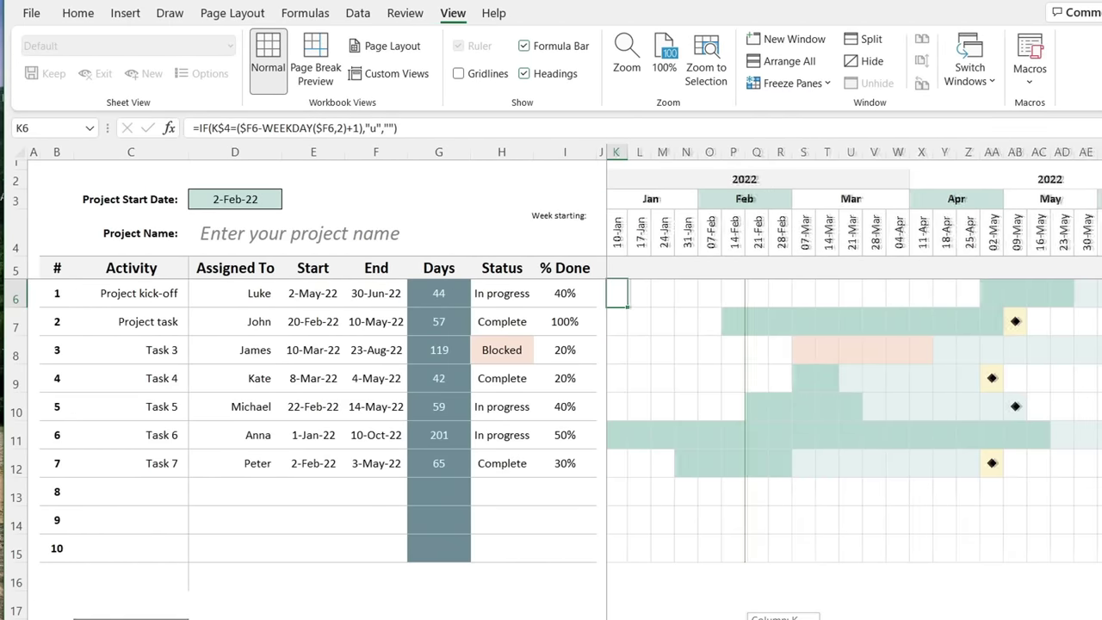
scroll(852, 422, "right", 10)
scroll(853, 388, "right", 4)
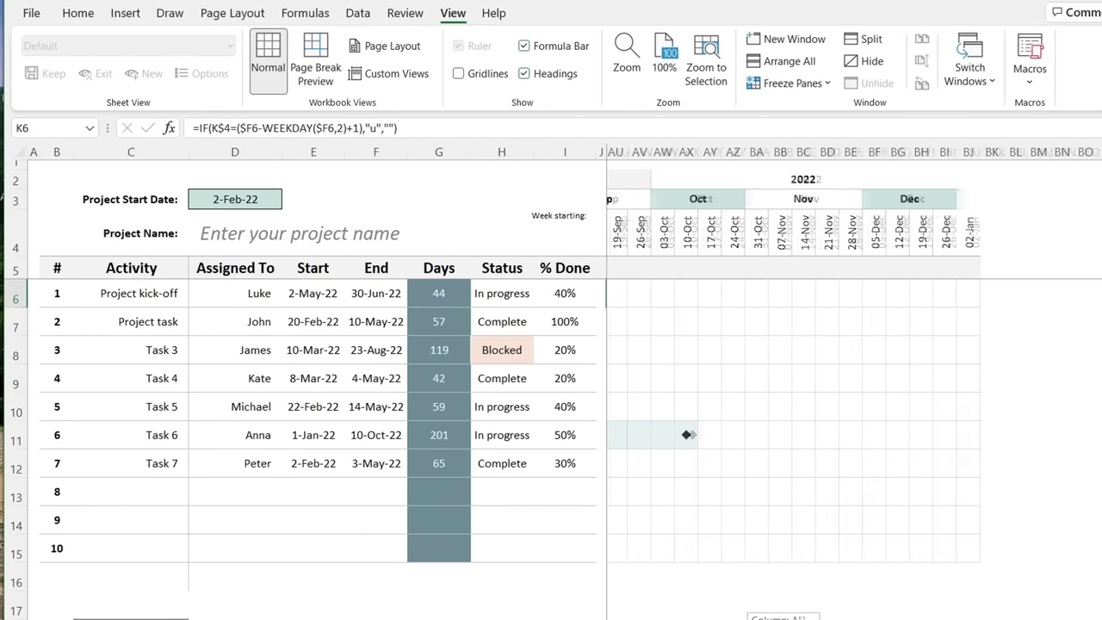